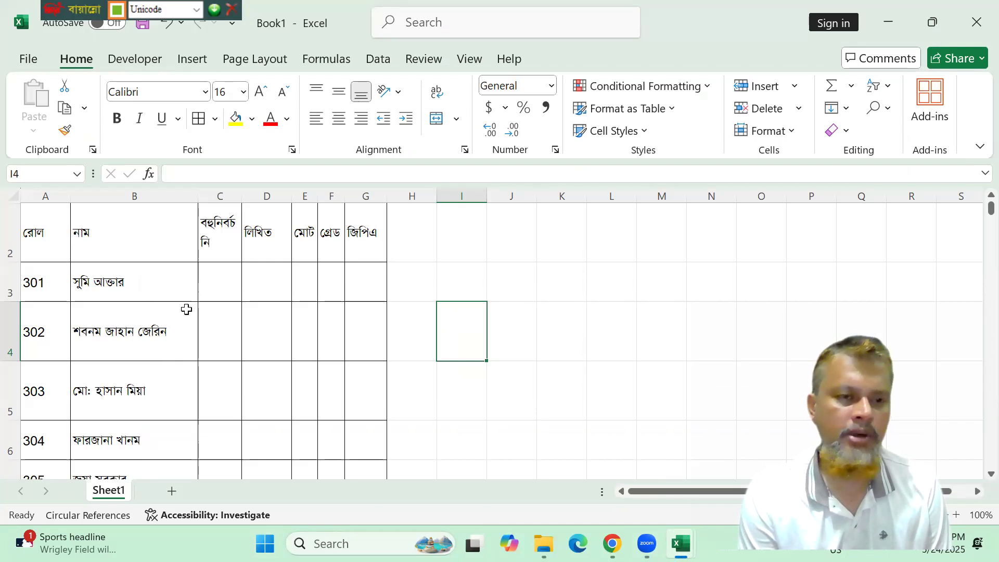
- Unhide the row above the header and auto-fit the height of every row in the sheet, closing the circular reference warnings
left_click(46, 196)
left_click(125, 196)
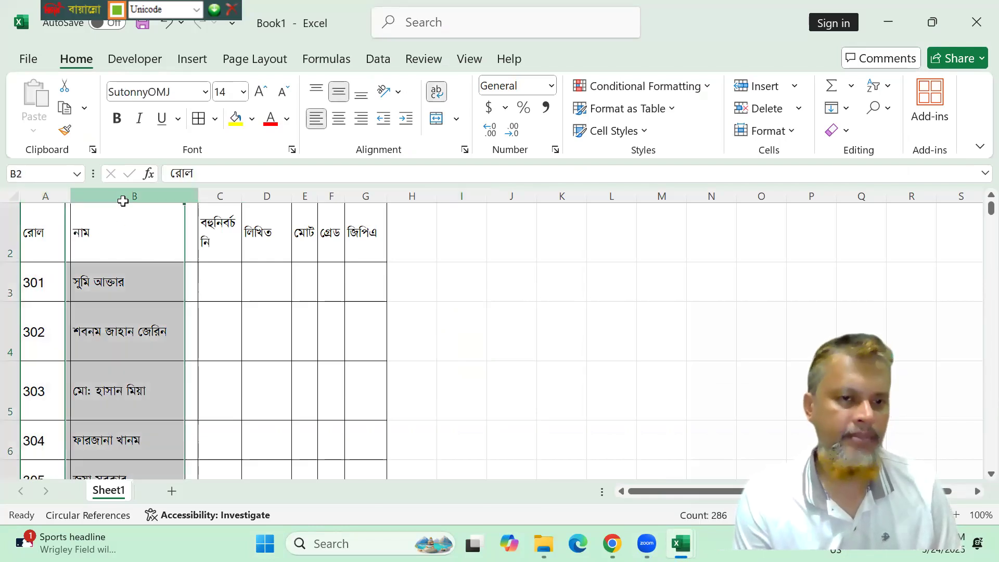
left_click(45, 204)
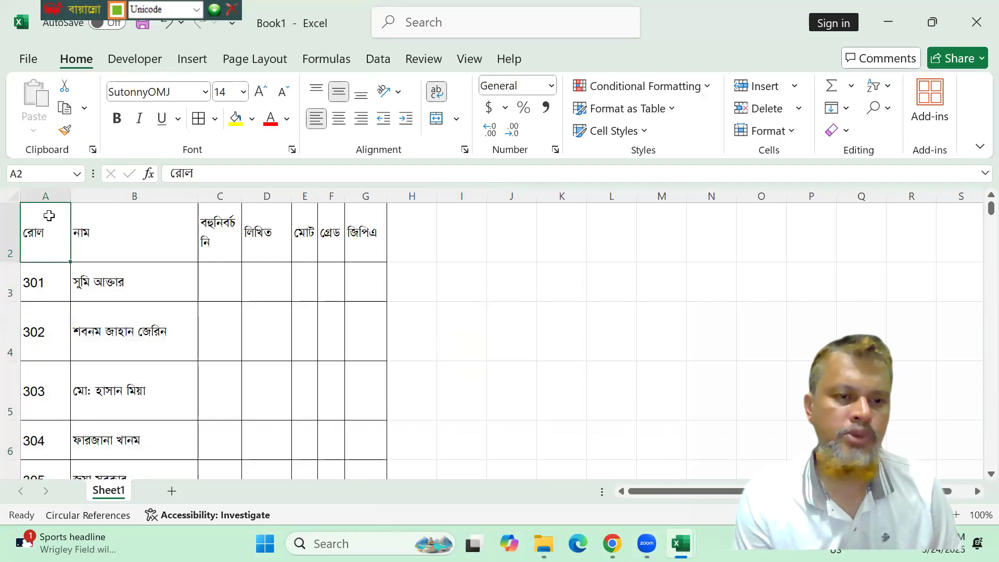
left_click(13, 196)
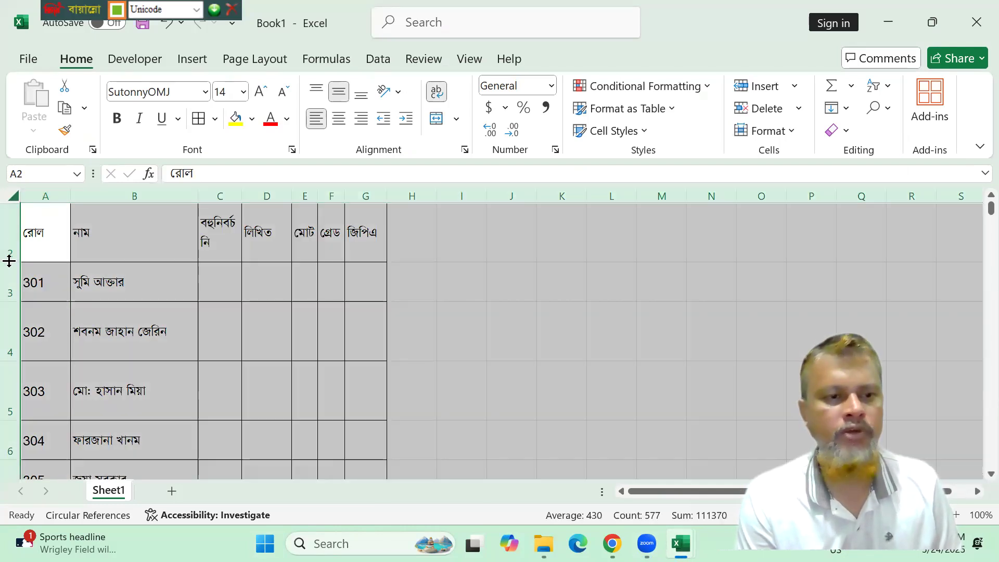
left_click_drag(9, 260, 10, 262)
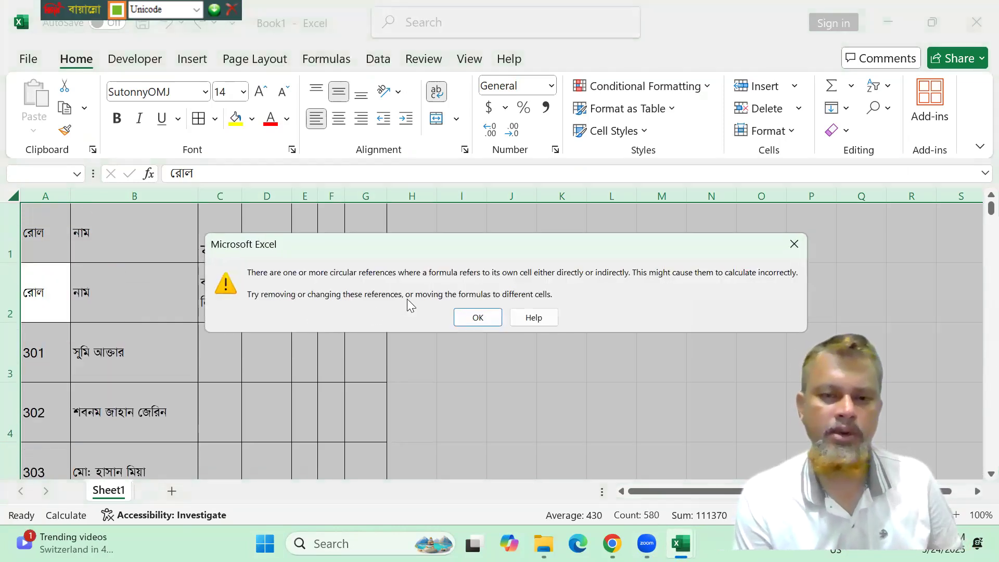
left_click(796, 244)
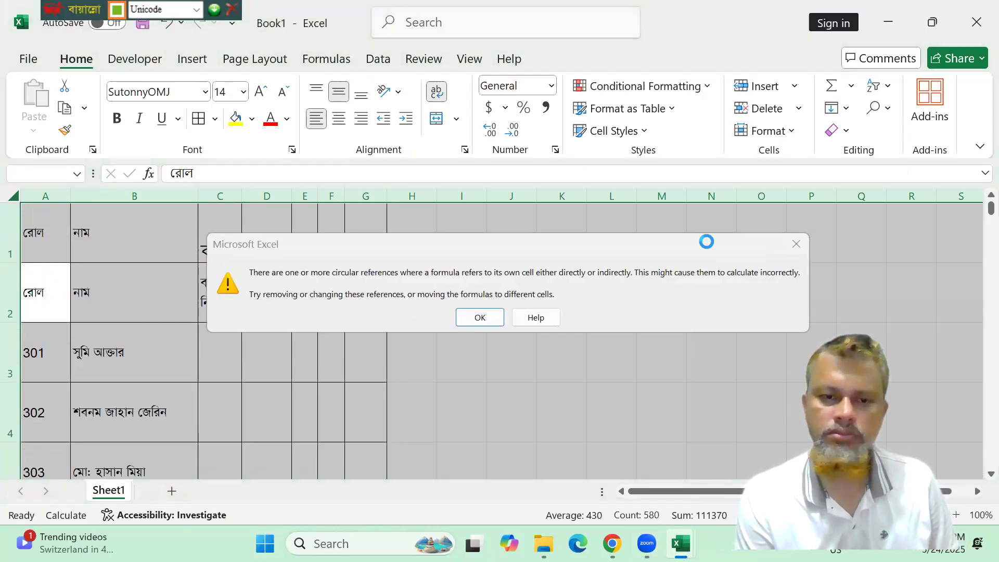
left_click_drag(11, 259, 9, 263)
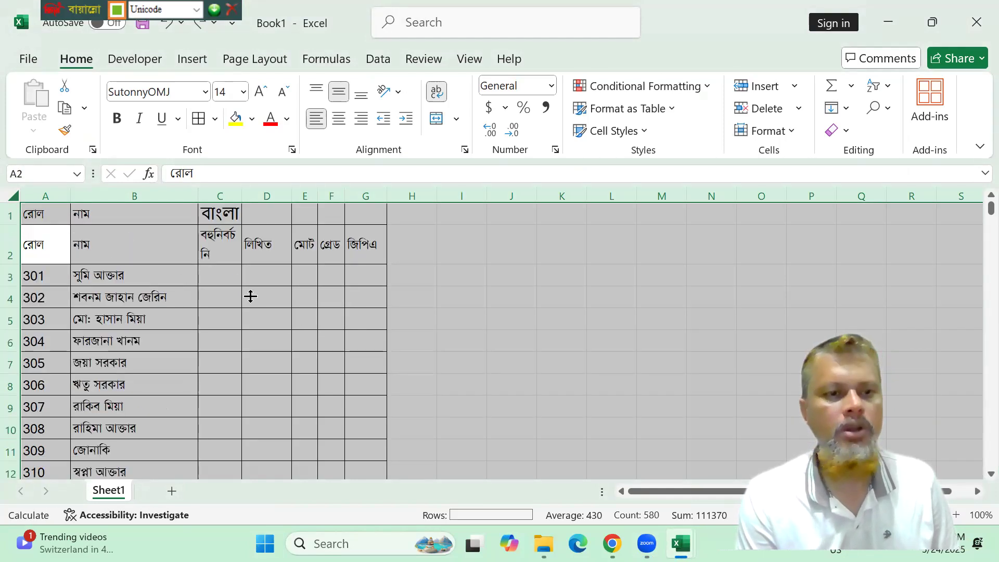
left_click(383, 302)
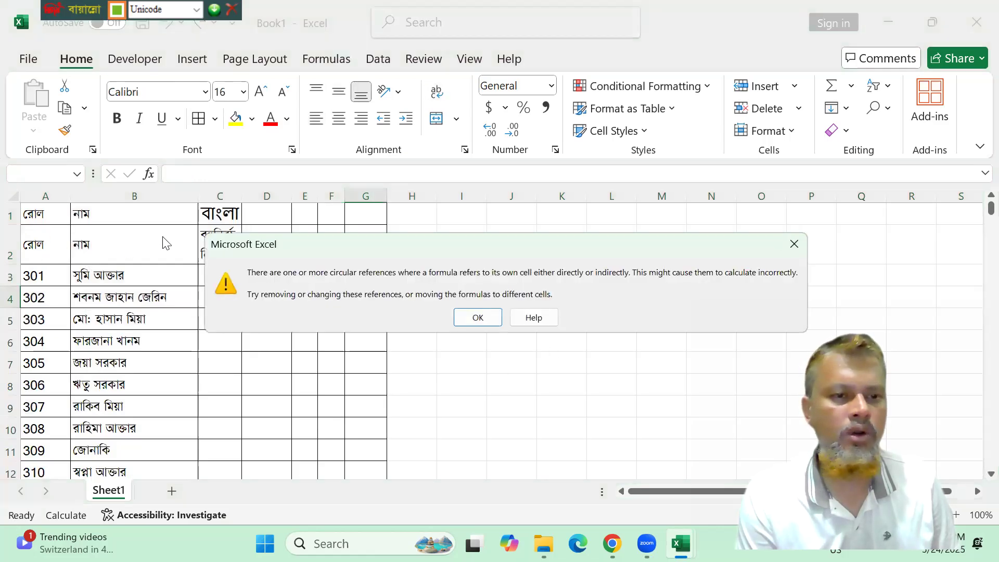
left_click(794, 243)
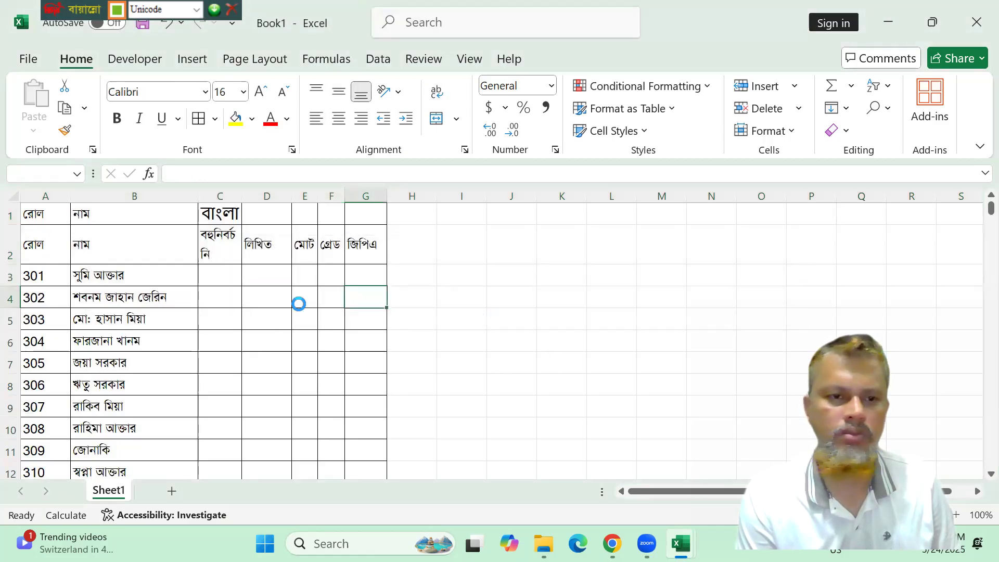
- Delete the whole of row 1, the extra heading row containing বাংলা
left_click(11, 213)
right_click(10, 212)
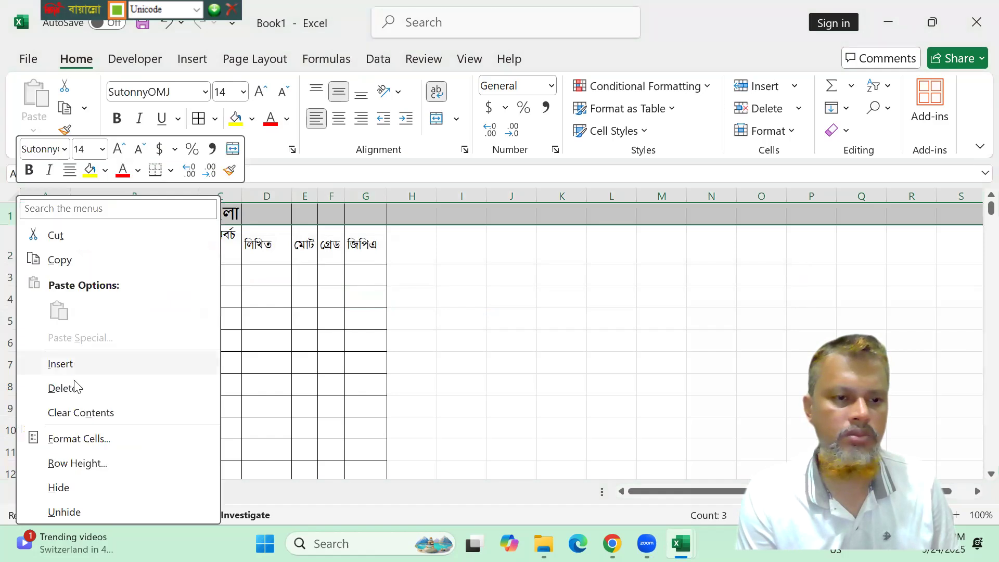
left_click(73, 388)
left_click(628, 336)
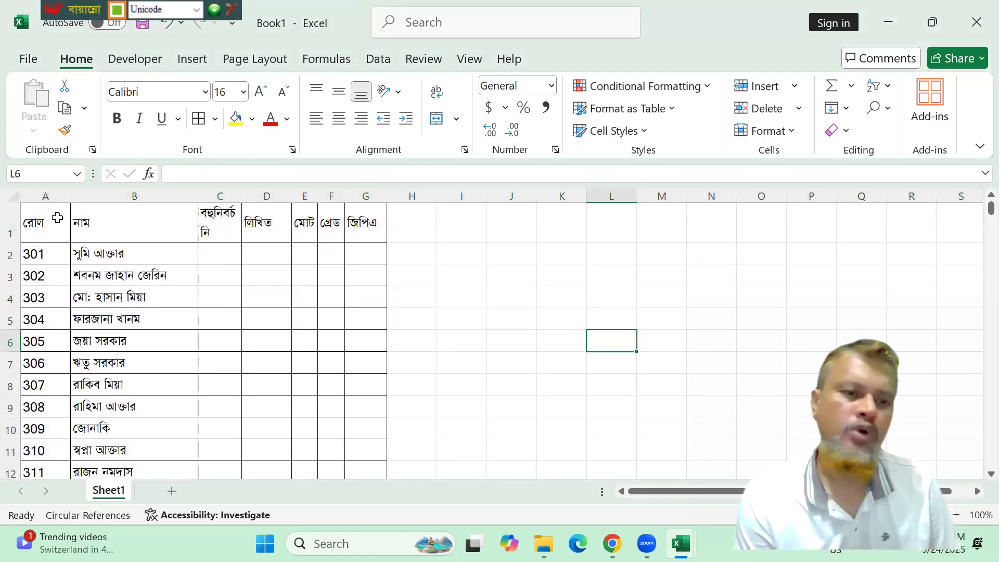
- Examine the column headings in row 1 from বহুনির্বচনি to জিপিএ
left_click(156, 364)
scroll(157, 344, "down", 1)
scroll(205, 334, "up", 1)
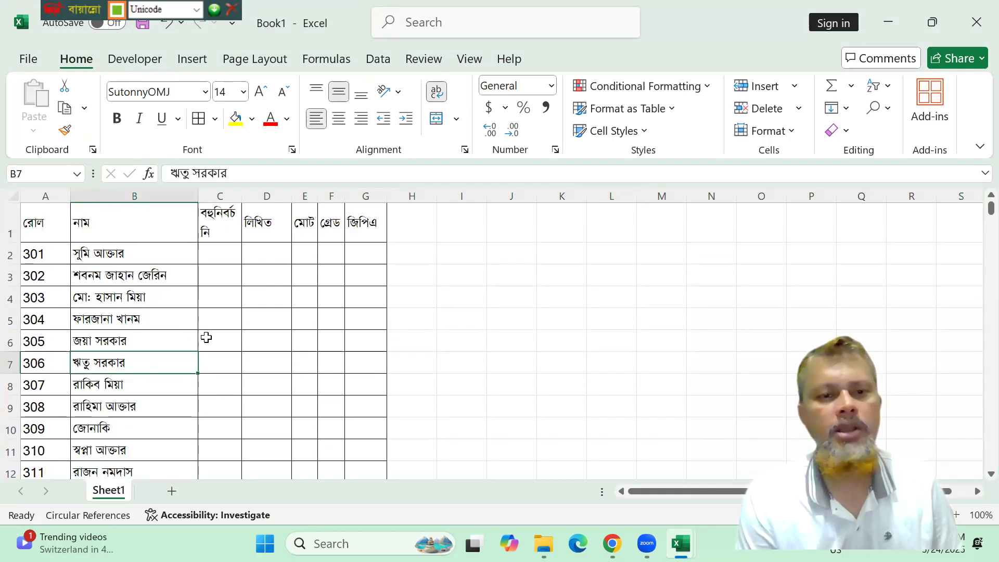
left_click(223, 232)
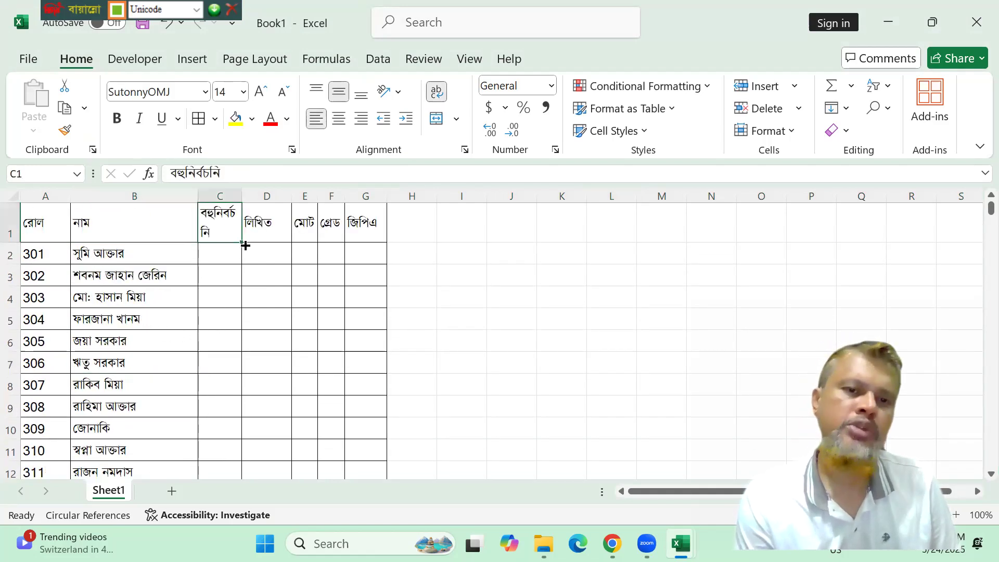
left_click(257, 225)
left_click(303, 223)
left_click(329, 226)
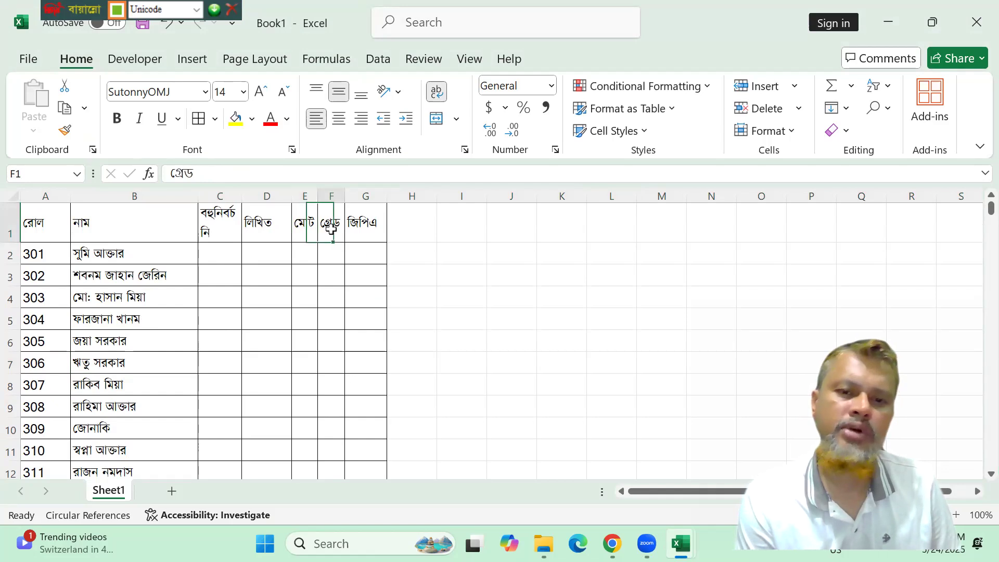
left_click(356, 227)
- Rotate the text of the বহুনির্বচনি heading in C1 upward
left_click(204, 228)
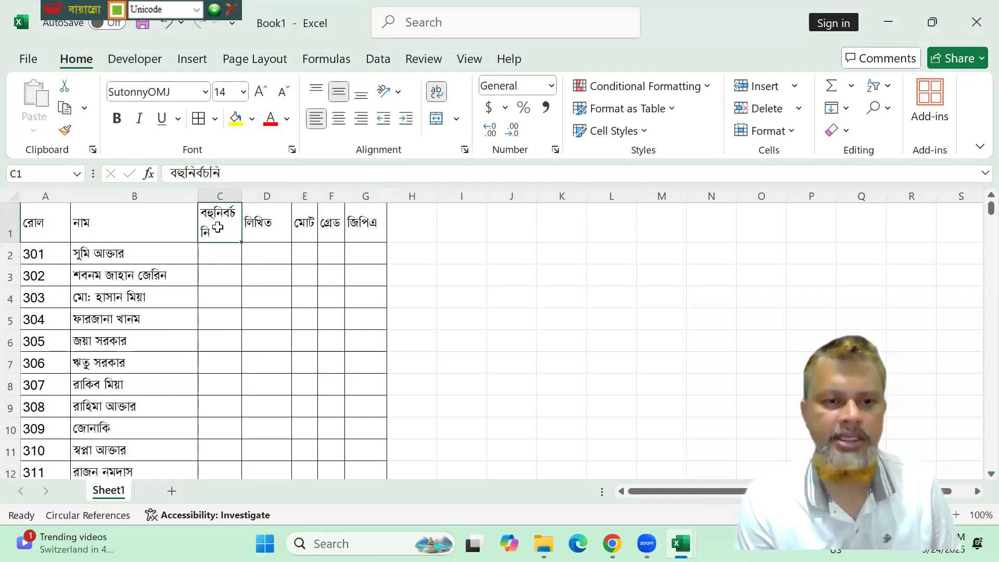
left_click(397, 92)
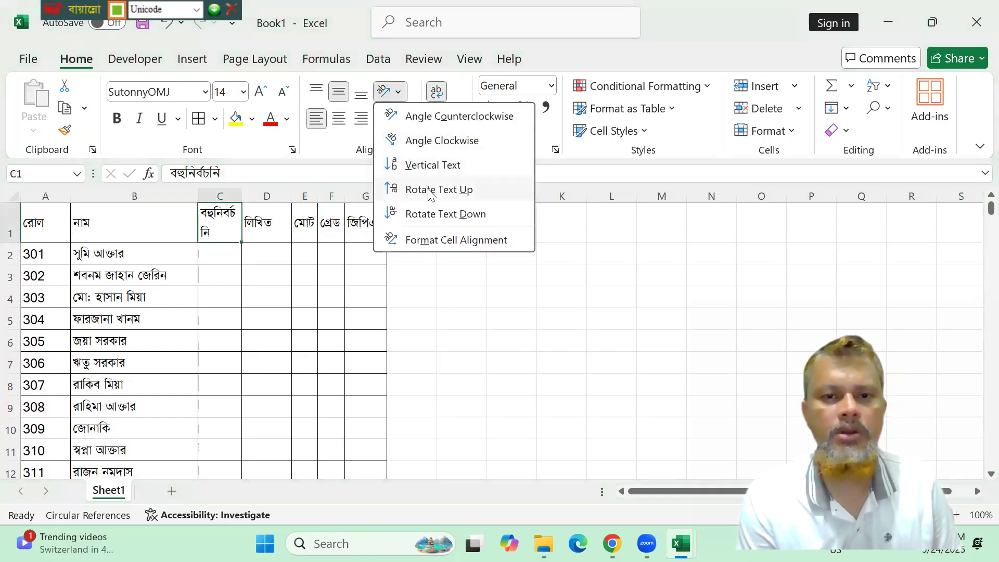
left_click(436, 191)
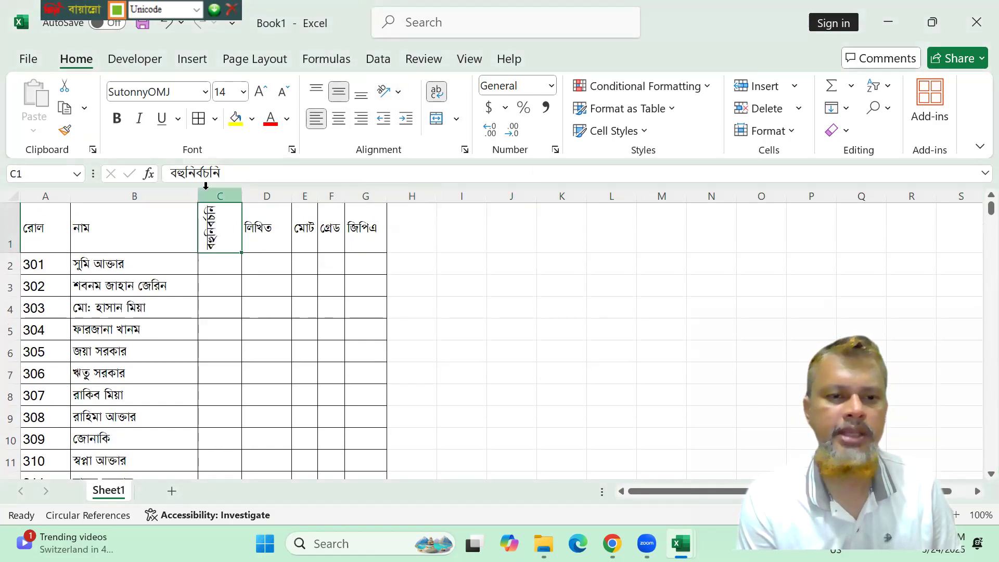
- Copy the rotated format of C1 to the headings in D1:G1 and widen columns E and F
left_click(65, 129)
left_click(266, 213)
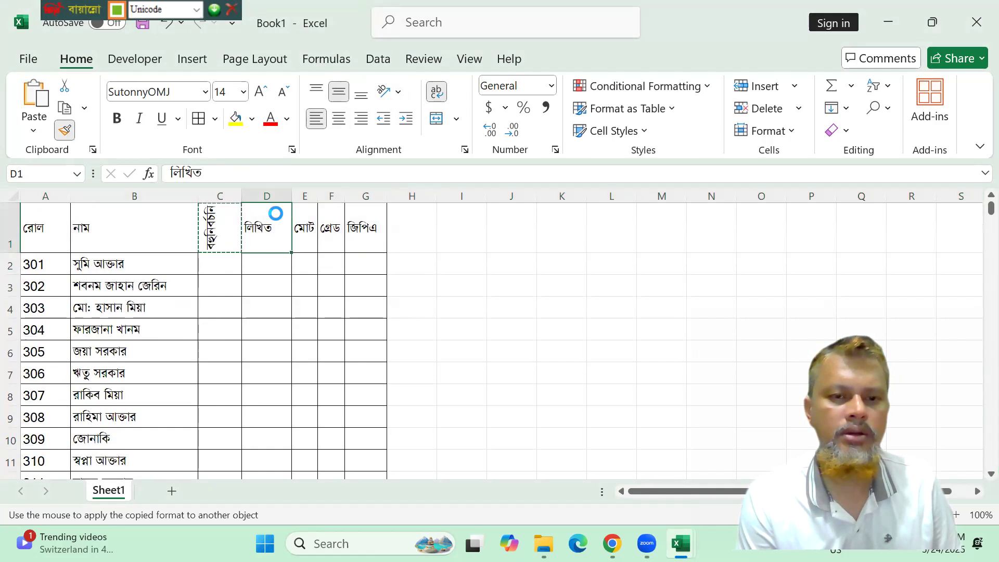
left_click(65, 130)
left_click_drag(305, 227, 364, 229)
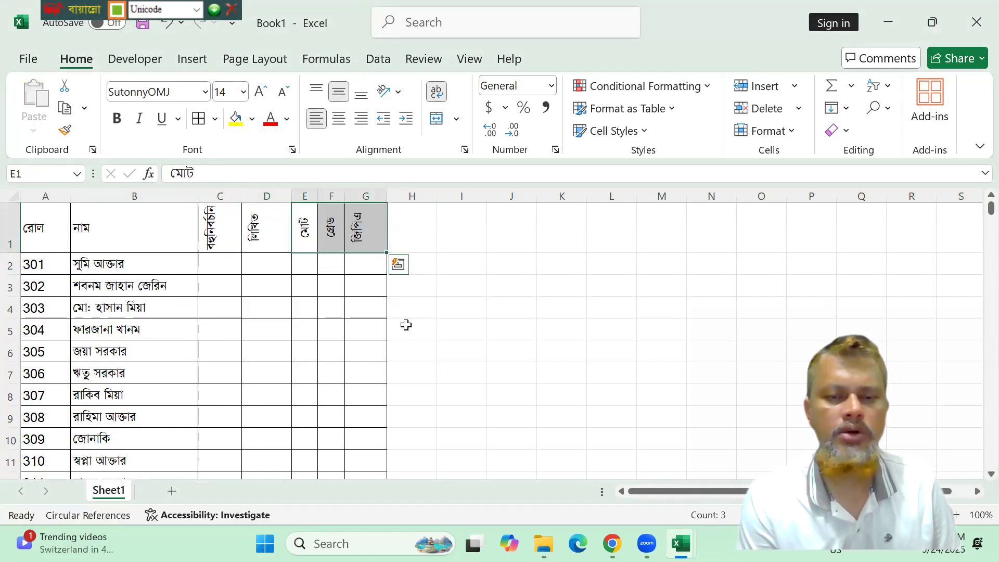
left_click(460, 313)
left_click_drag(318, 193, 381, 195)
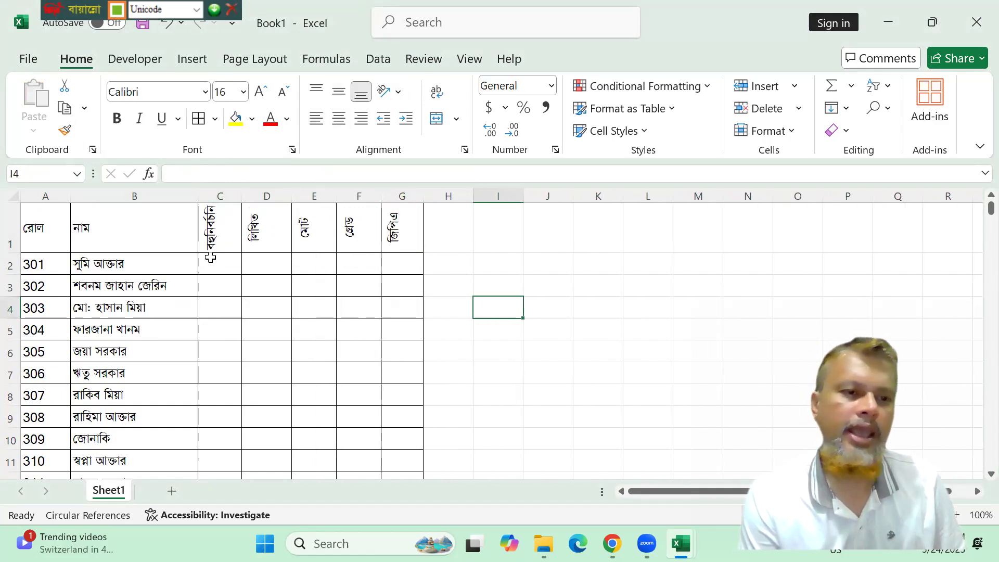
- Try to insert a blank cell at A1 with the cells shifted down, and undo the insertion
left_click(23, 227)
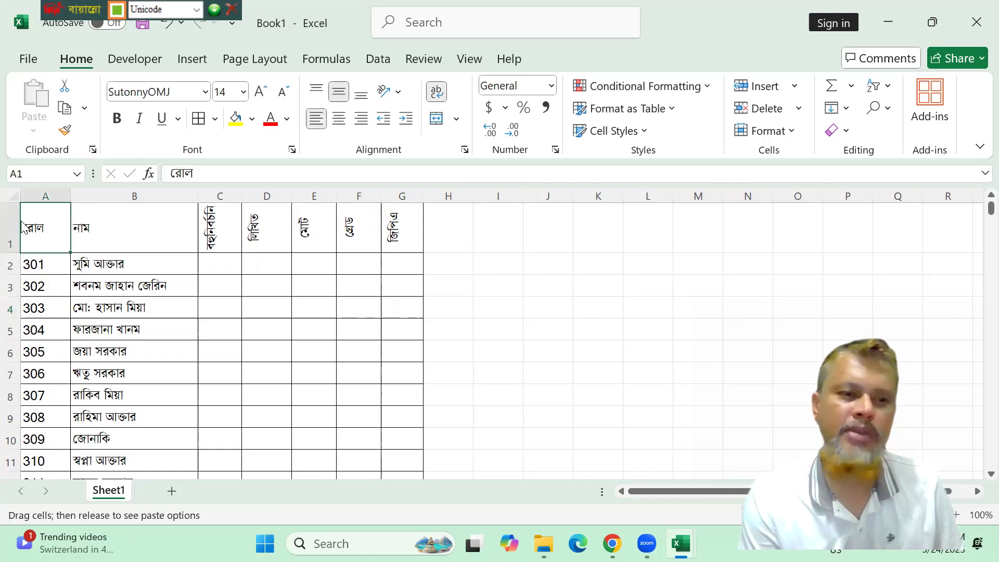
right_click(20, 228)
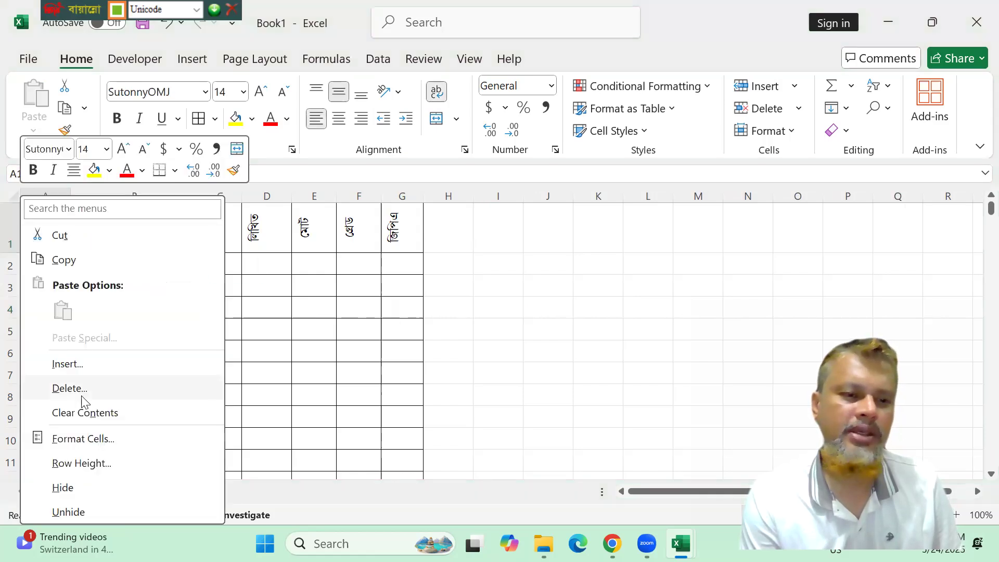
left_click(76, 364)
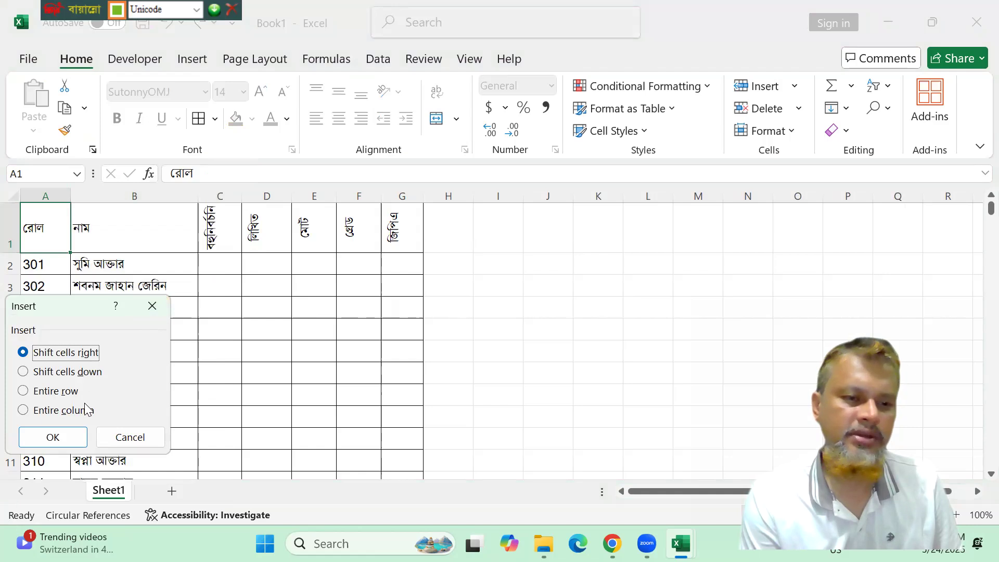
left_click(65, 373)
left_click(66, 437)
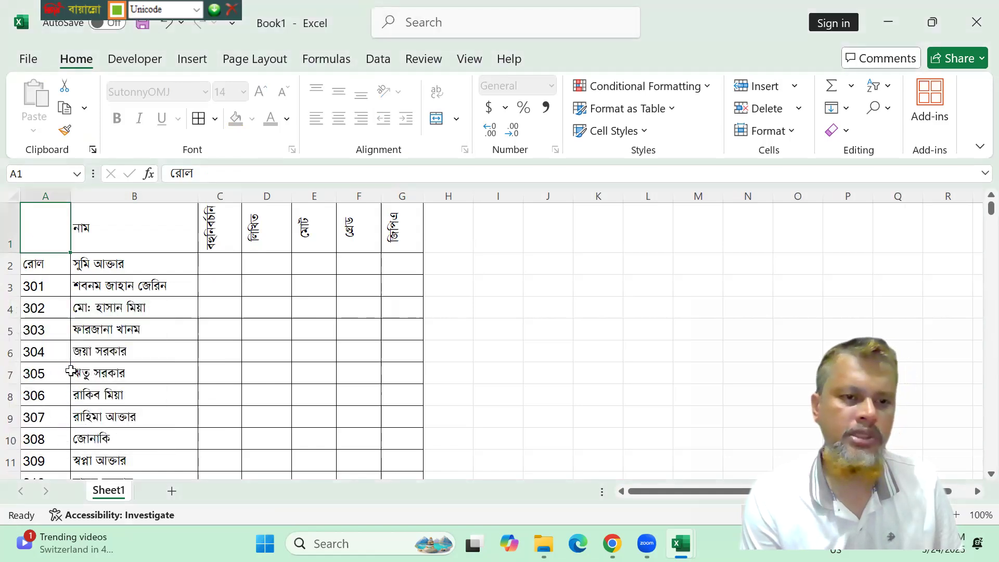
key("ctrl+z")
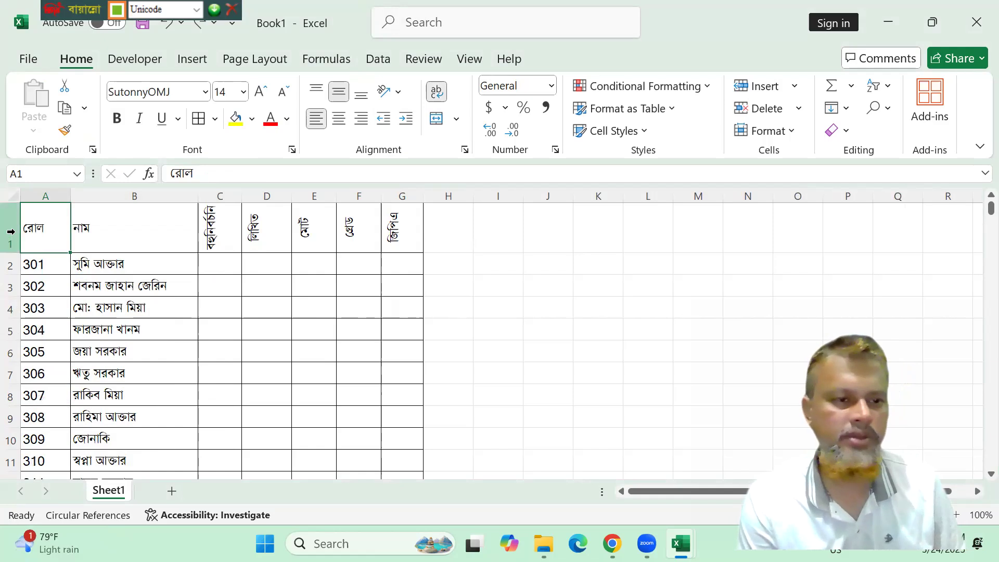
- Insert a blank row above the heading row
left_click(7, 236)
right_click(6, 236)
left_click(70, 361)
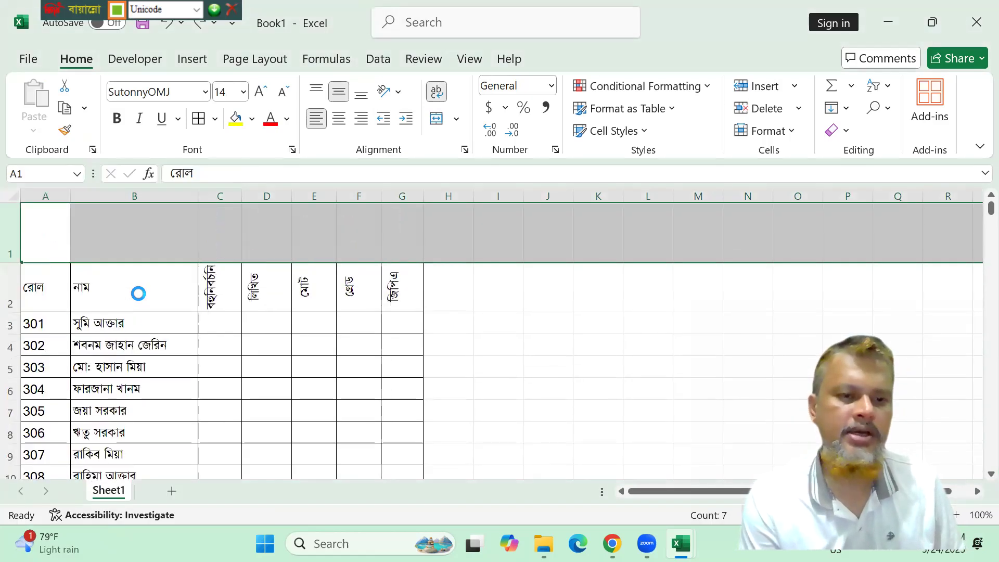
left_click(526, 339)
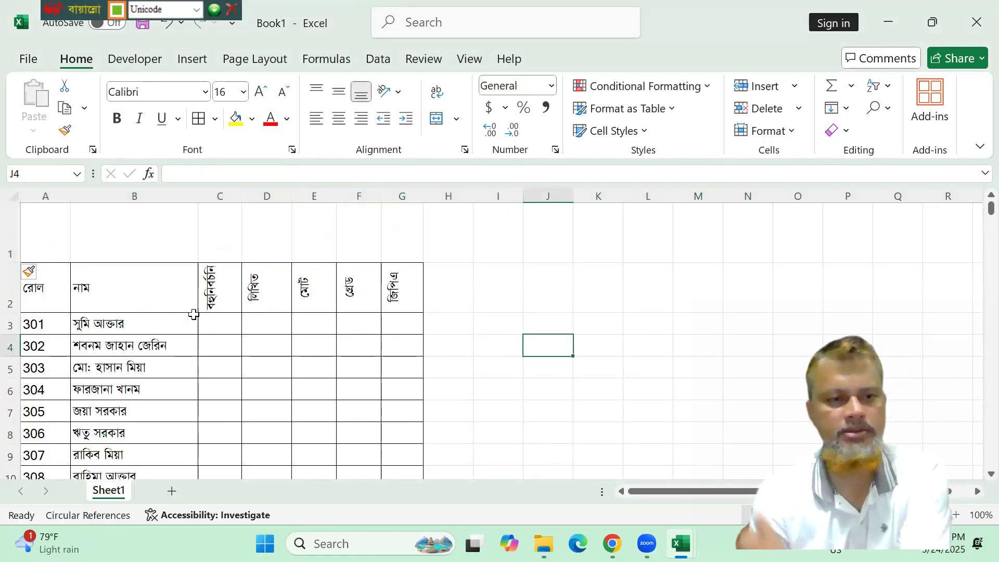
- Merge and center C1:G1 and enter the subject title বাংলা in it
left_click_drag(221, 236, 388, 229)
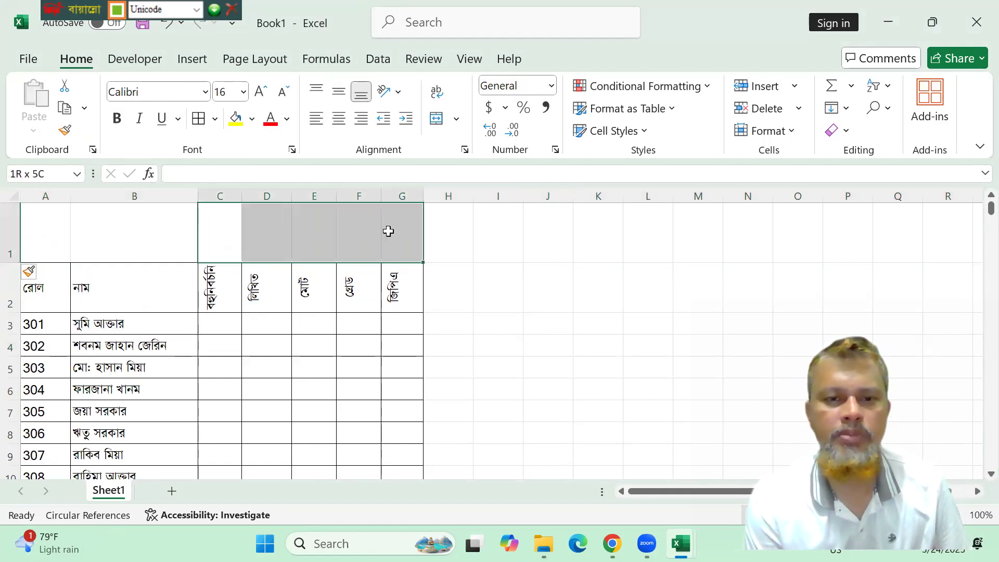
left_click(436, 118)
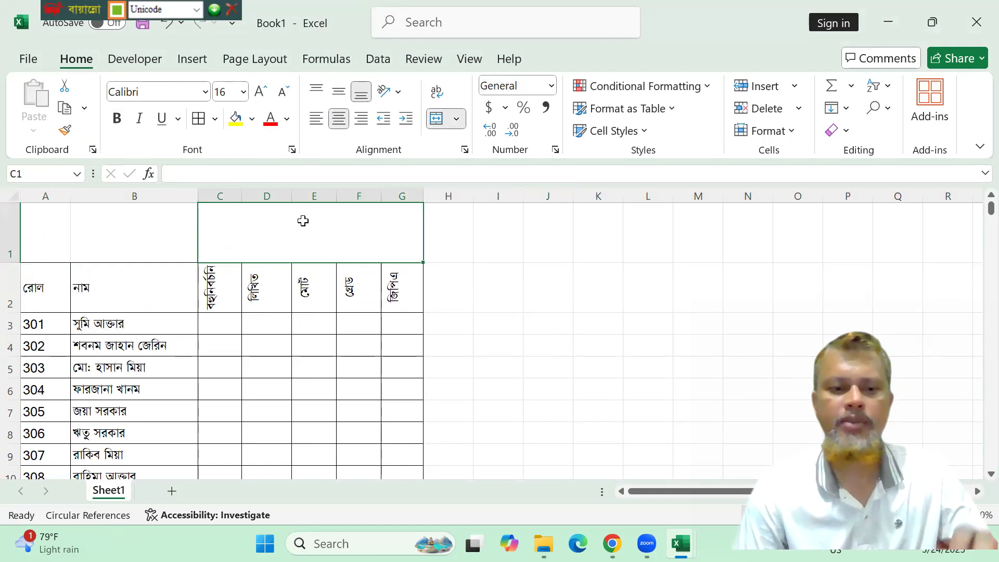
type("আ")
key("BackSpace")
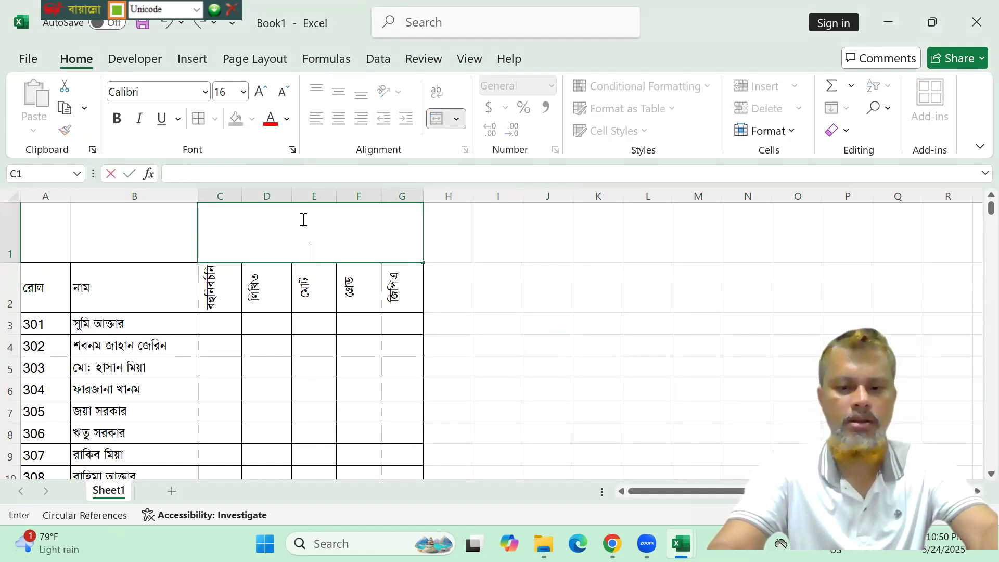
type("বাংল")
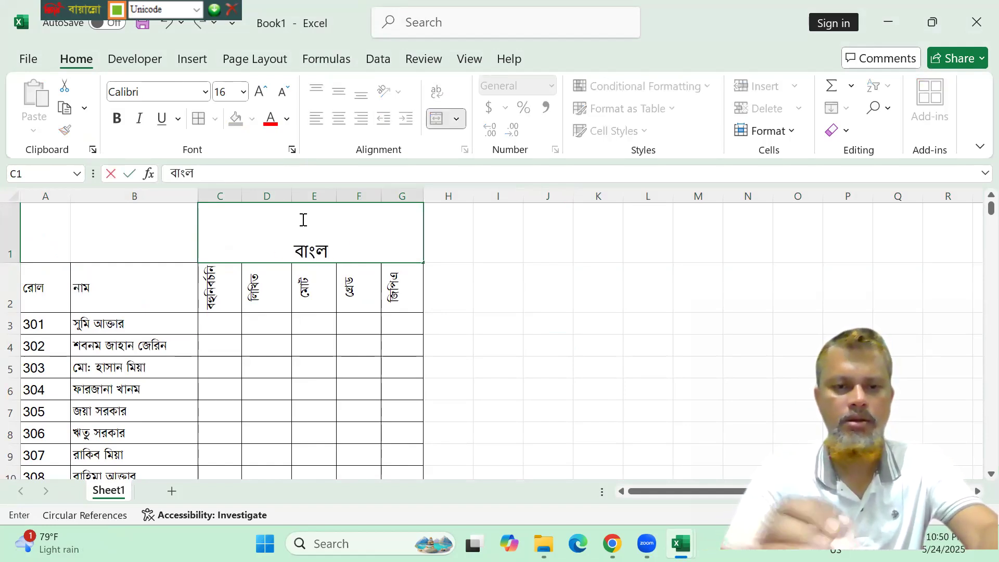
type("াি")
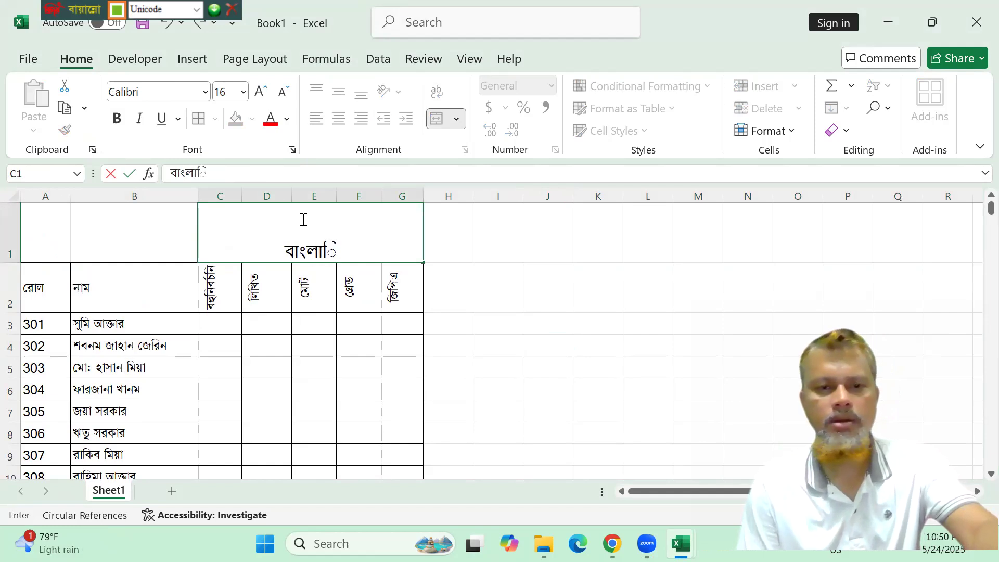
left_click(387, 354)
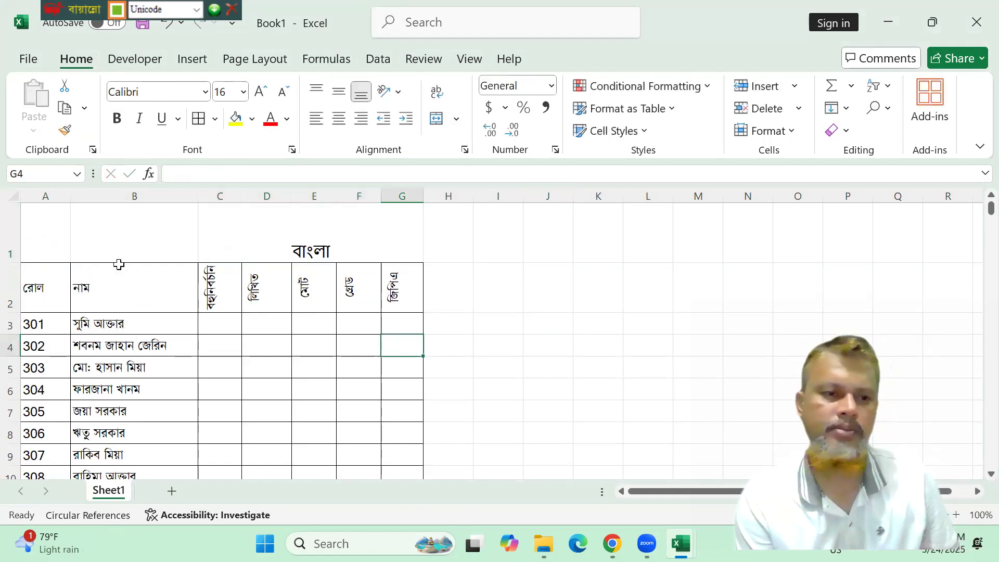
- Merge and center A1:A2 for রোল and B1:B2 for নাম, and reduce the height of row 2
left_click(56, 242)
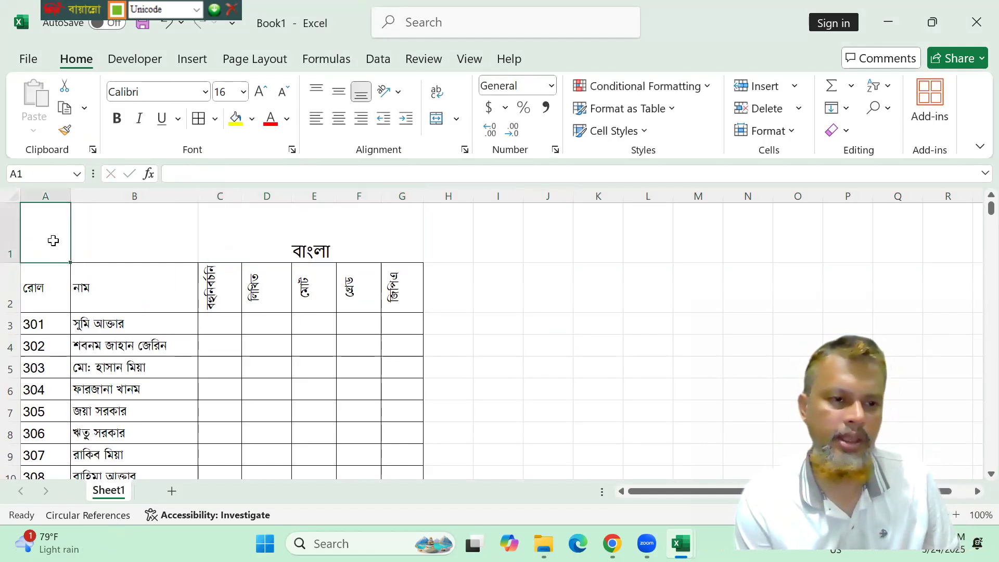
left_click_drag(54, 240, 49, 272)
left_click(436, 119)
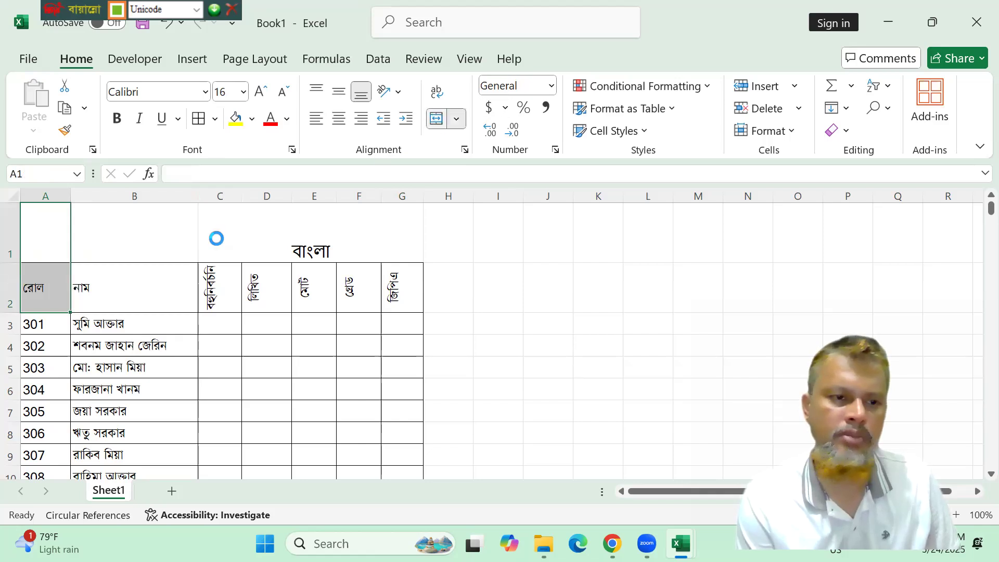
left_click_drag(125, 240, 139, 271)
left_click(436, 119)
left_click(460, 287)
left_click_drag(15, 310, 16, 283)
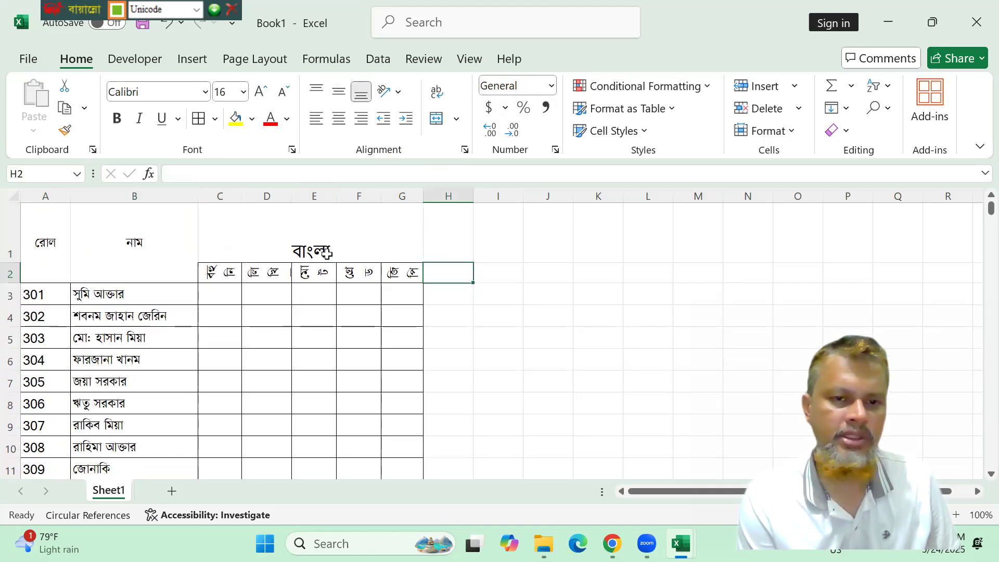
- Undo the last resize of row 2 and adjust the heights of rows 1 and 2 to fit the subject title and rotated headings
key("ctrl+z")
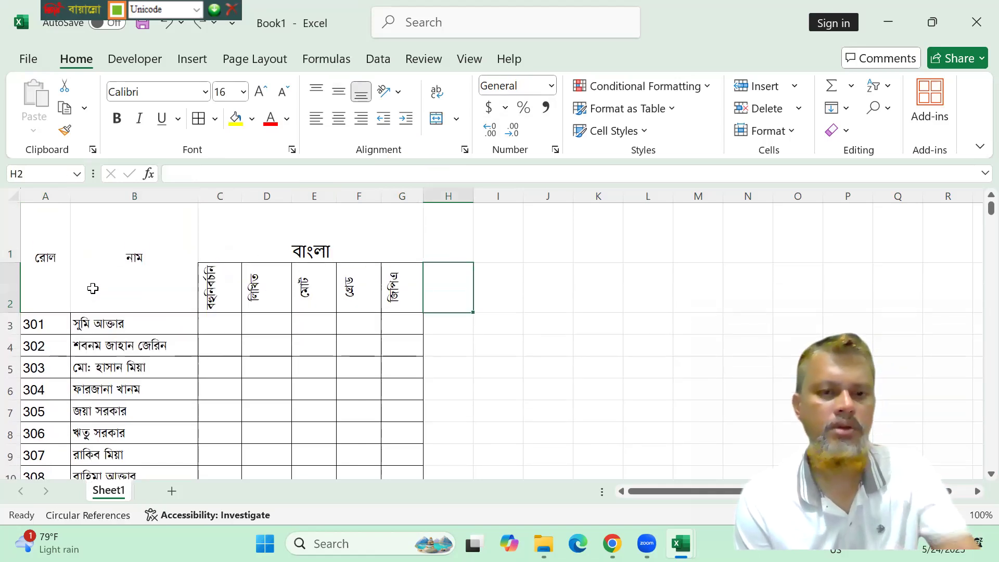
left_click_drag(9, 259, 11, 228)
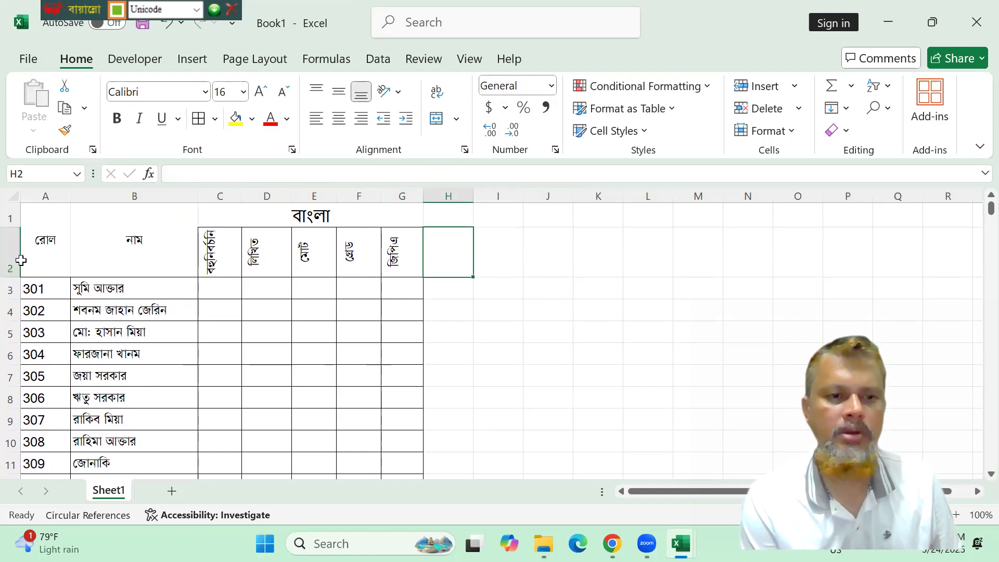
left_click_drag(7, 277, 10, 273)
left_click(562, 311)
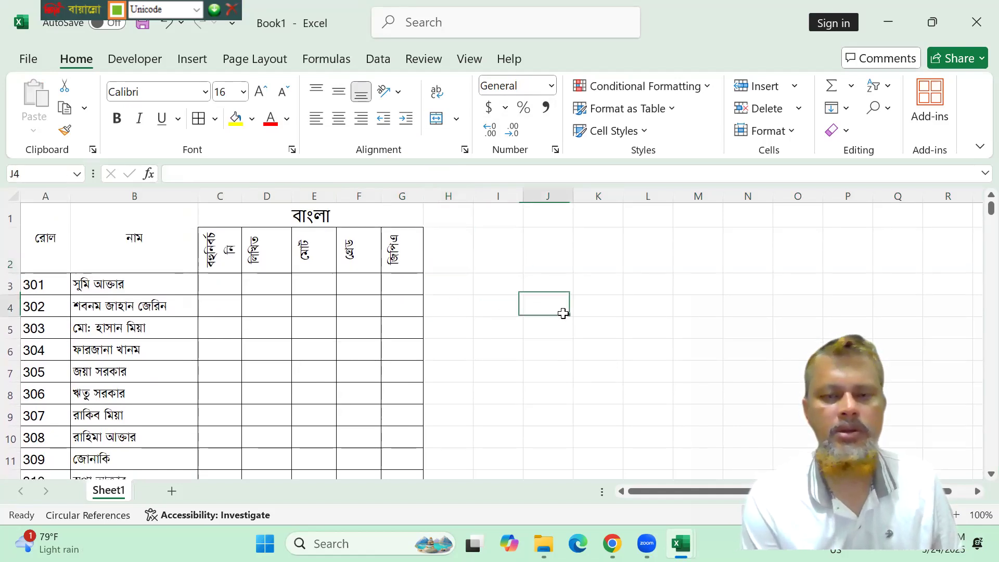
left_click_drag(39, 230, 252, 230)
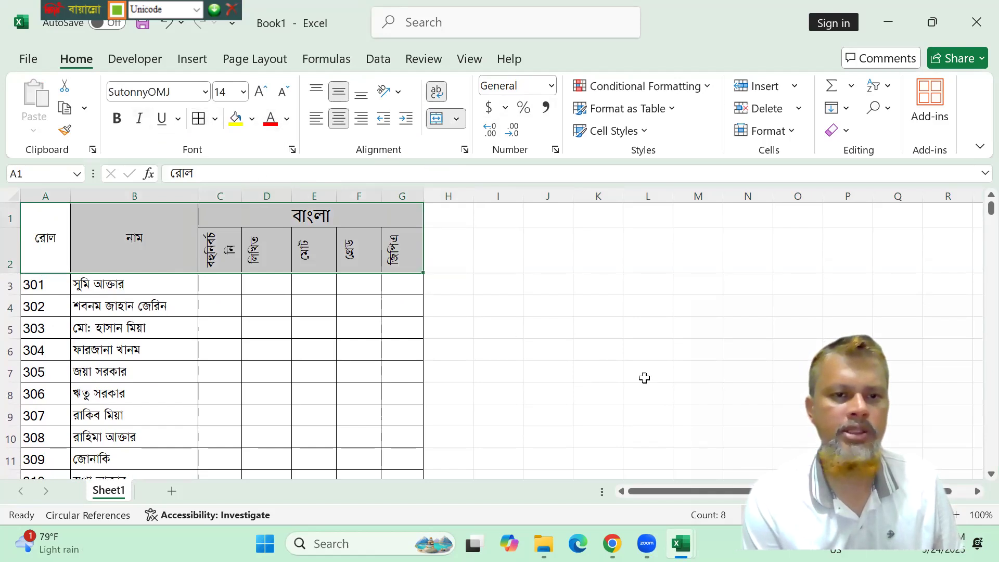
left_click(605, 323)
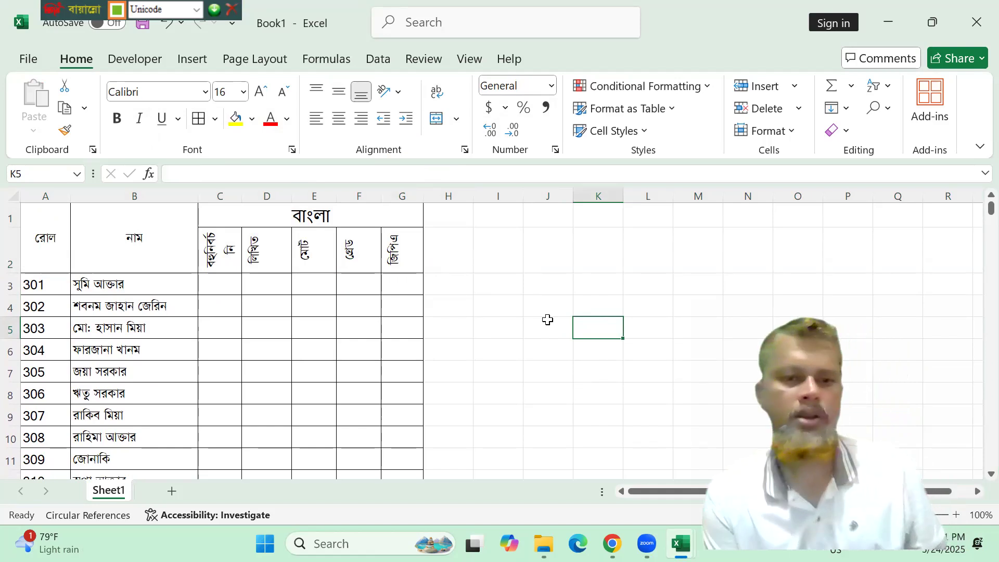
left_click_drag(14, 273, 14, 281)
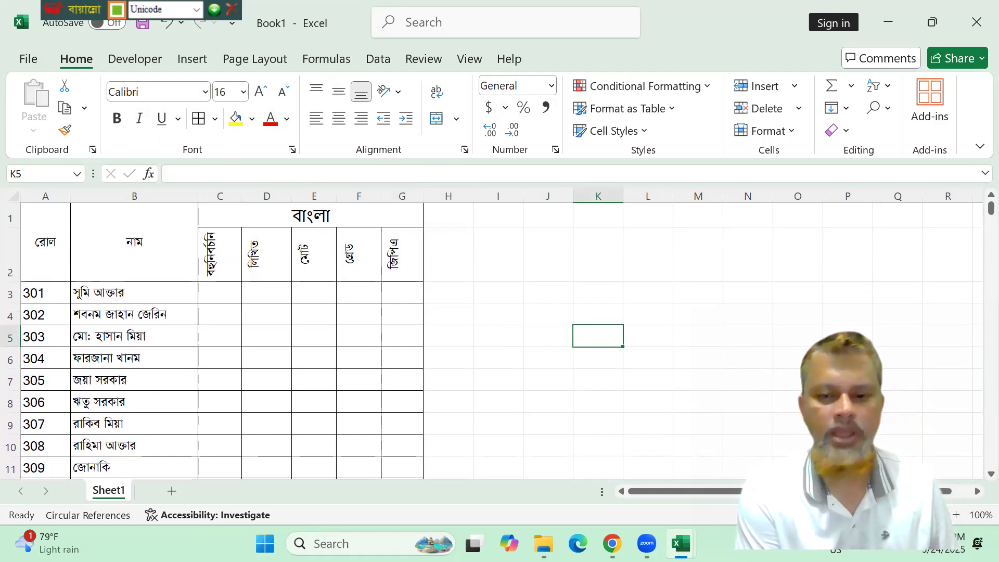
- Switch to the test results workbook and copy the first-paper marks in C4:D288 of the Socio sheet
mouse_move(680, 543)
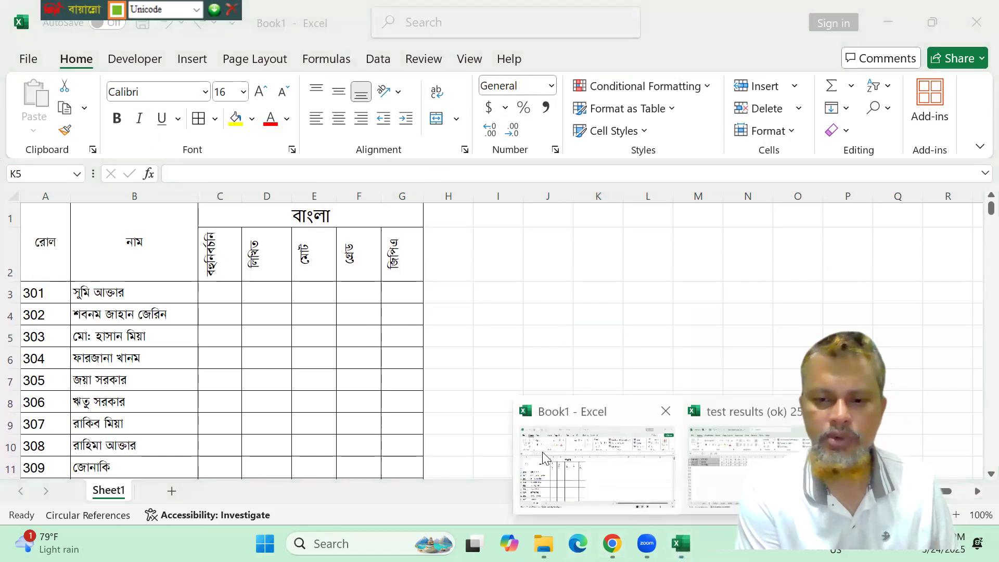
left_click(699, 468)
key("super+Up")
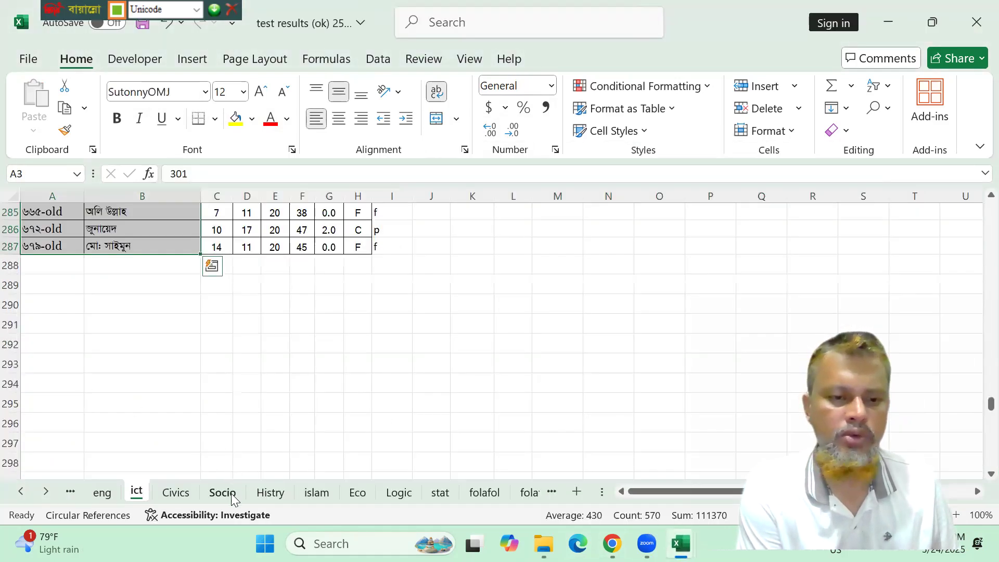
left_click(222, 492)
left_click(238, 327)
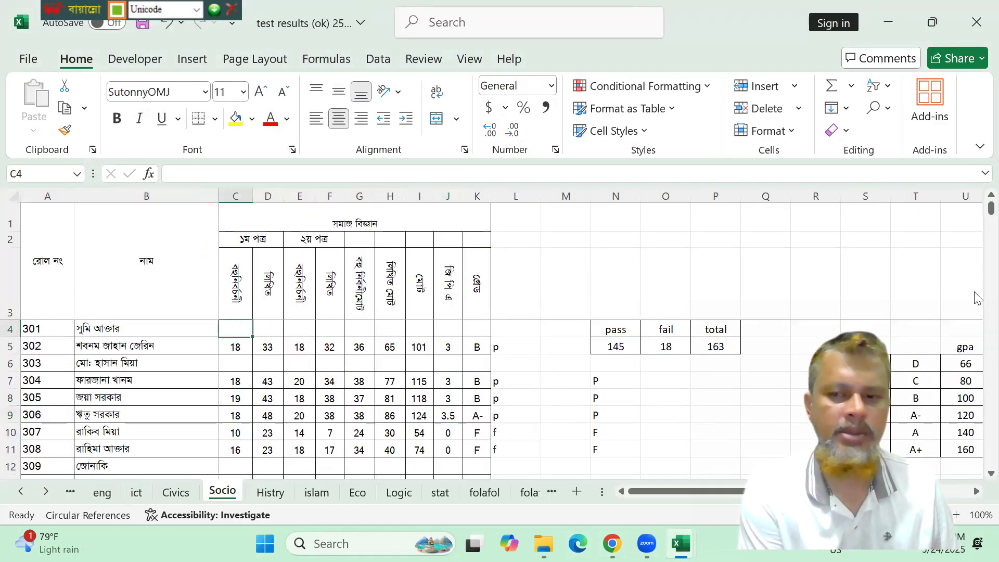
left_click_drag(990, 208, 978, 387)
scroll(468, 358, "up", 7)
left_click(267, 357, "shift")
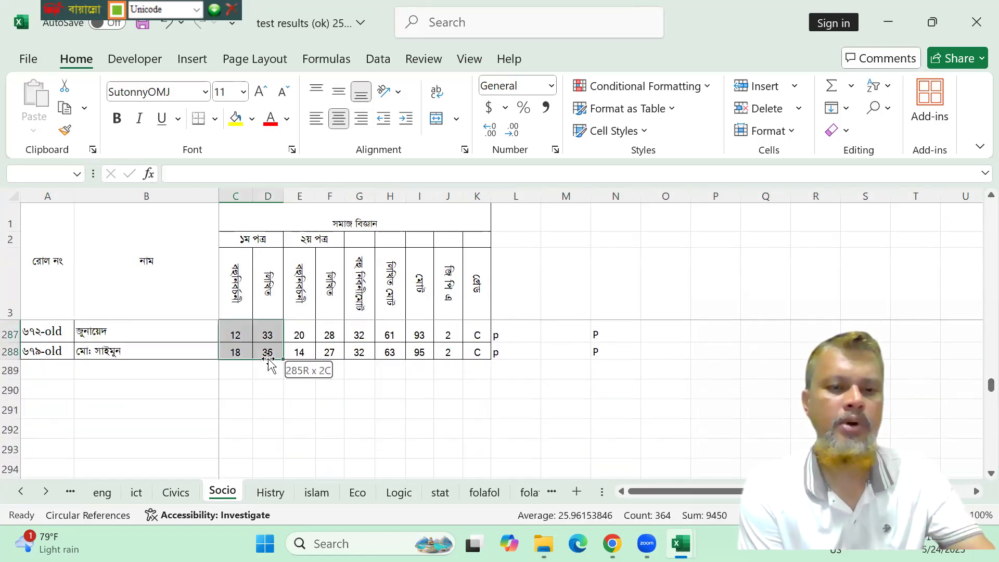
key("ctrl+c")
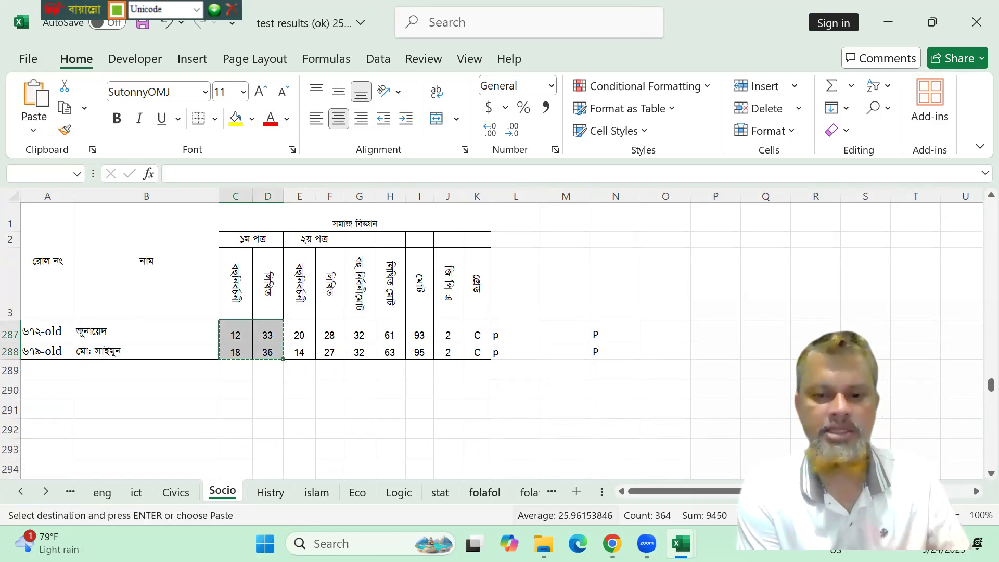
- Switch back to Book1, paste the copied marks starting at C3, and set their font size to 14
mouse_move(681, 543)
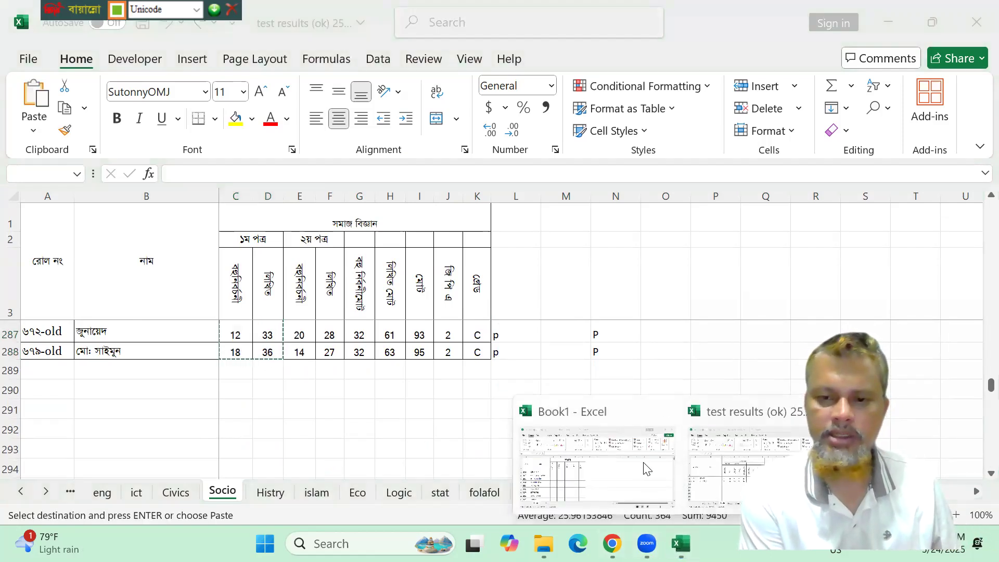
left_click(632, 468)
left_click(222, 295)
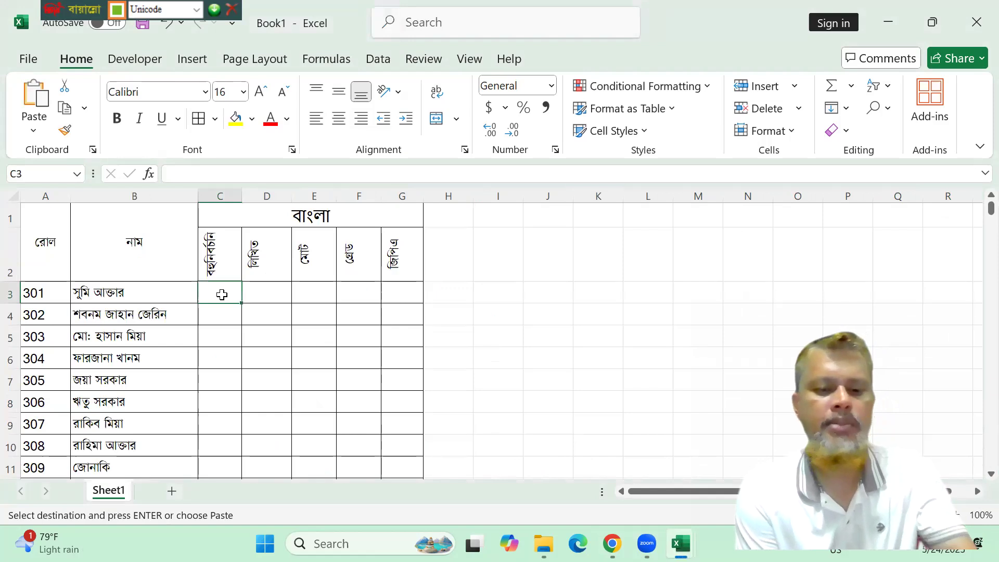
key("ctrl+v")
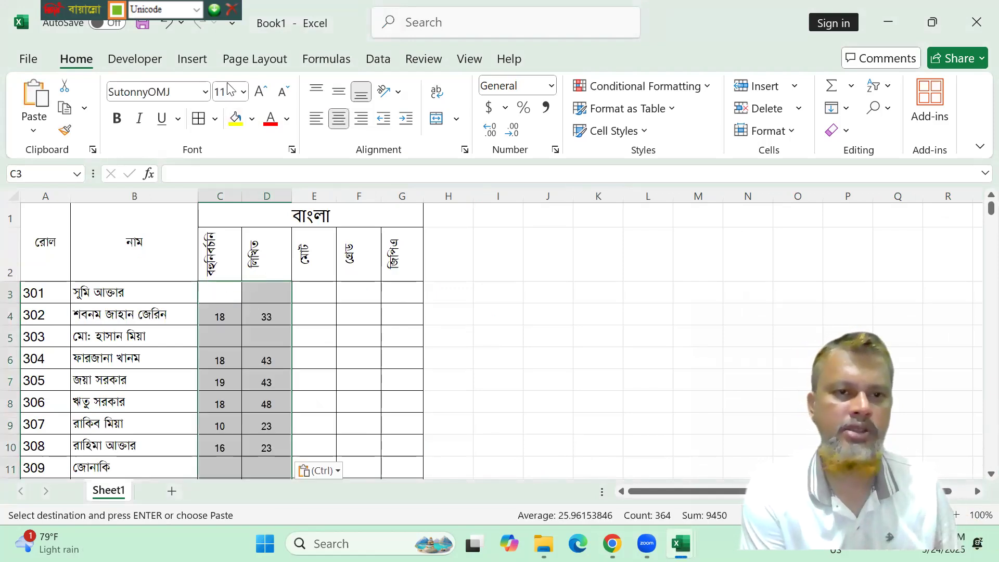
left_click(243, 92)
left_click(230, 222)
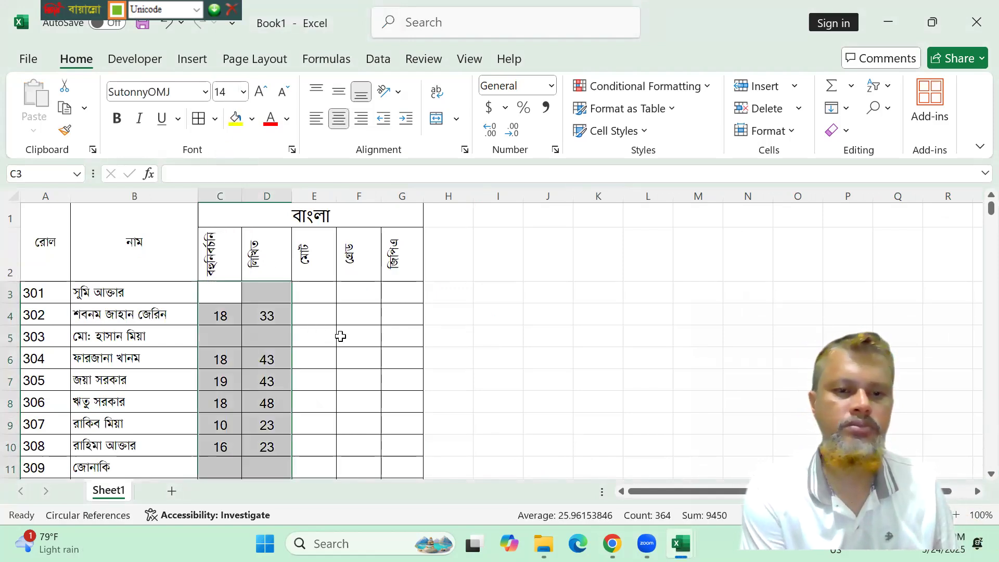
- Switch the keyboard to English and enter the formula =sum(C3:D3) in E3 under the মোট heading
left_click(316, 295)
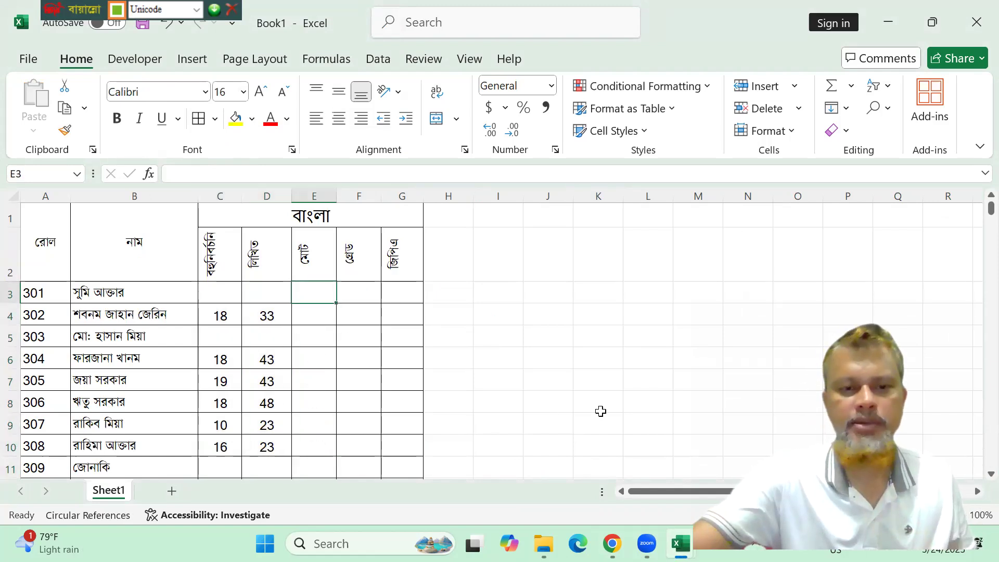
type("=")
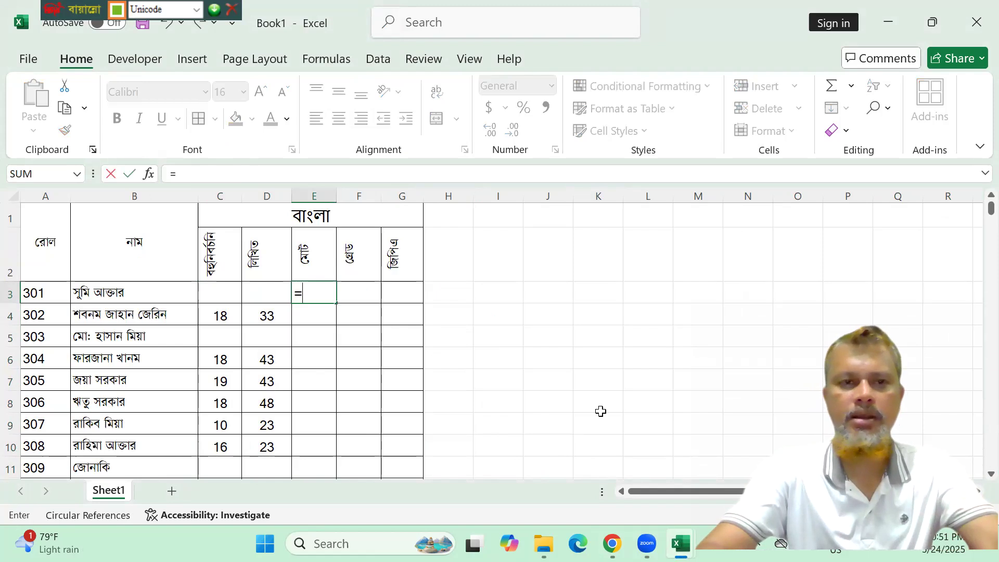
key("F12")
type("sum(")
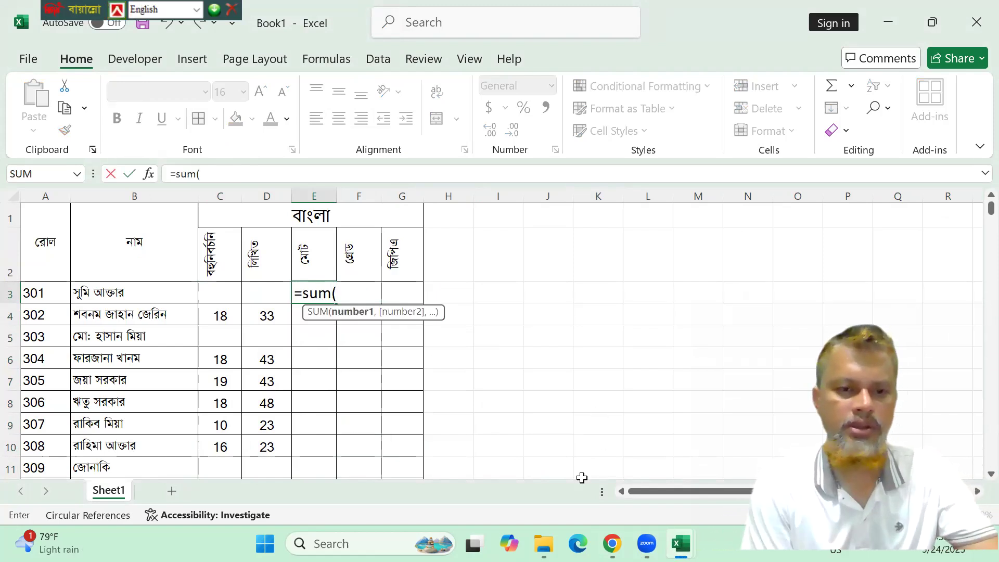
left_click_drag(209, 292, 257, 291)
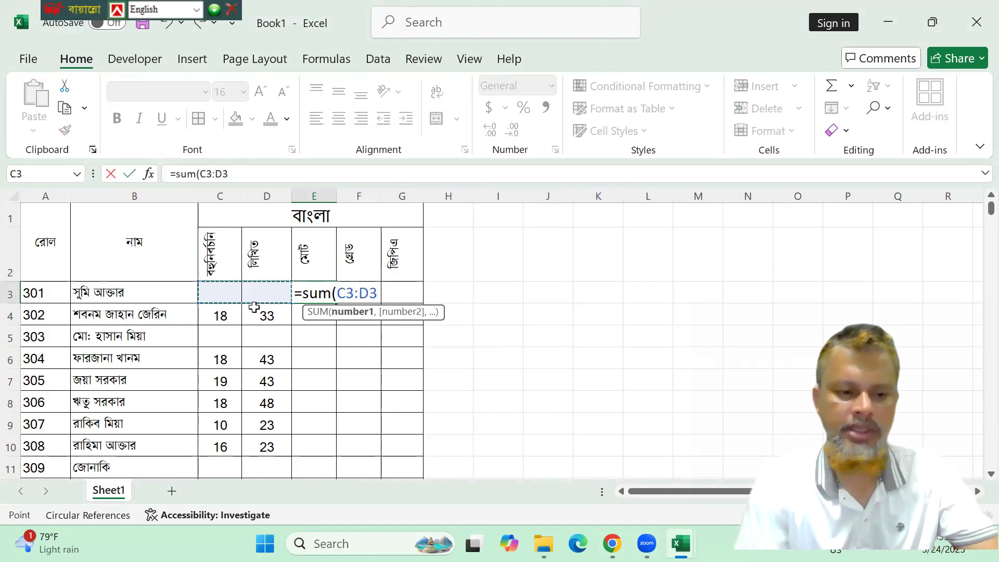
type(")")
key("Return")
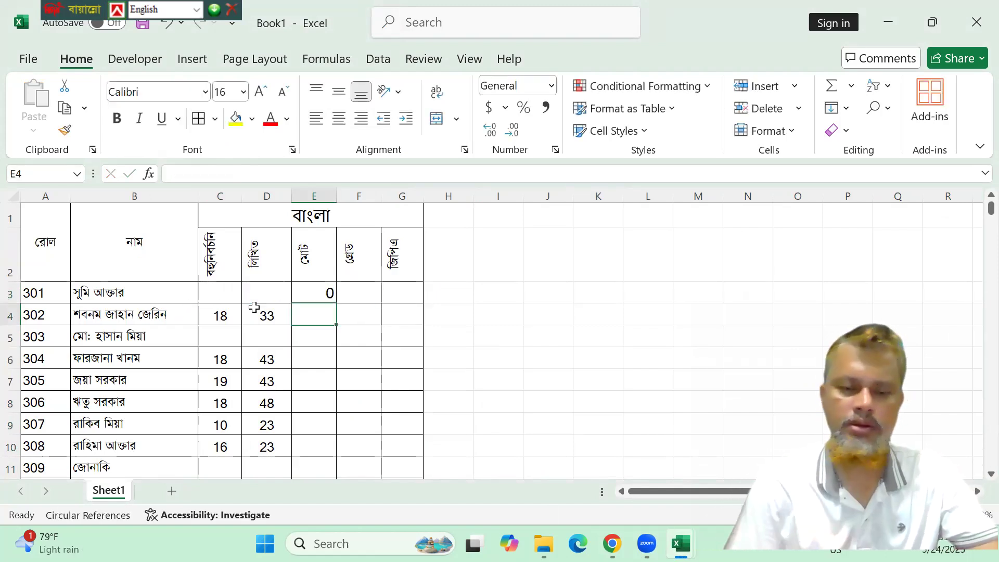
- Fill the total formula from E3 down the মোট column for all students and check the results against the mark columns
left_click(330, 296)
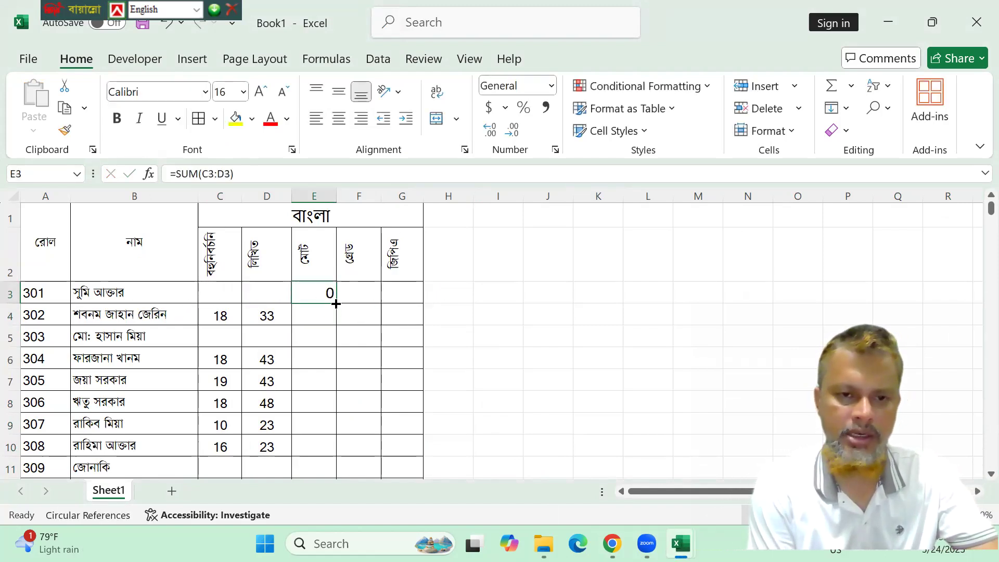
double_click(335, 304)
scroll(377, 365, "down", 7)
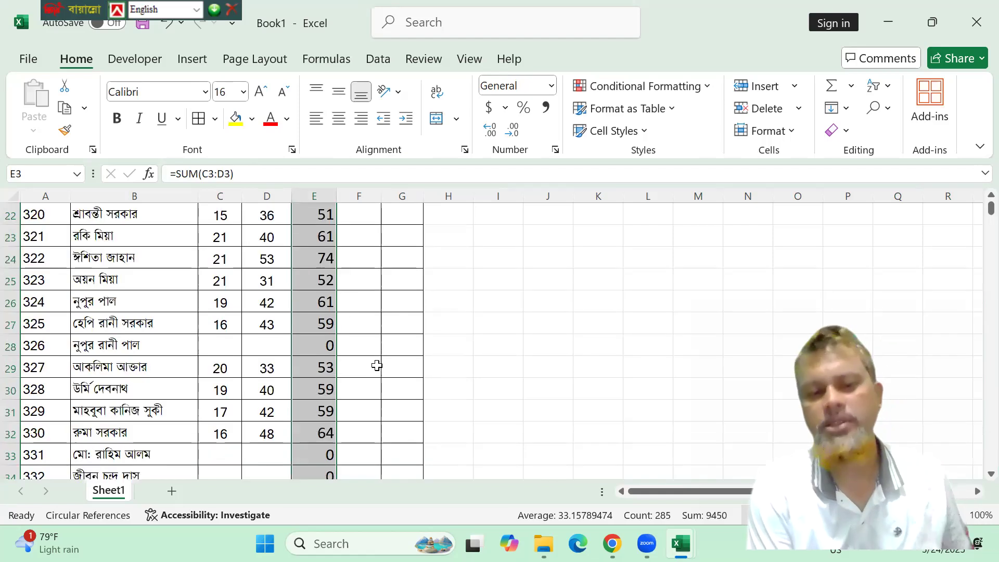
scroll(376, 364, "up", 7)
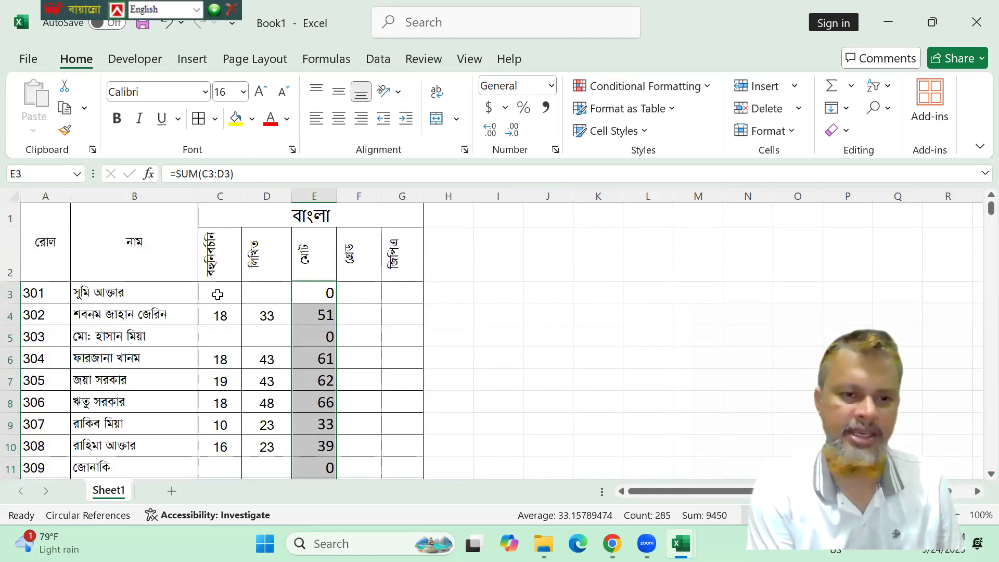
left_click(217, 295)
left_click(259, 297)
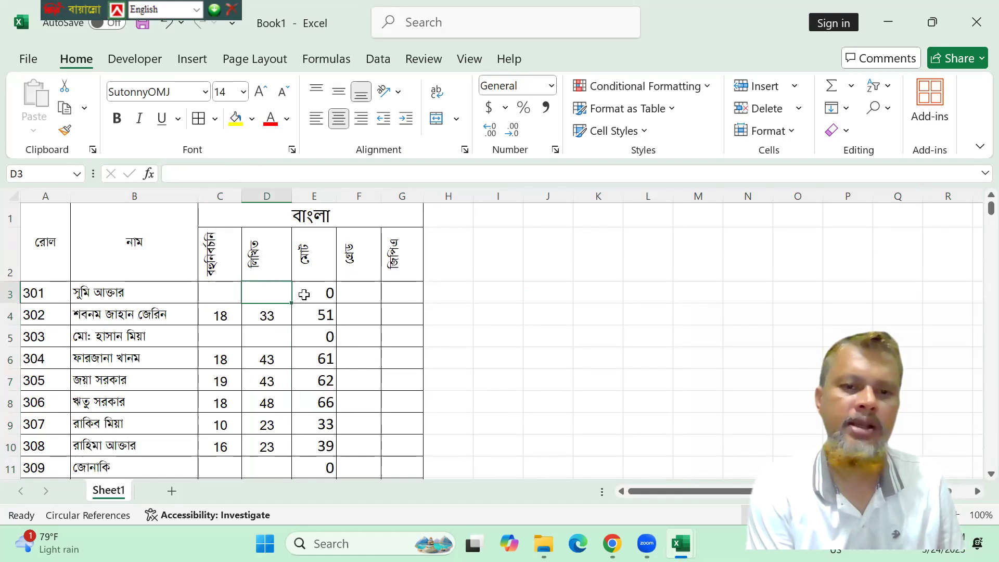
- Open the formula in E3 for editing and erase the SUM expression, keeping only the equals sign
left_click(304, 295)
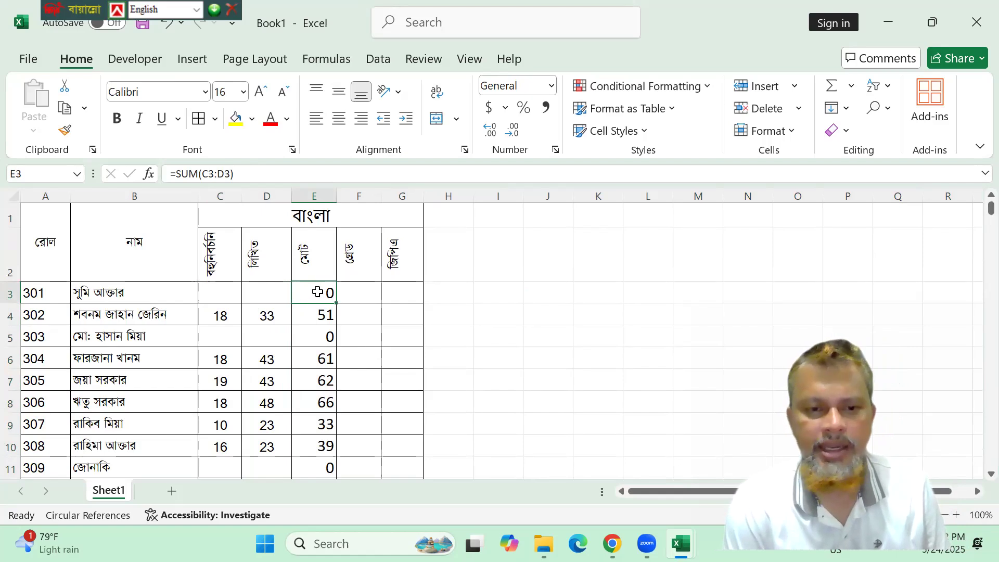
double_click(318, 292)
key("BackSpace")
key("BackSpace")
key("Delete")
key("Delete")
key("Delete")
key("Delete")
key("Delete")
key("Delete")
key("Delete")
key("Delete")
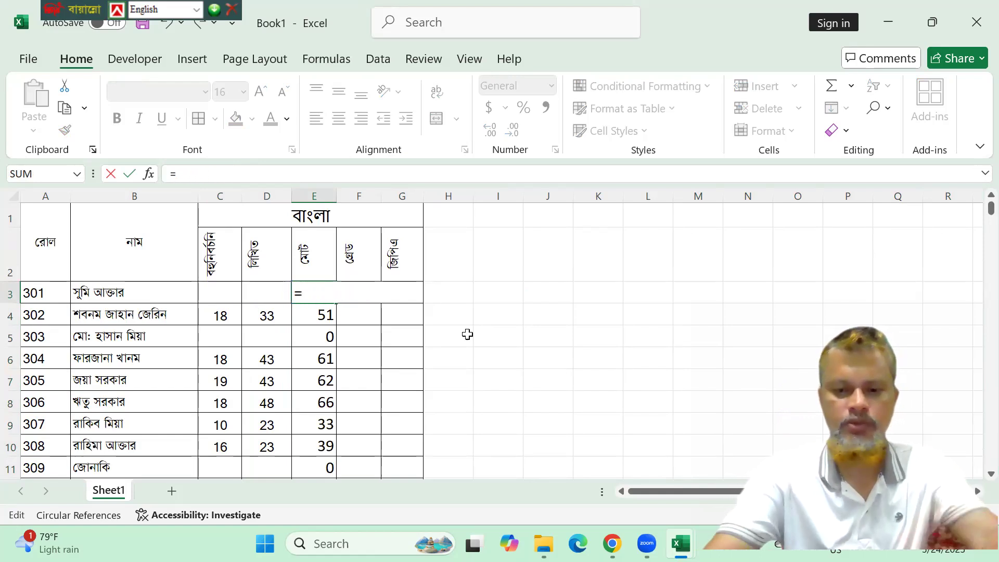
- Write the E3 formula as far as =if(C3="",D3=""),"", to return a blank when both mark cells are empty
type("if(")
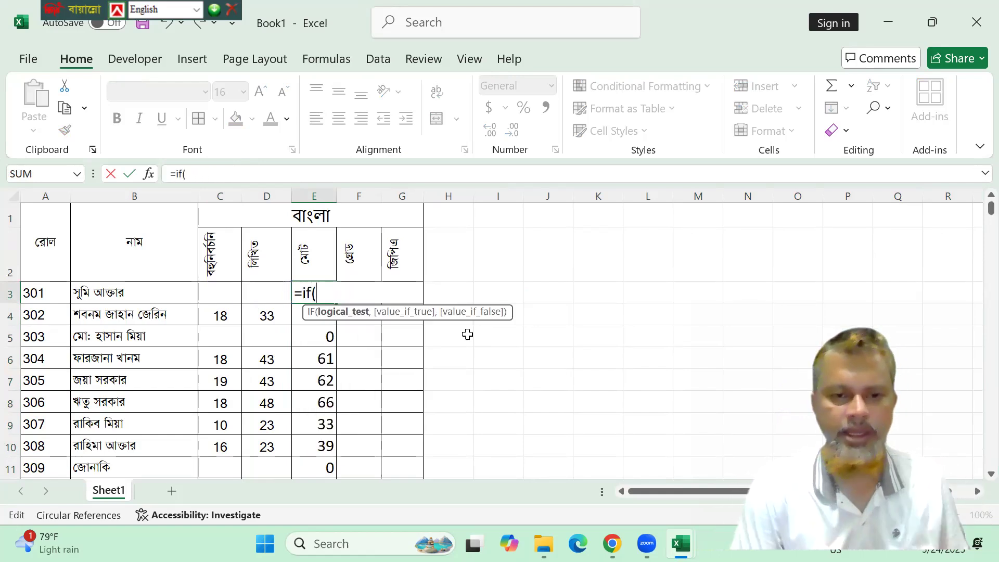
left_click(226, 290)
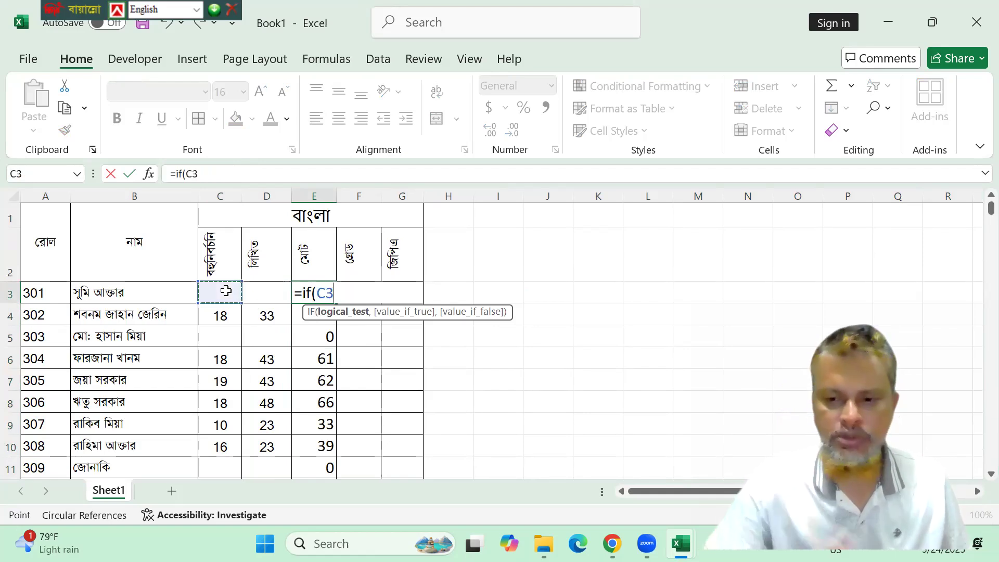
type("=")
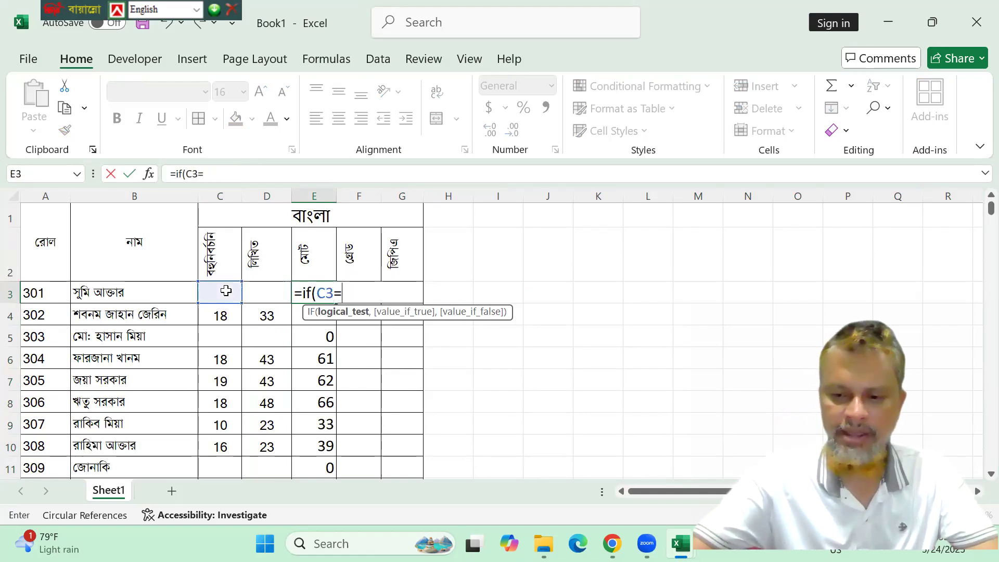
type("\"\",")
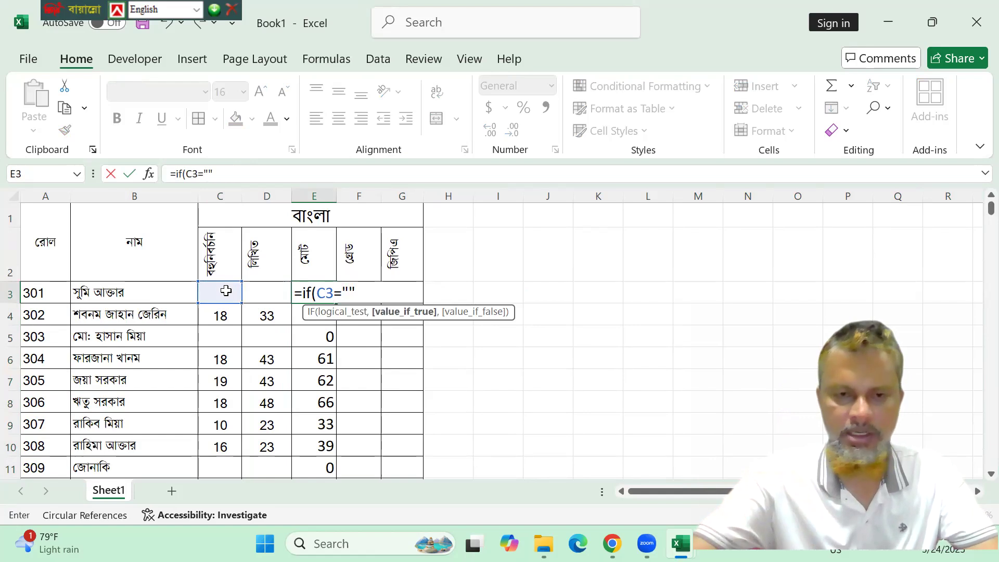
left_click(273, 296)
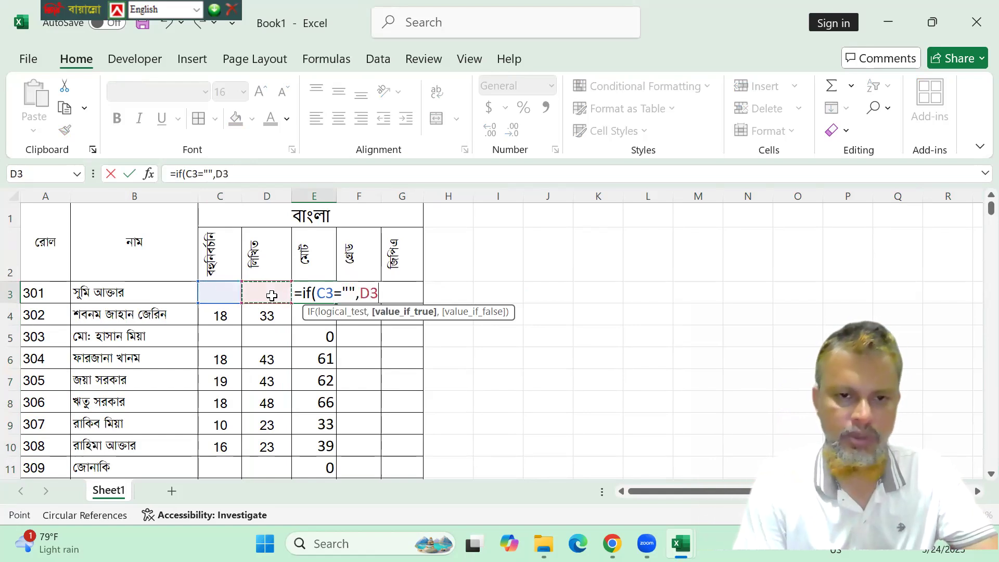
type("=")
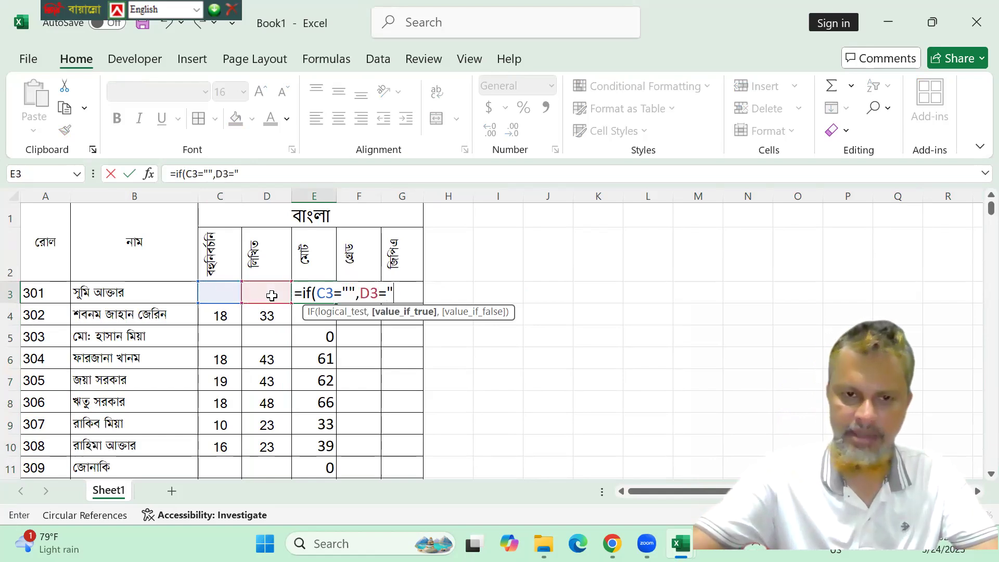
type("\"\"),\"\",")
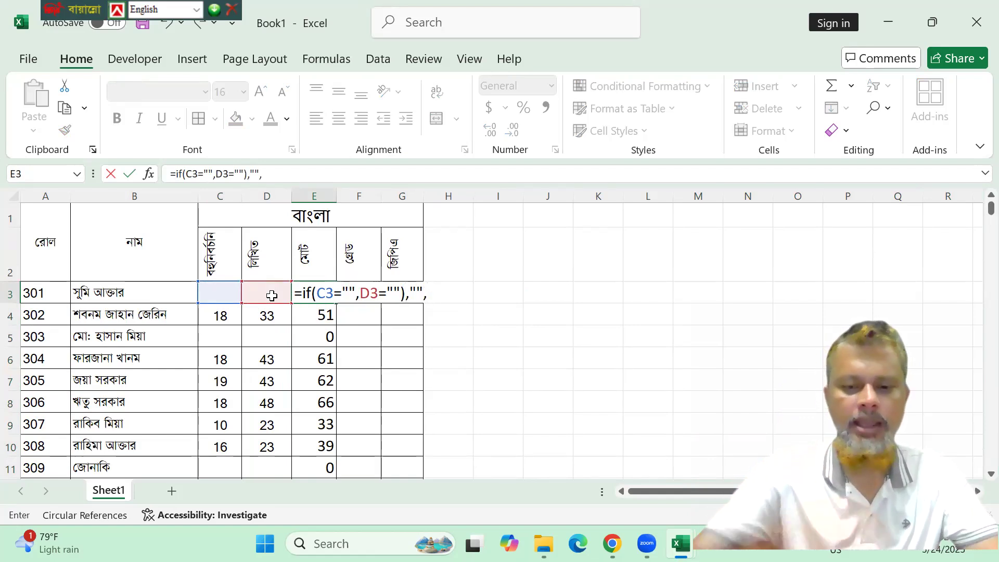
- Complete the E3 formula with (C3+D3)) as the alternative result and try to enter it
type("(")
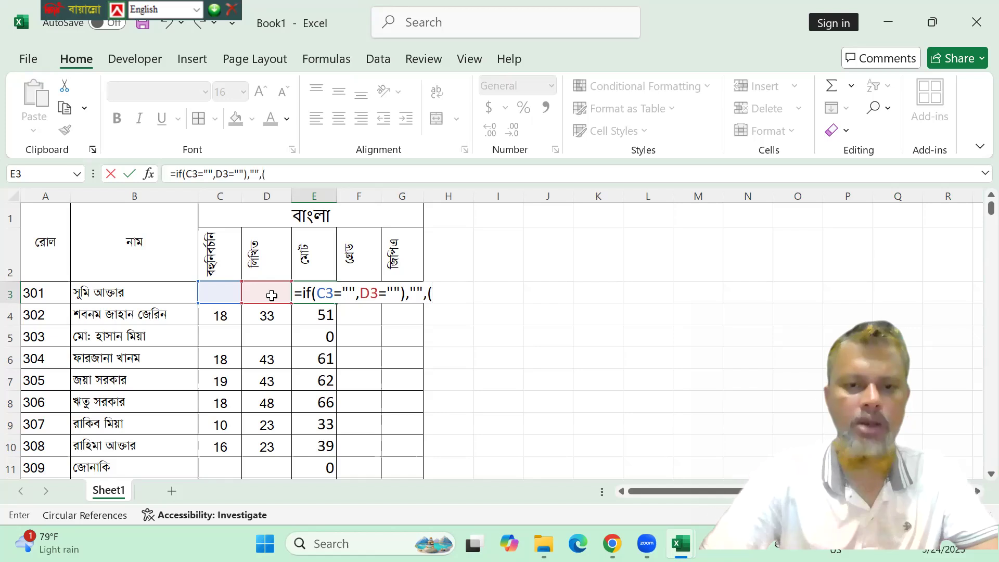
left_click(210, 299)
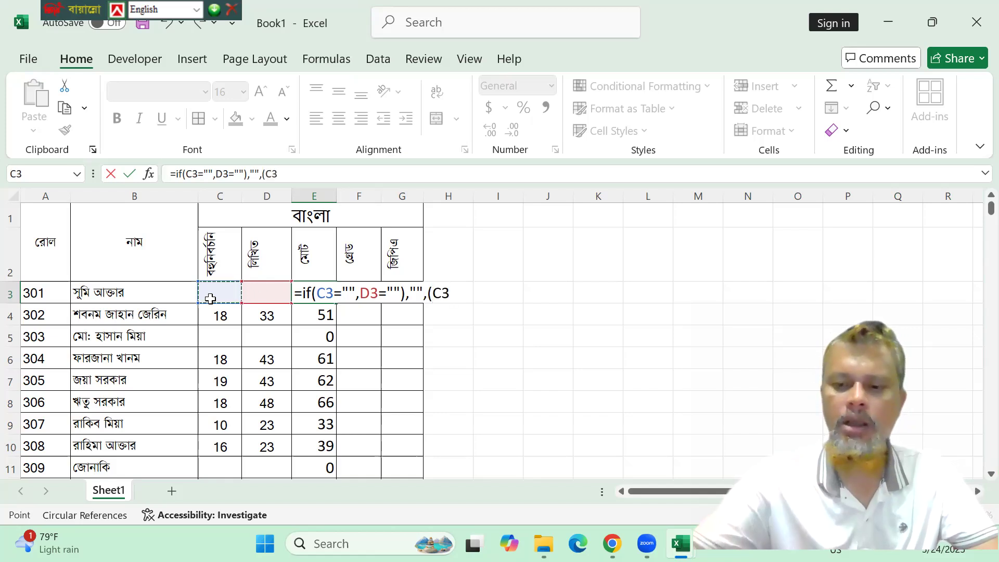
type("+")
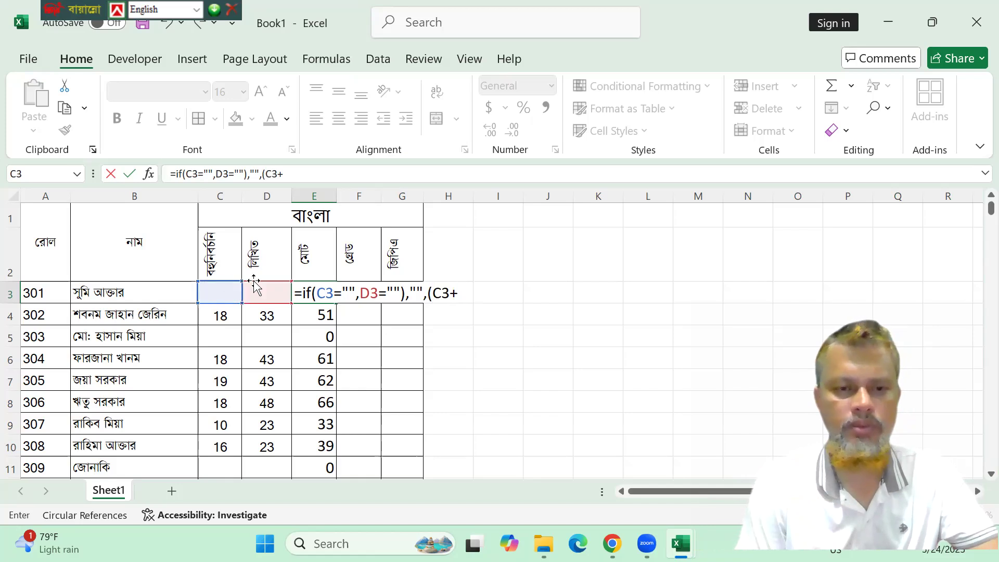
left_click(275, 289)
type("))")
key("Return")
key("Return")
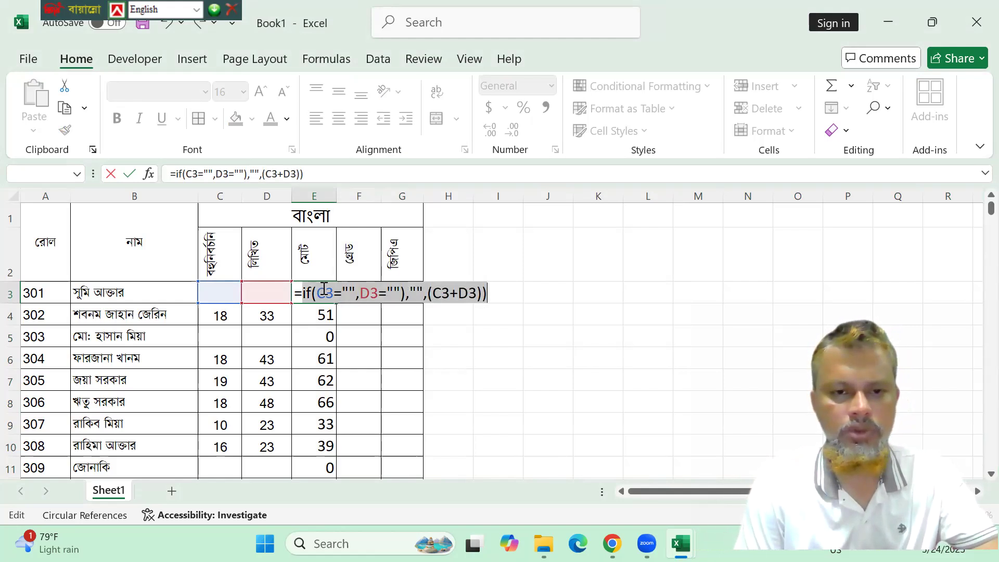
- Insert and( before C3="" in the E3 formula and commit =if(and(C3="",D3=""),"",(C3+D3))
left_click(321, 291)
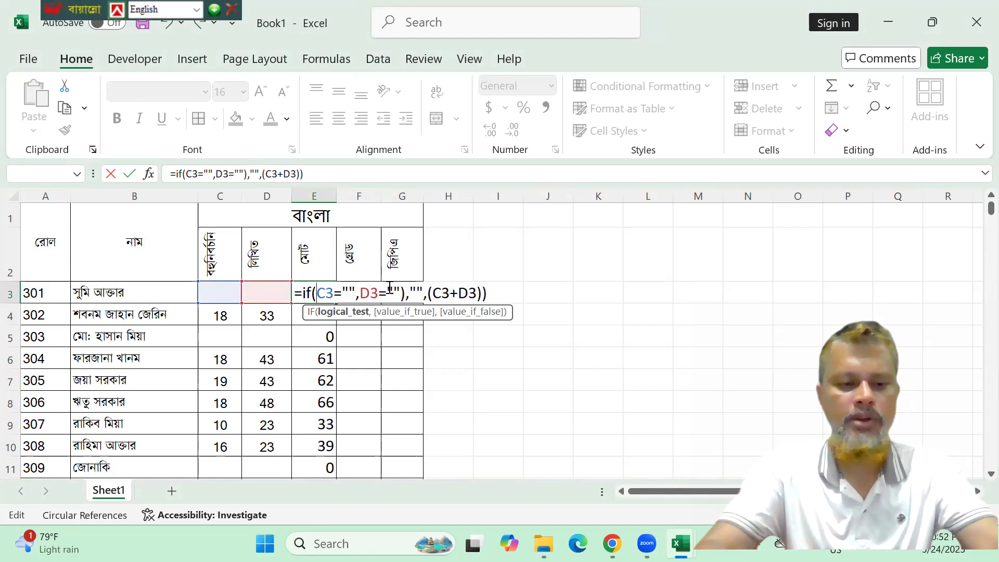
type("and(")
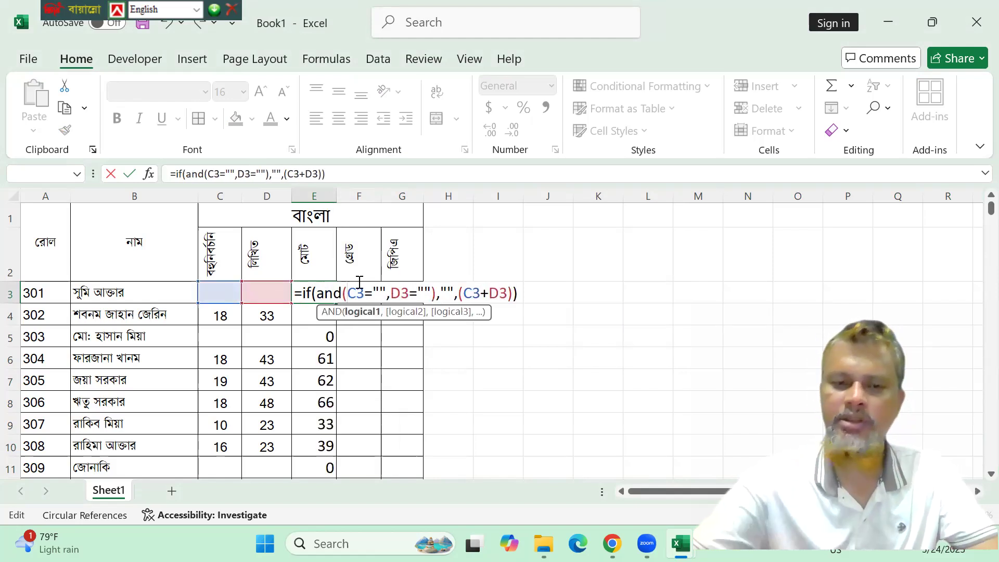
key("Return")
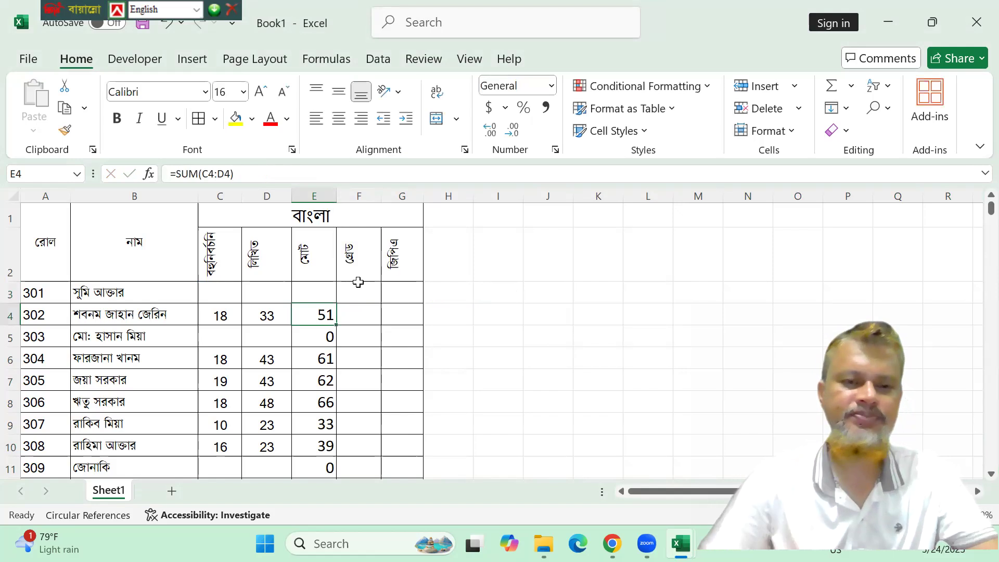
- Fill the E3 formula down the মোট column for all students and check the rows with and without marks
left_click(323, 294)
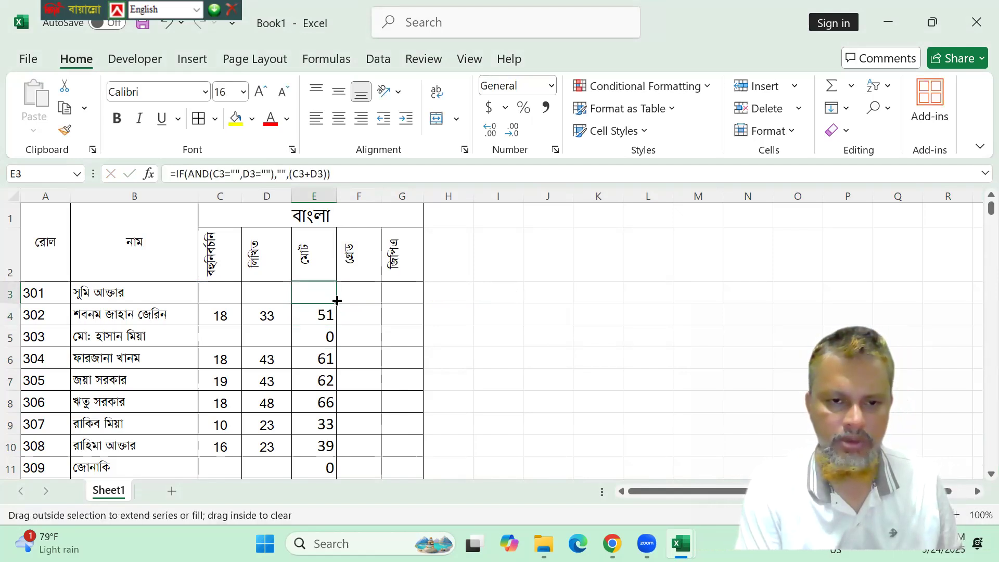
double_click(337, 300)
scroll(359, 390, "down", 3)
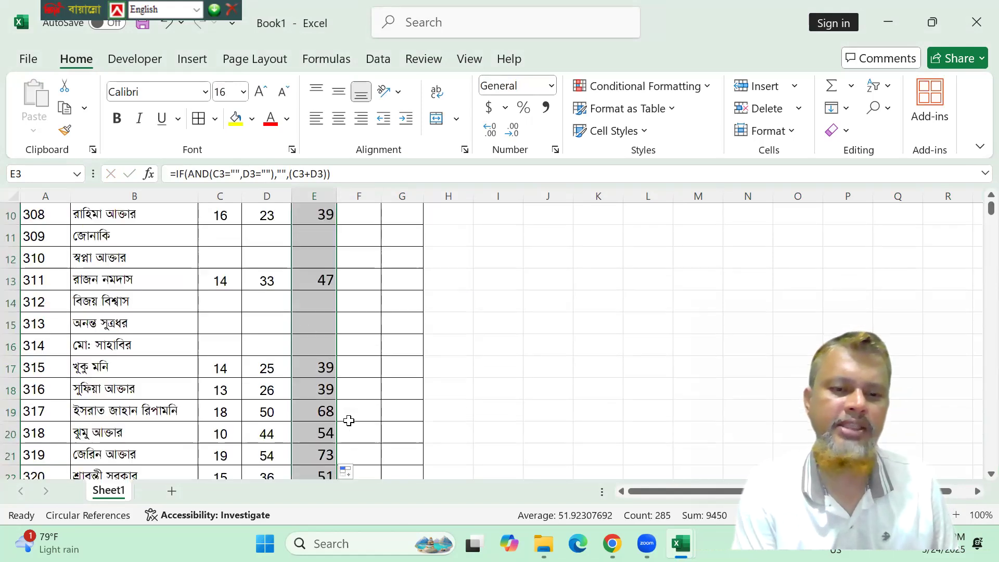
left_click(304, 300)
scroll(309, 339, "down", 2)
scroll(310, 352, "down", 8)
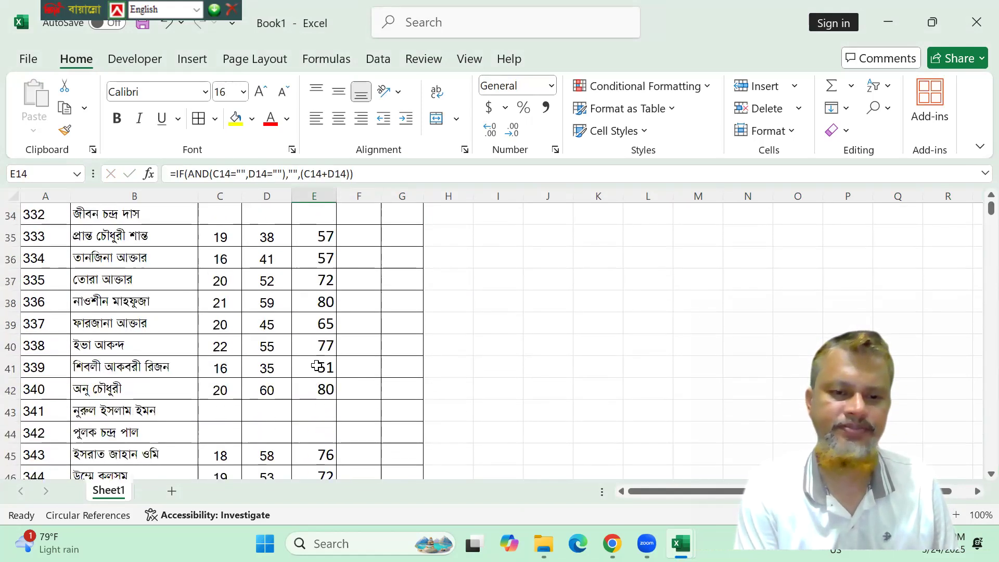
scroll(333, 276, "up", 11)
scroll(336, 273, "up", 2)
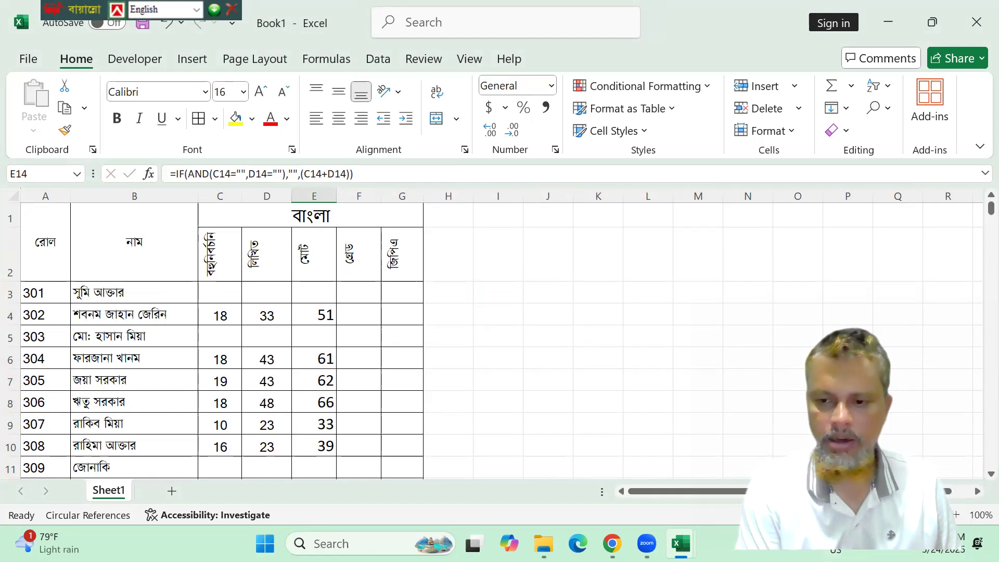
- Switch to the test results workbook and copy the gd and gpa grading table in S5:V11 of the Socio sheet
left_click(680, 543)
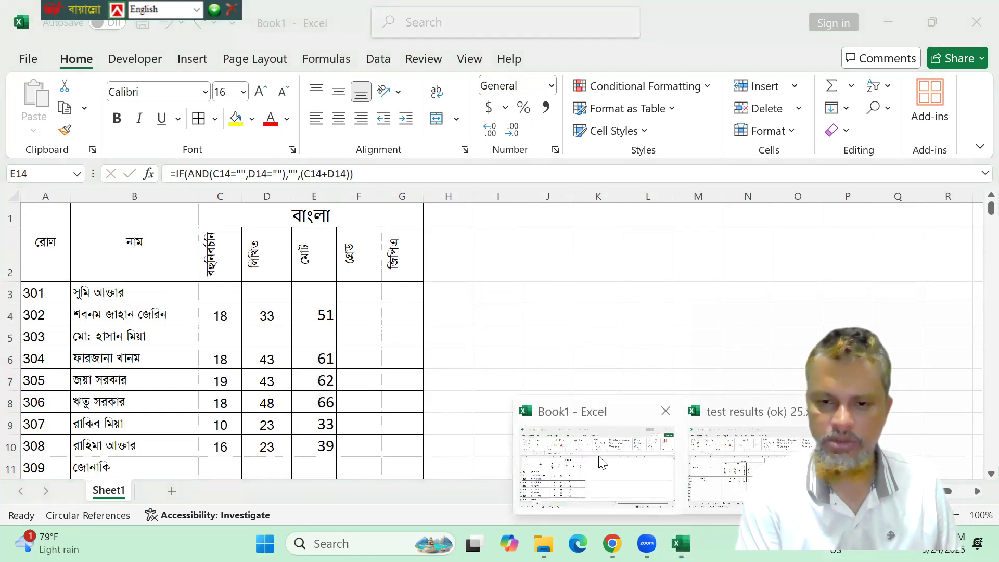
left_click(712, 461)
scroll(710, 437, "up", 10)
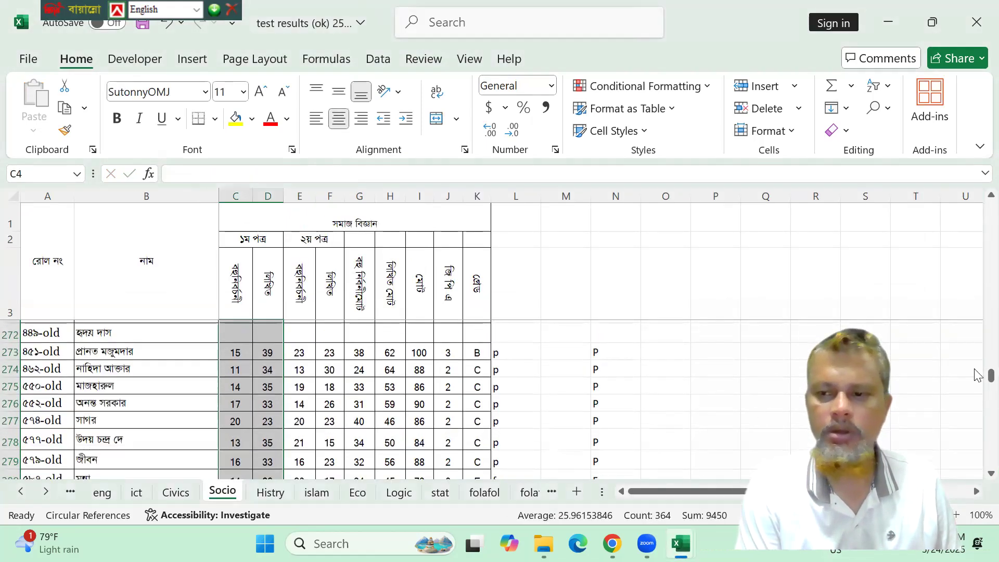
left_click_drag(990, 367, 975, 151)
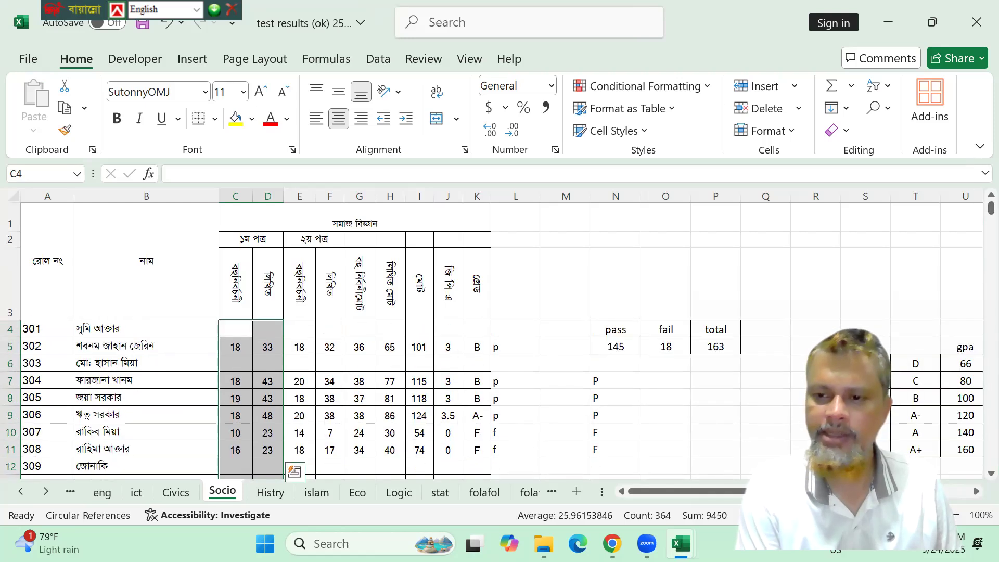
left_click_drag(866, 347, 957, 445)
key("ctrl+c")
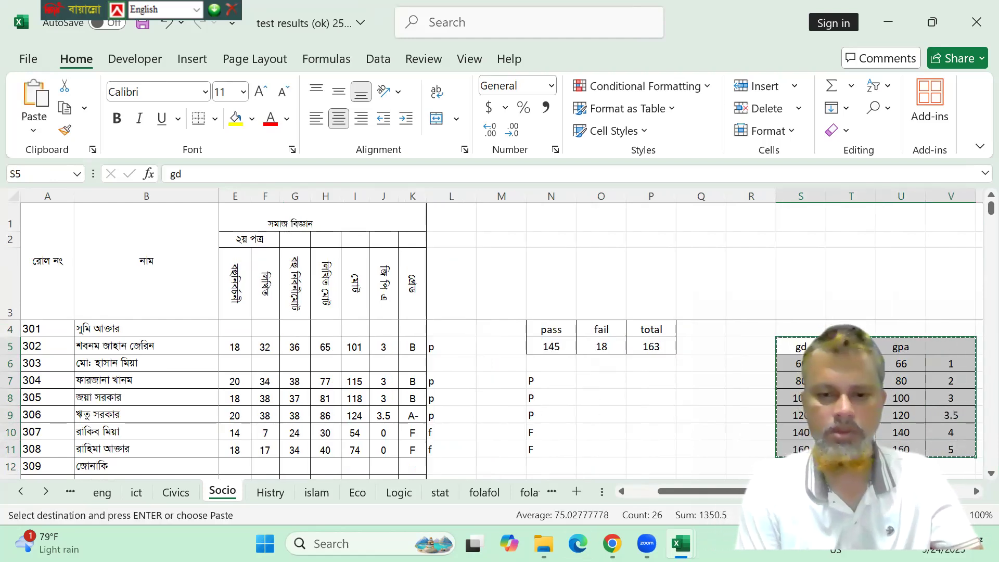
- Return to Book1 and paste the copied grading table starting at Q6
mouse_move(680, 543)
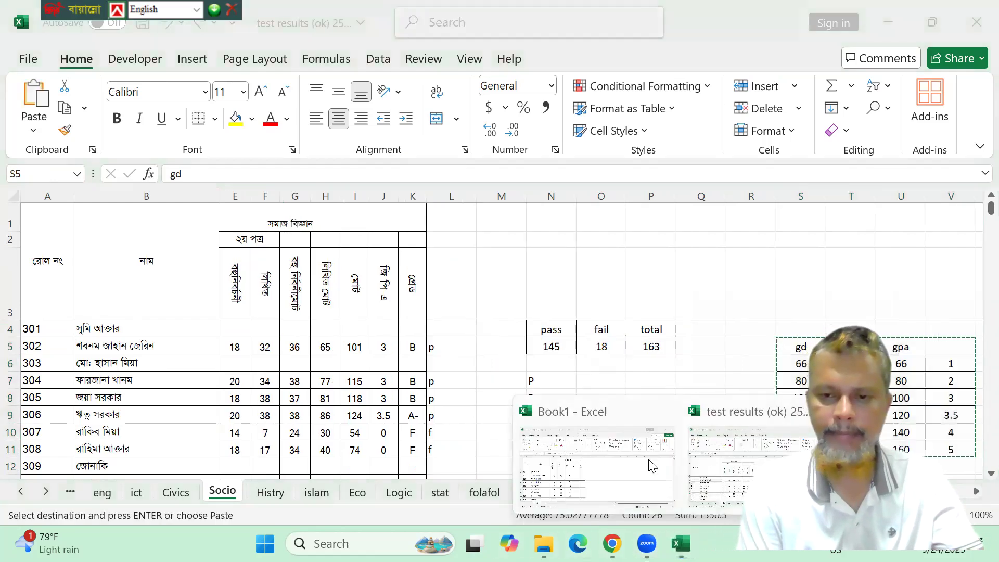
left_click(588, 466)
left_click(890, 352)
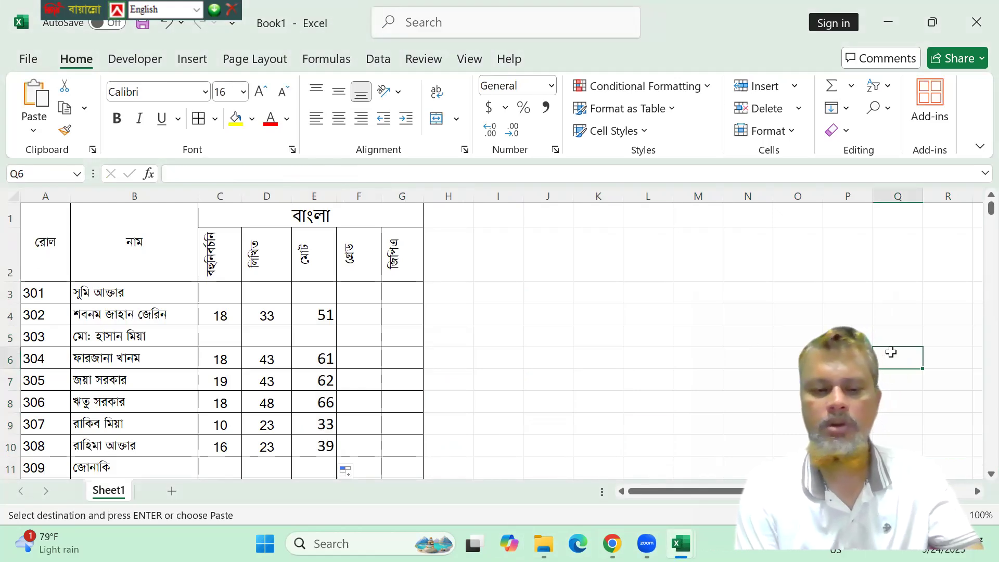
key("ctrl+v")
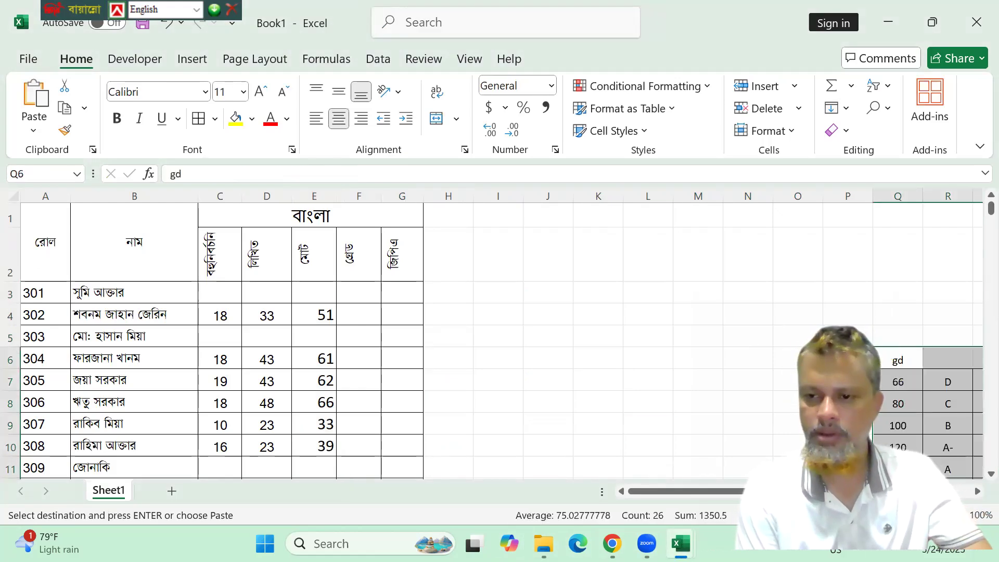
- Set the gd mark thresholds in Q7:Q12 to 33, 40, 50, 60, 70 and 80
left_click(899, 385)
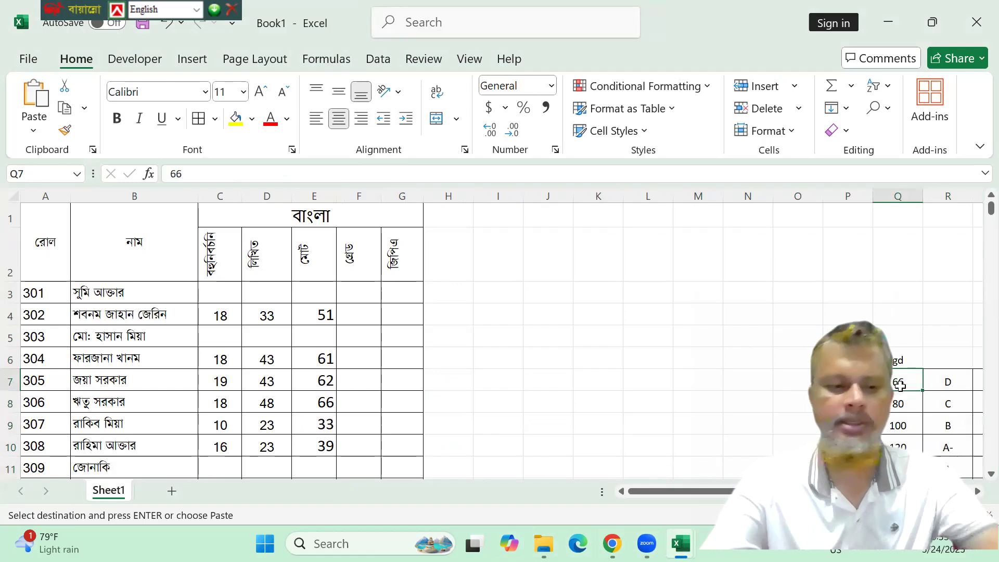
type("33")
key("Return")
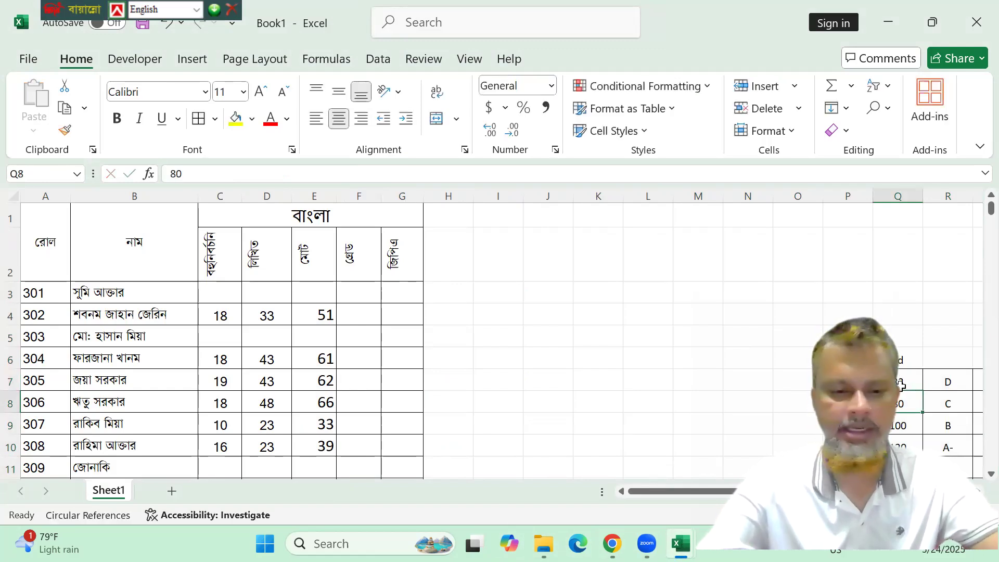
type("40")
key("Return")
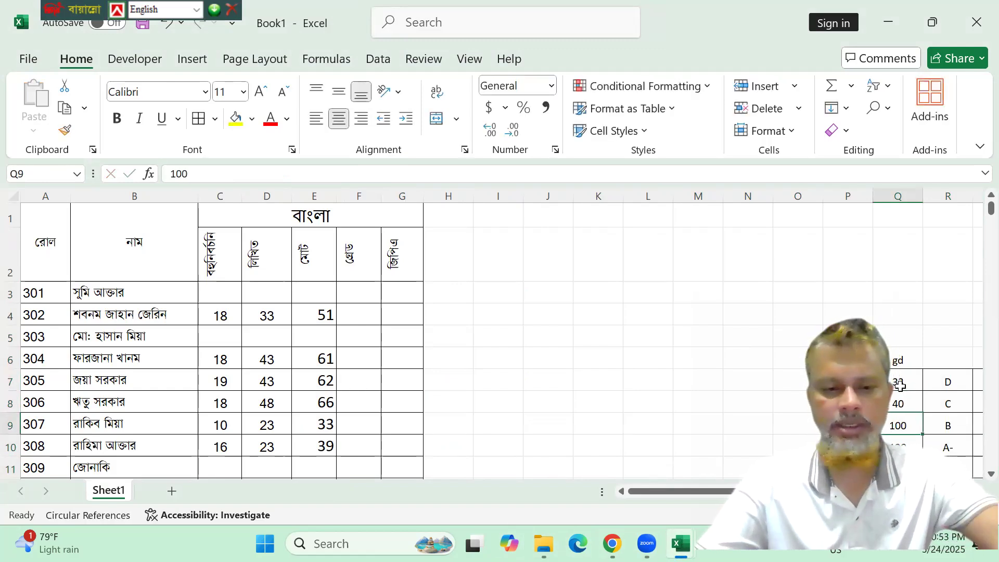
type("50")
key("Return")
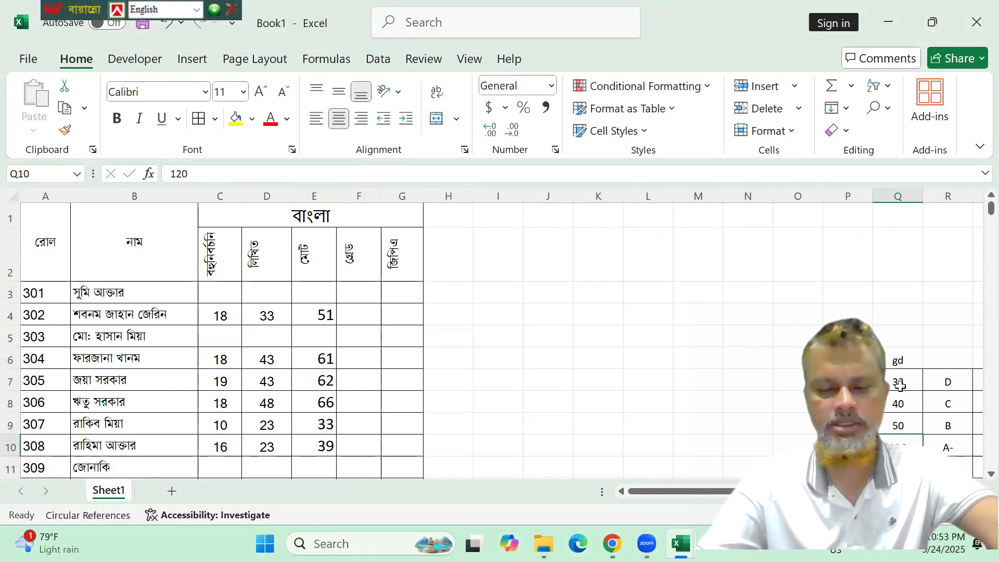
type("60")
key("Return")
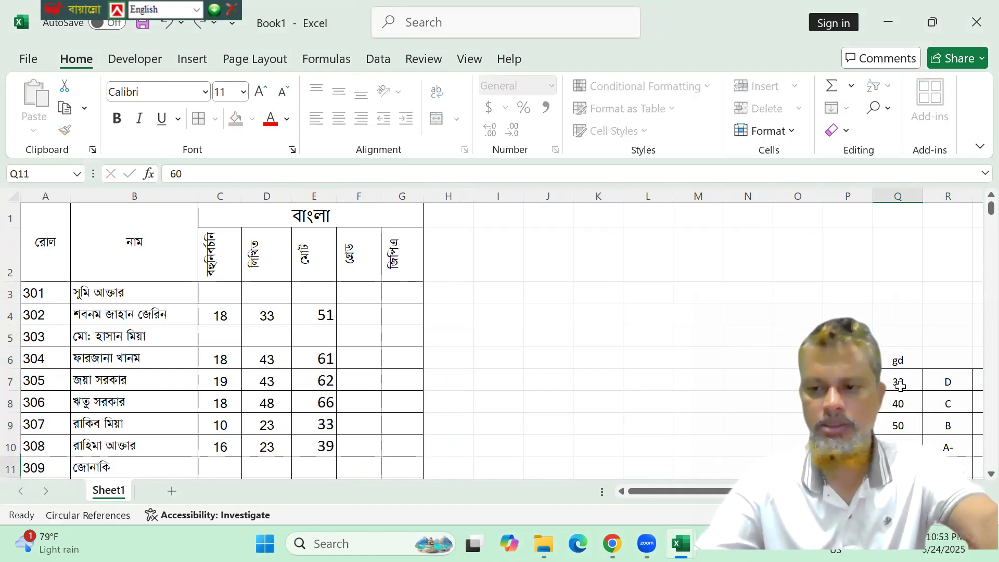
type("70")
key("Return")
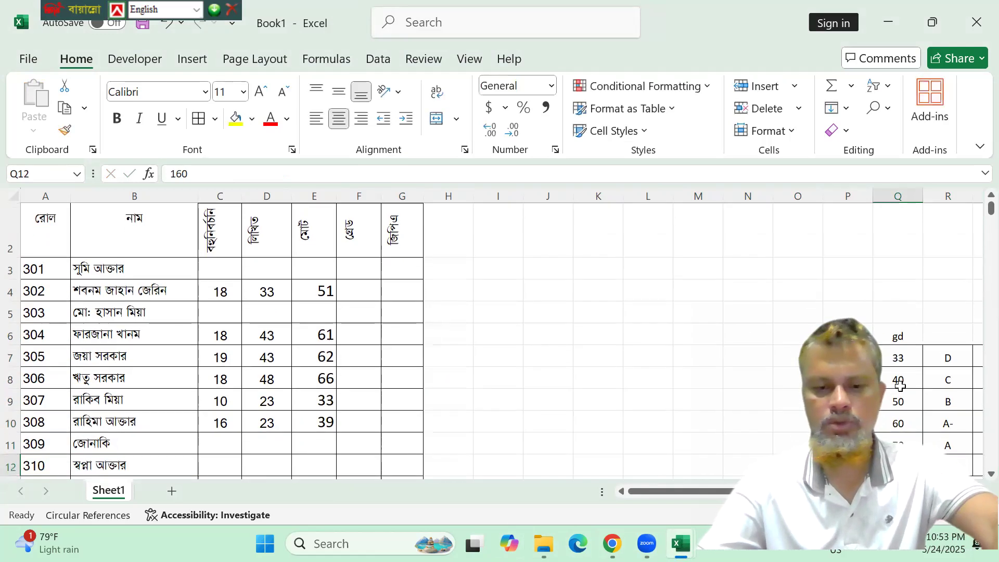
type("8")
key("Return")
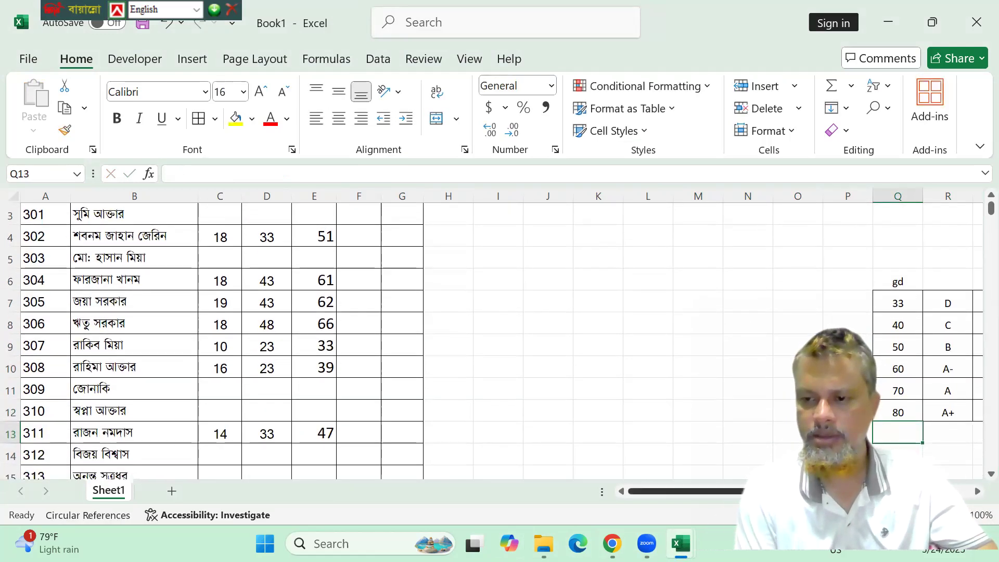
- Copy the gd thresholds in Q7:Q12 over the gpa thresholds starting at S7 and clear the copy selection
scroll(848, 306, "right", 1)
left_click_drag(848, 306, 848, 413)
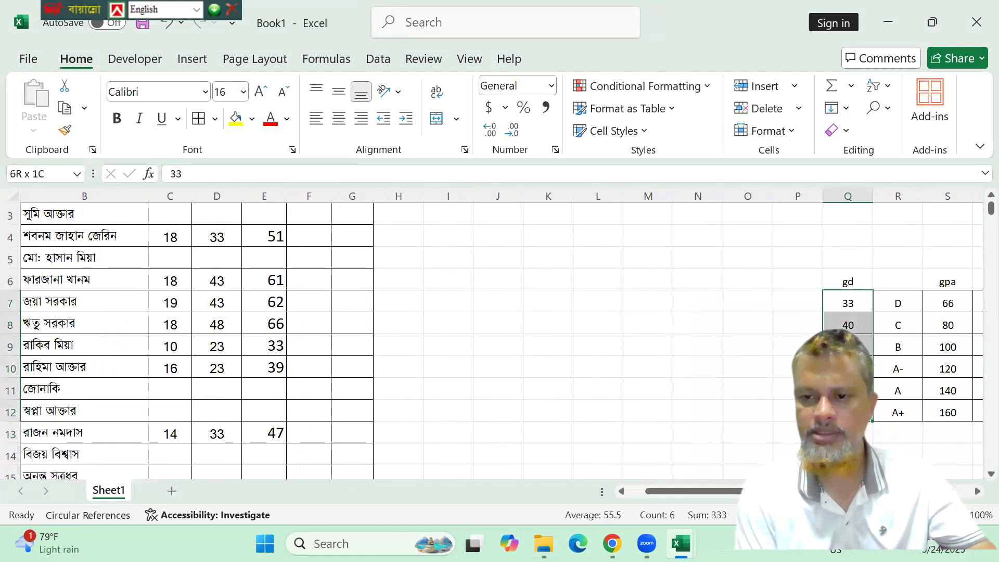
key("ctrl+c")
left_click(955, 297)
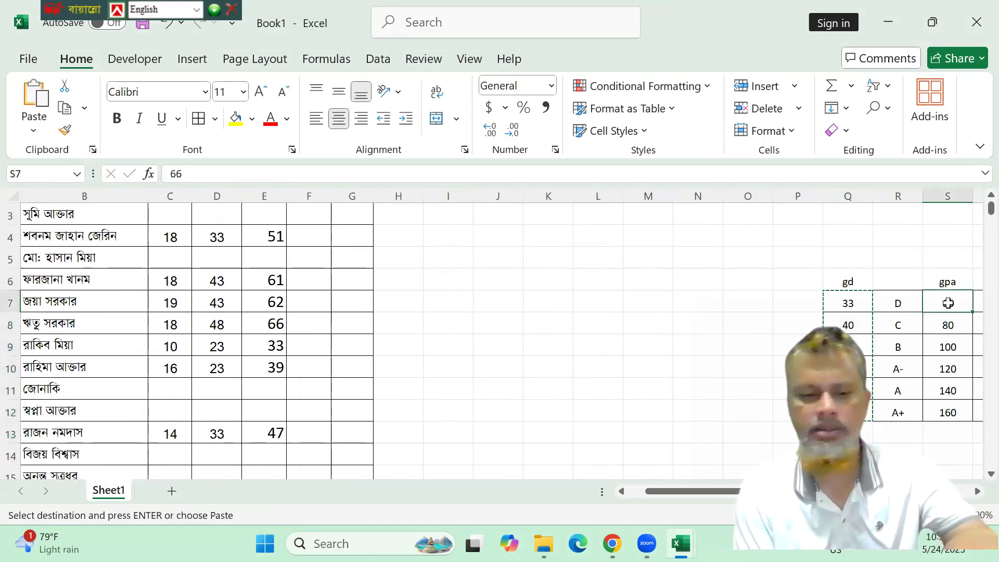
key("ctrl+v")
key("Escape")
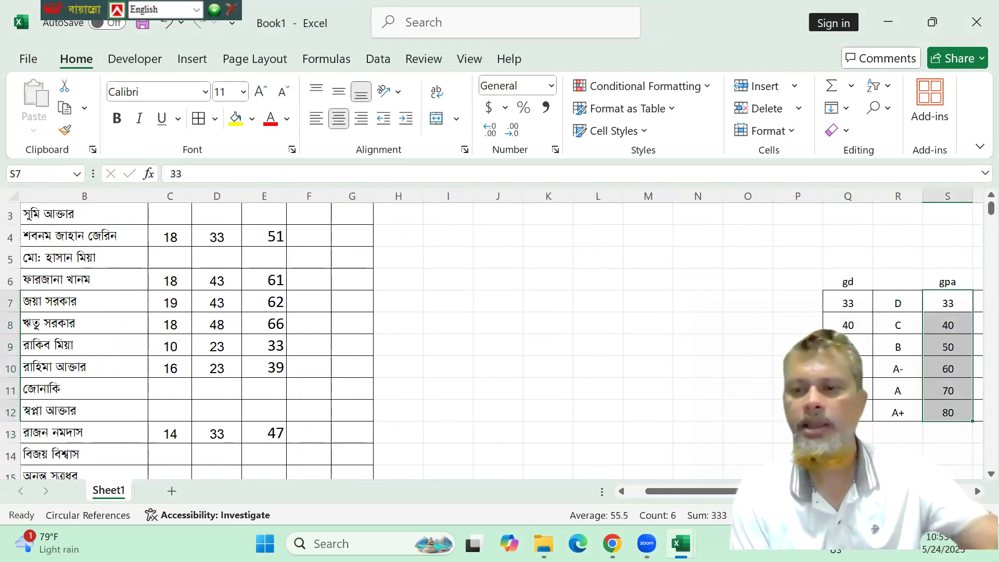
- Move the gd and gpa grading table from Q6:T12 up beside the result sheet so that it starts at Q2
left_click(943, 339)
scroll(942, 340, "up", 1)
left_click(847, 358)
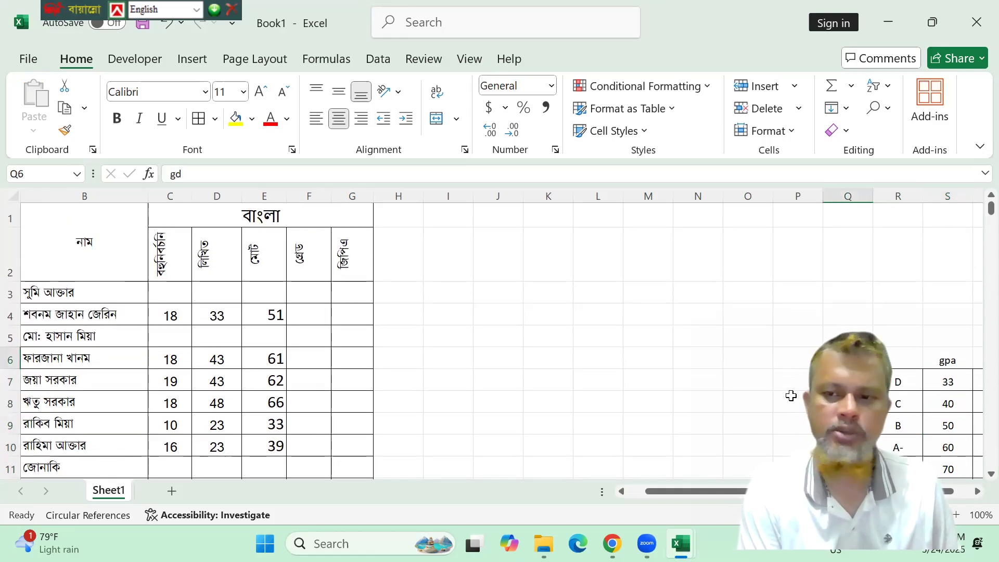
left_click_drag(848, 358, 918, 455)
scroll(792, 415, "down", 2)
left_click_drag(864, 325, 711, 239)
scroll(819, 333, "up", 2)
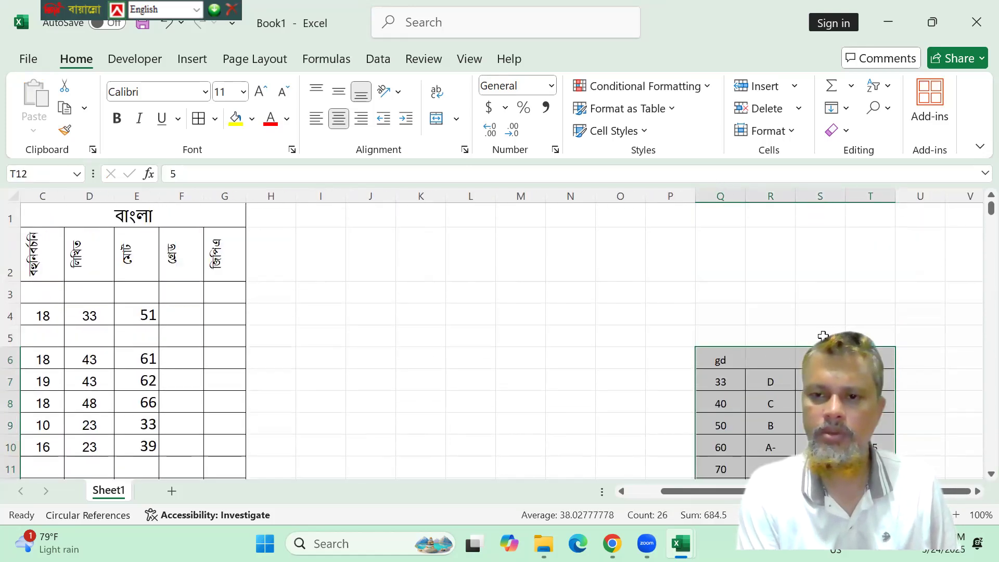
left_click(808, 353)
left_click_drag(733, 357, 872, 476)
left_click_drag(808, 268, 815, 205)
left_click(505, 319)
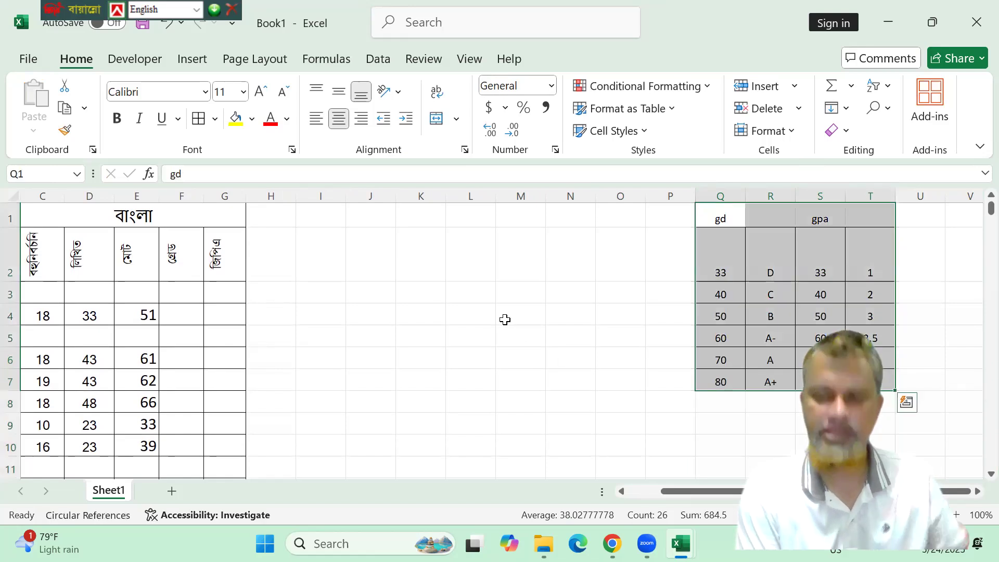
left_click_drag(723, 218, 893, 424)
left_click(608, 336)
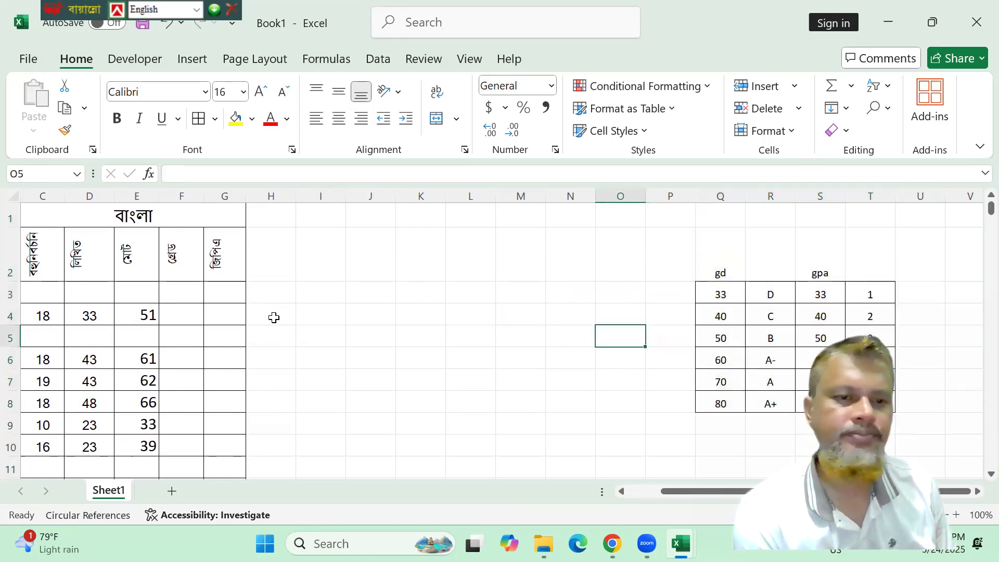
- Start a grade formula in F3 with an IF that returns blank when the total in E3 is empty: =IF(E3="",""
left_click(188, 292)
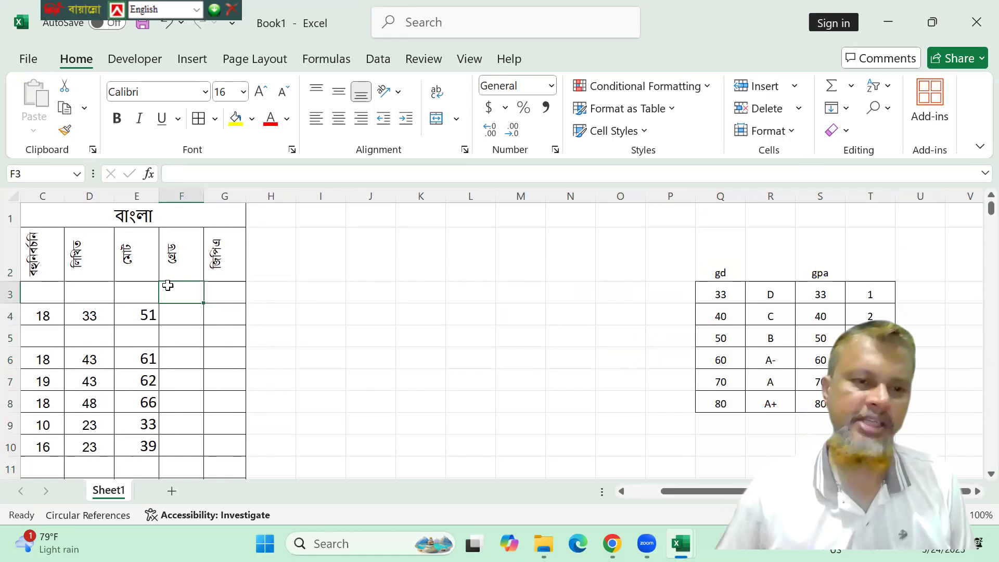
left_click(145, 293)
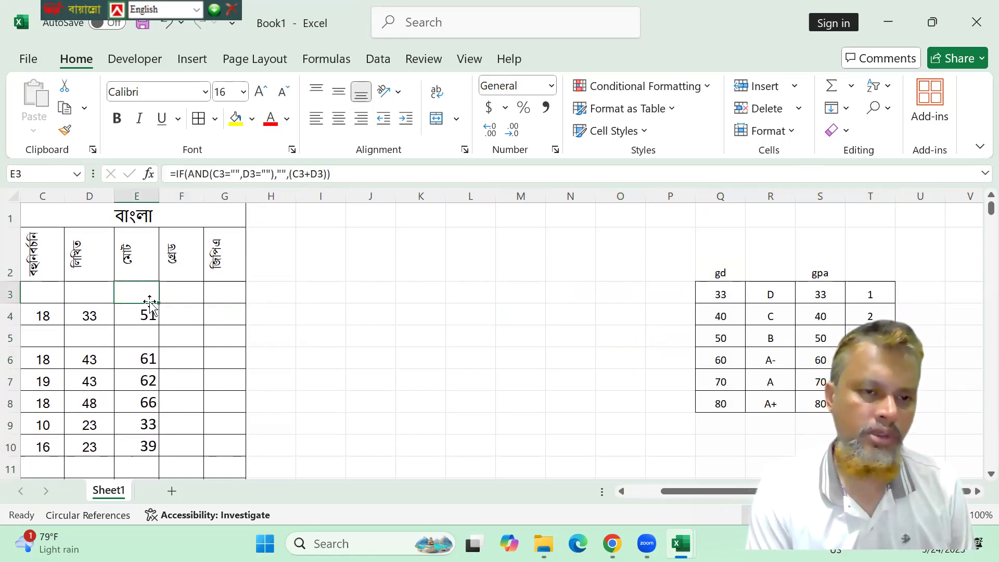
left_click(49, 291)
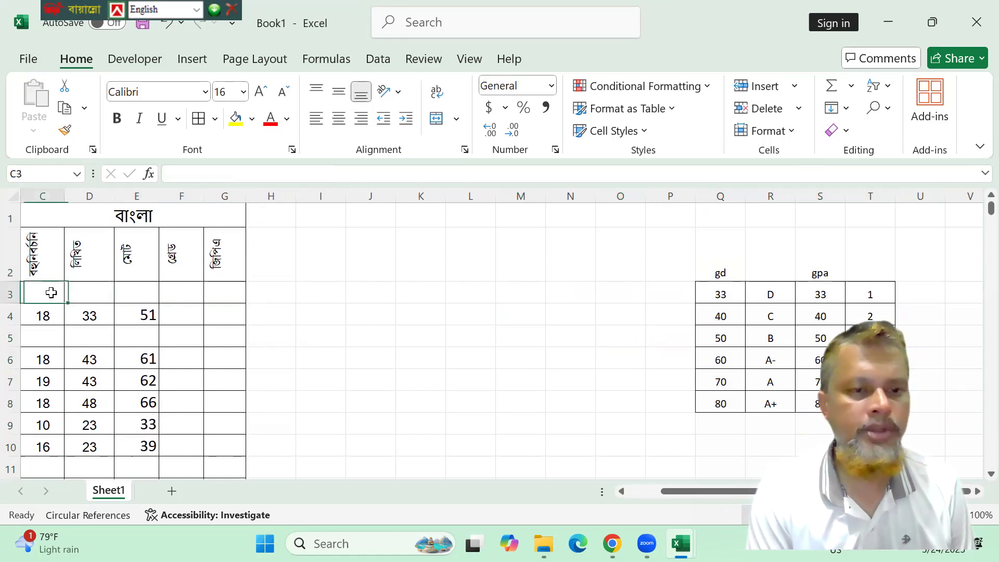
left_click(93, 293)
left_click(171, 295)
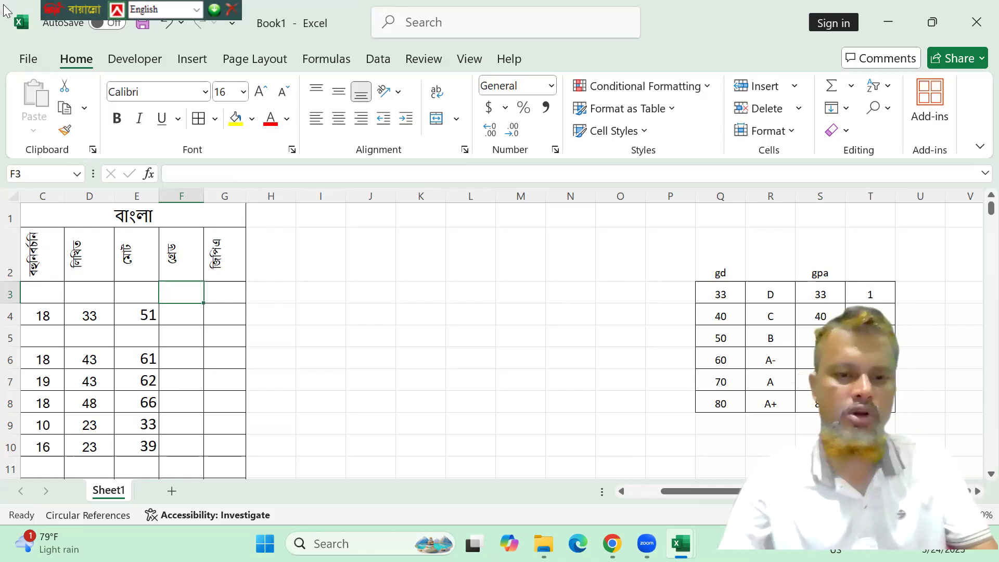
type("=")
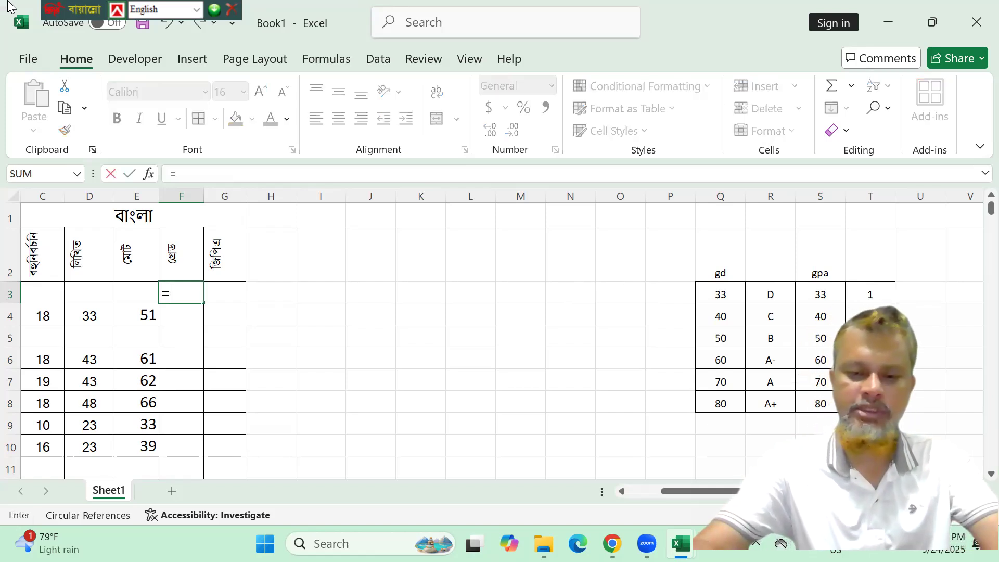
type("if(")
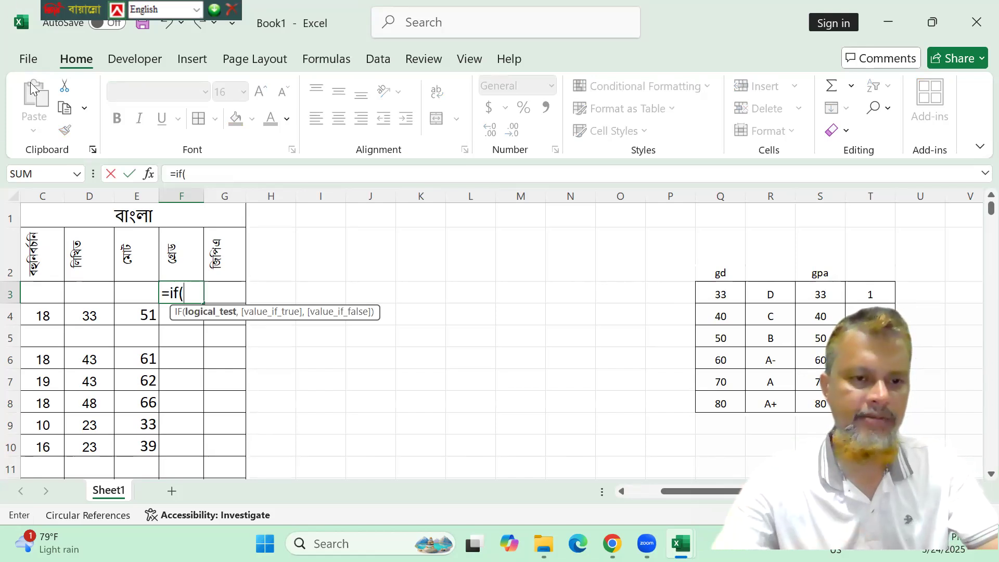
left_click(148, 292)
type("=\"\",")
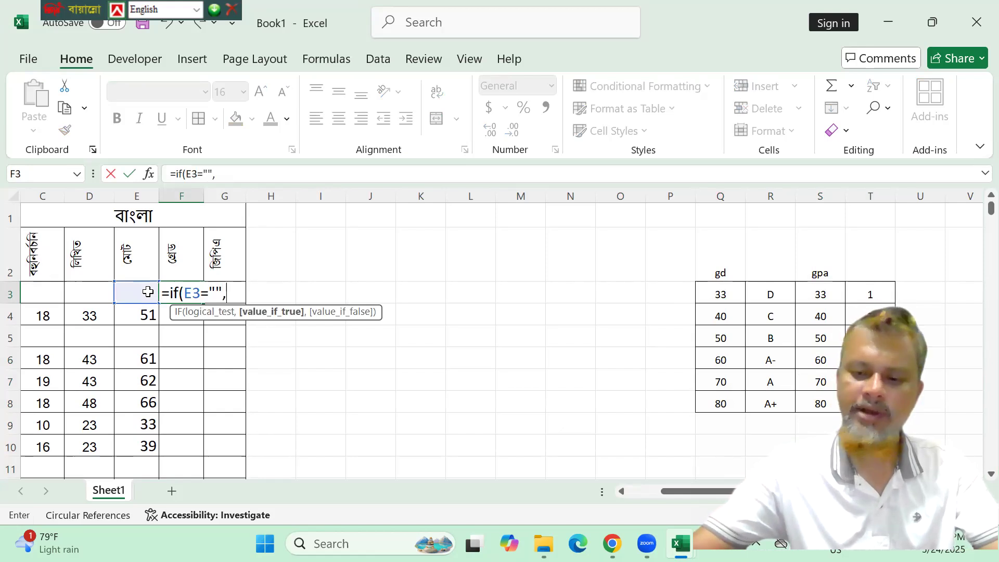
type("\"\"")
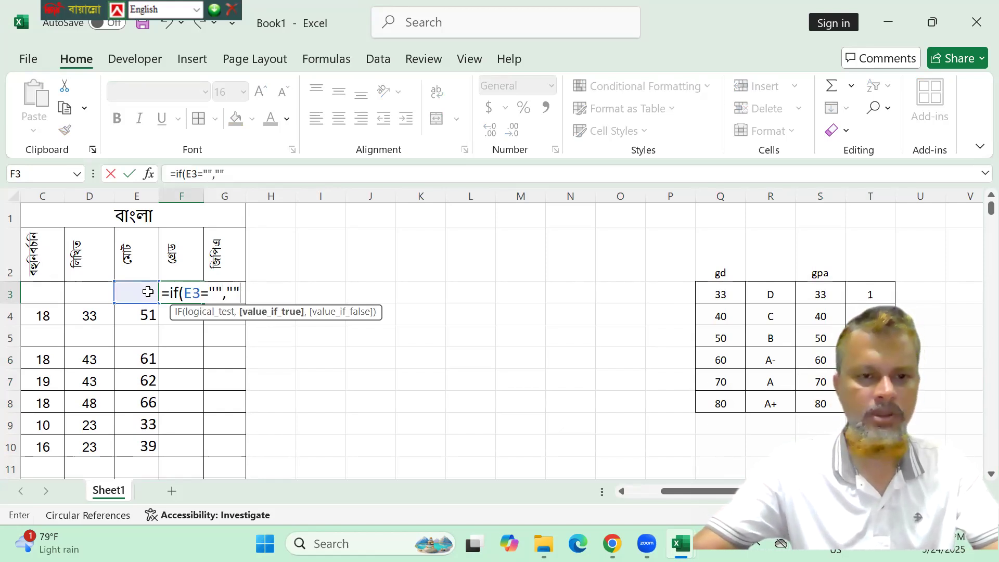
- Nest a second IF in the F3 formula that tests the pass marks with AND(C3>9,D3>22)
type(",if(")
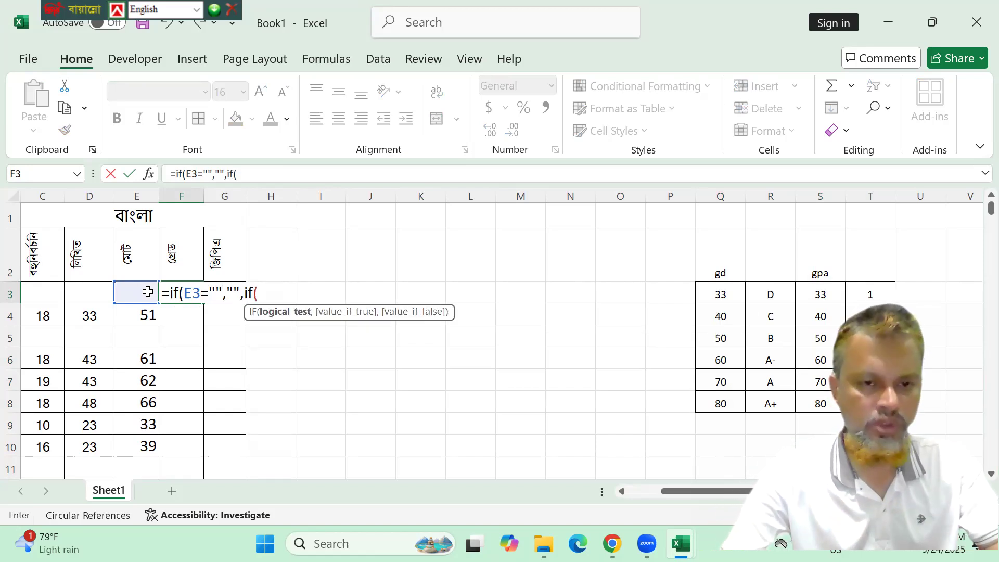
type("and")
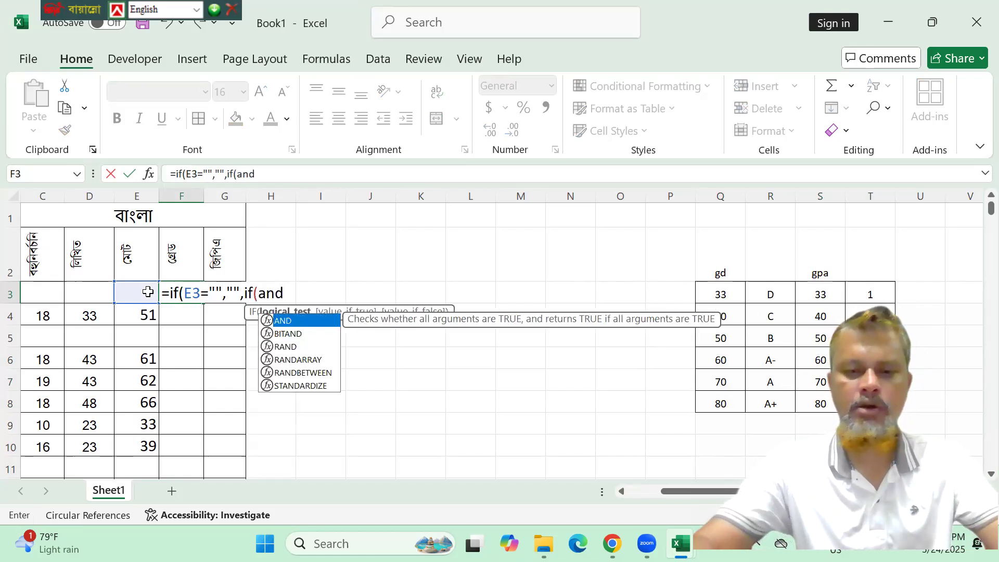
type("(")
left_click(41, 292)
type(">")
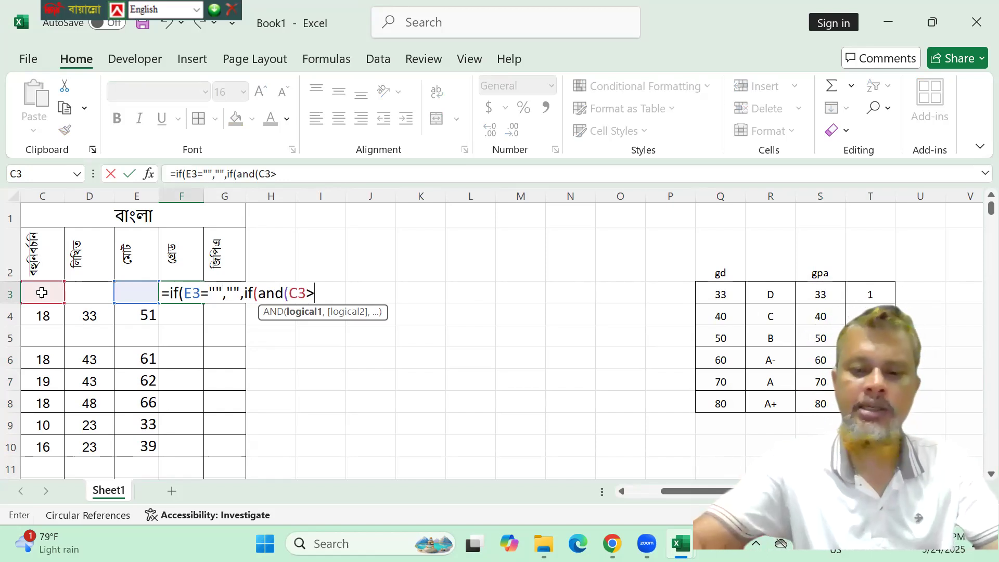
type("9,")
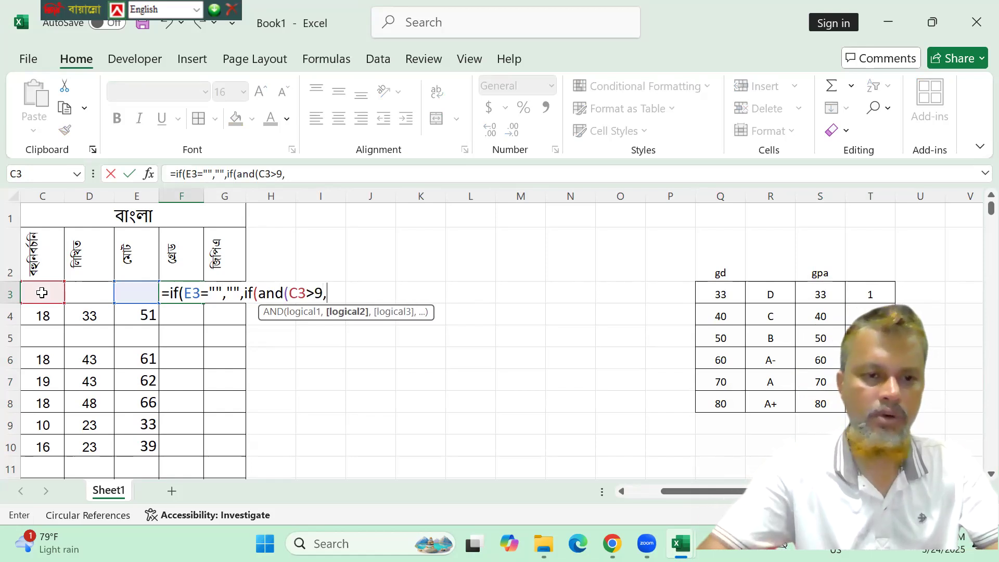
left_click(82, 292)
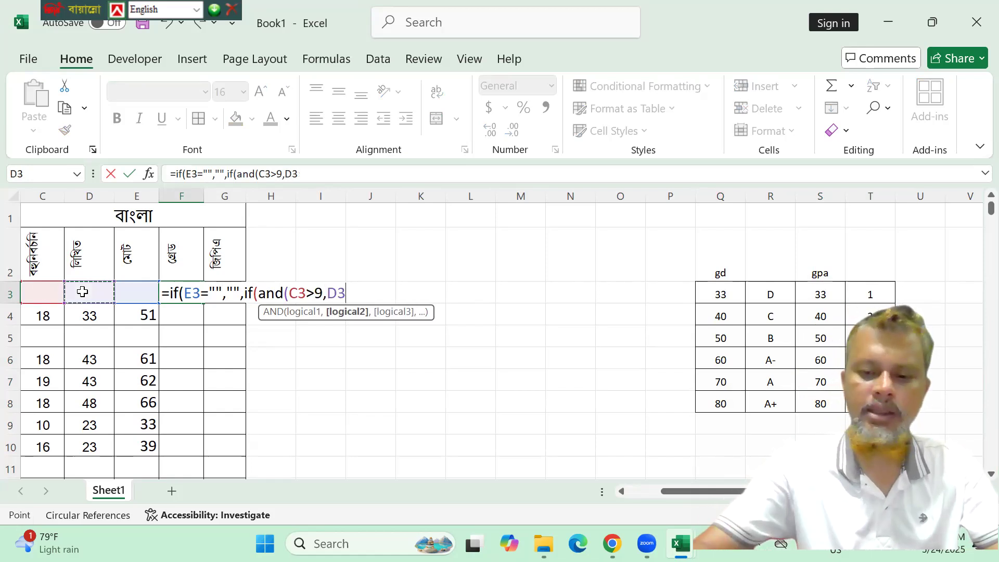
type(">22")
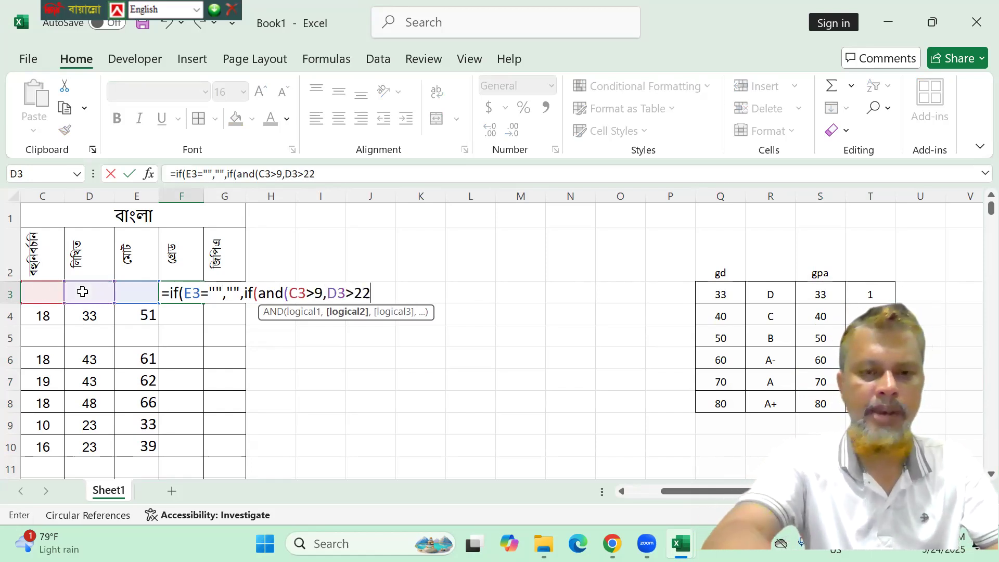
type(")")
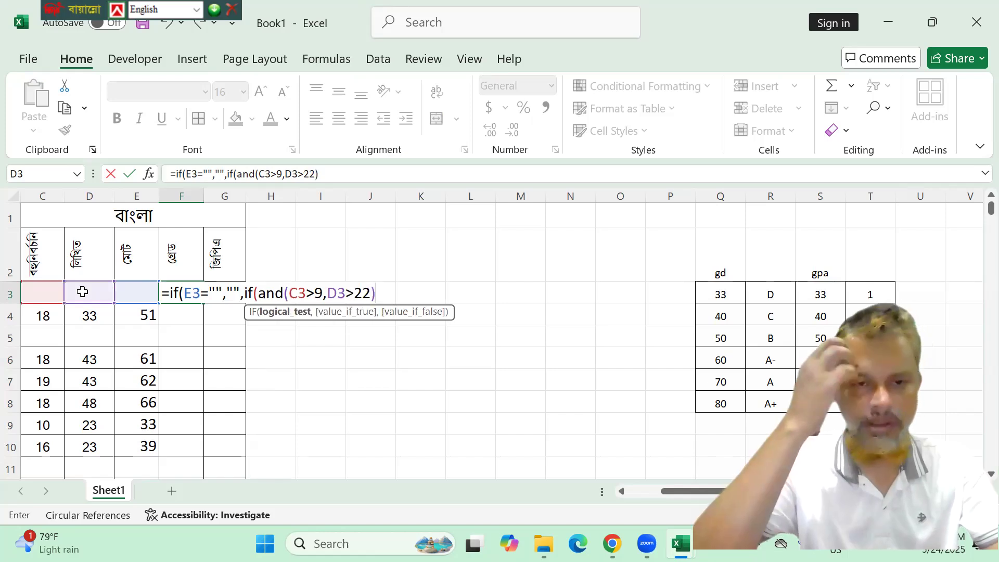
type(",")
- Add LOOKUP of E3 in the absolute range $Q$3:$R$8 as the nested IF's true value
type("lo")
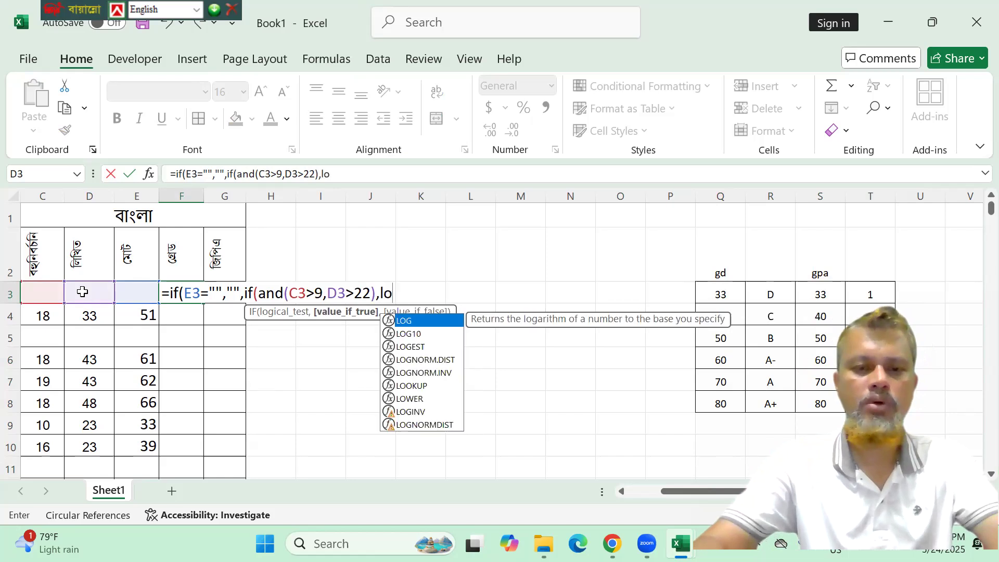
type("okup")
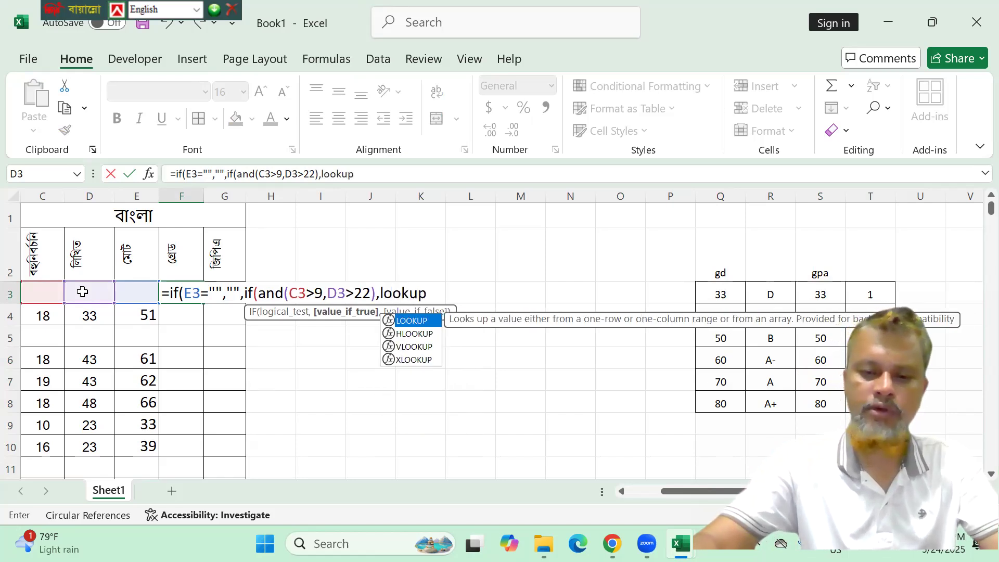
type("(")
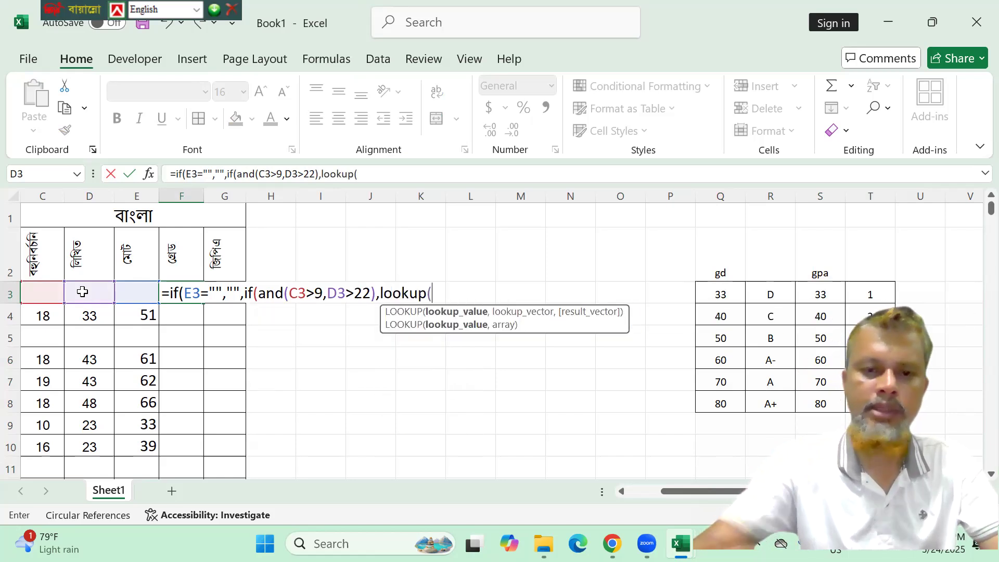
left_click(137, 296)
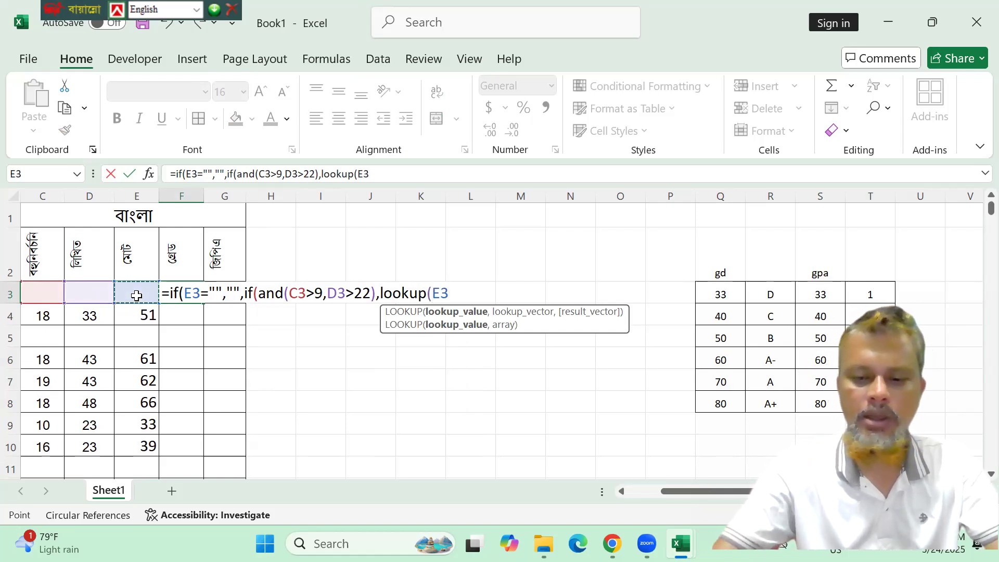
type(",")
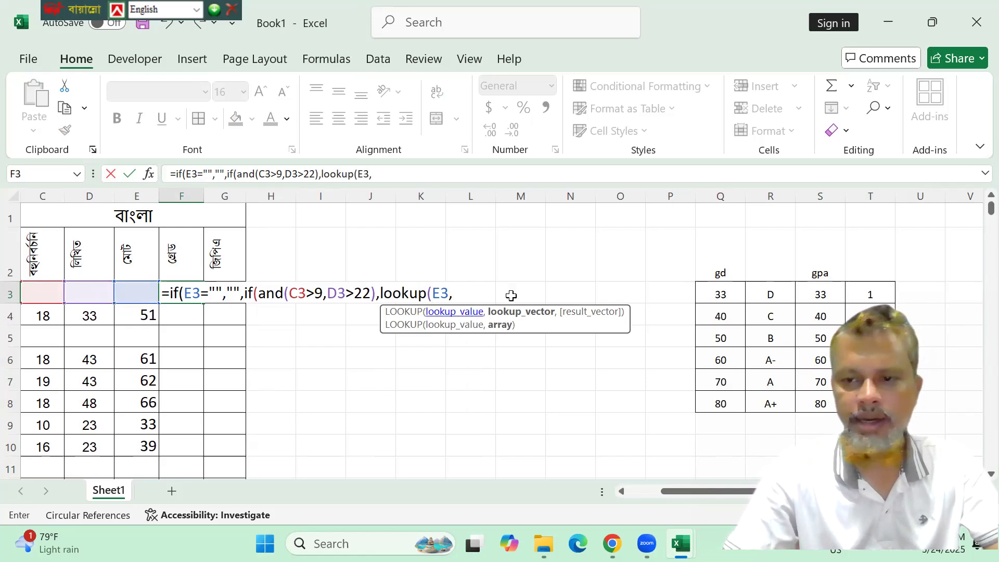
left_click_drag(718, 294, 760, 397)
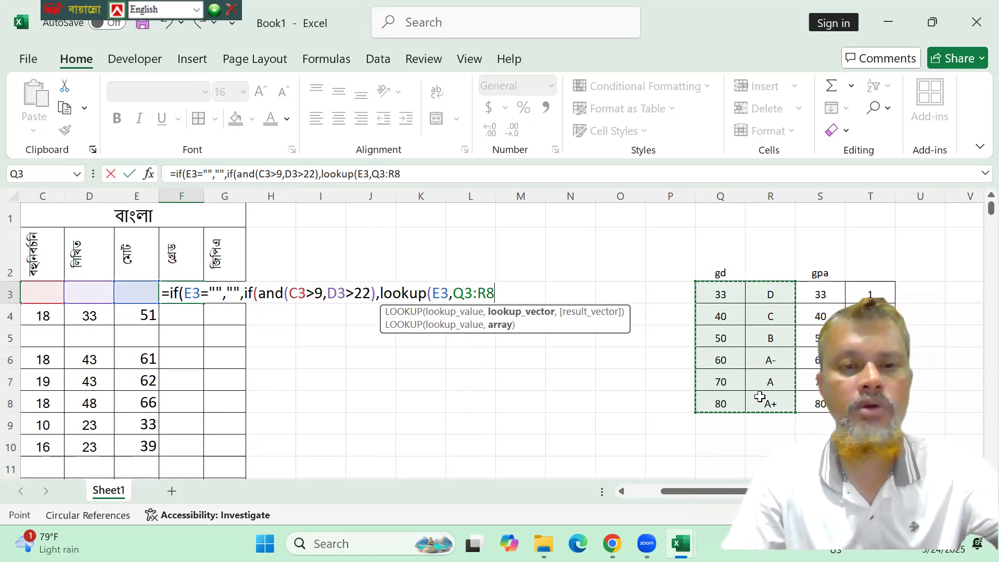
key("F4")
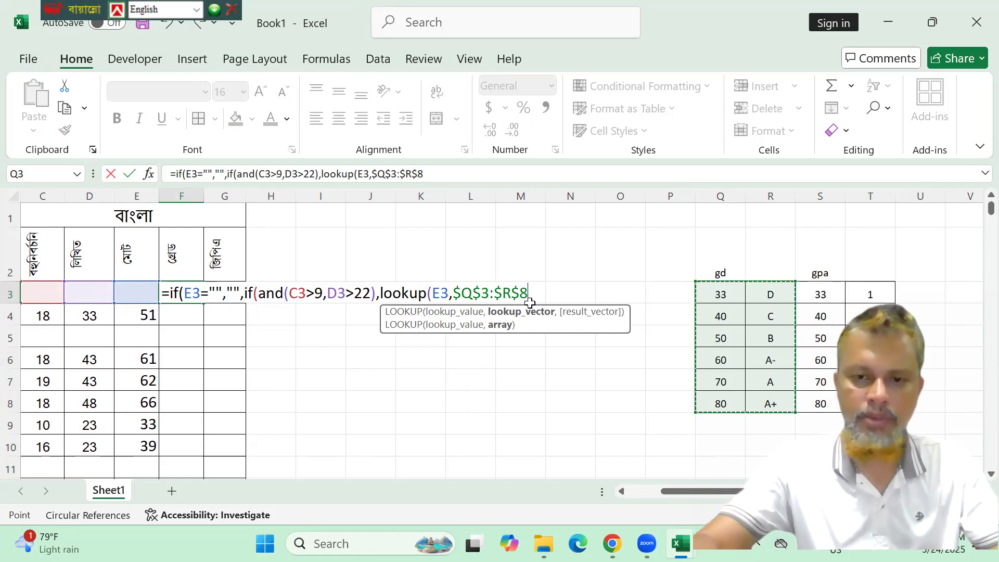
- Complete the F3 formula with "F" as the false value and fill it down the grade column
type("),\"F")
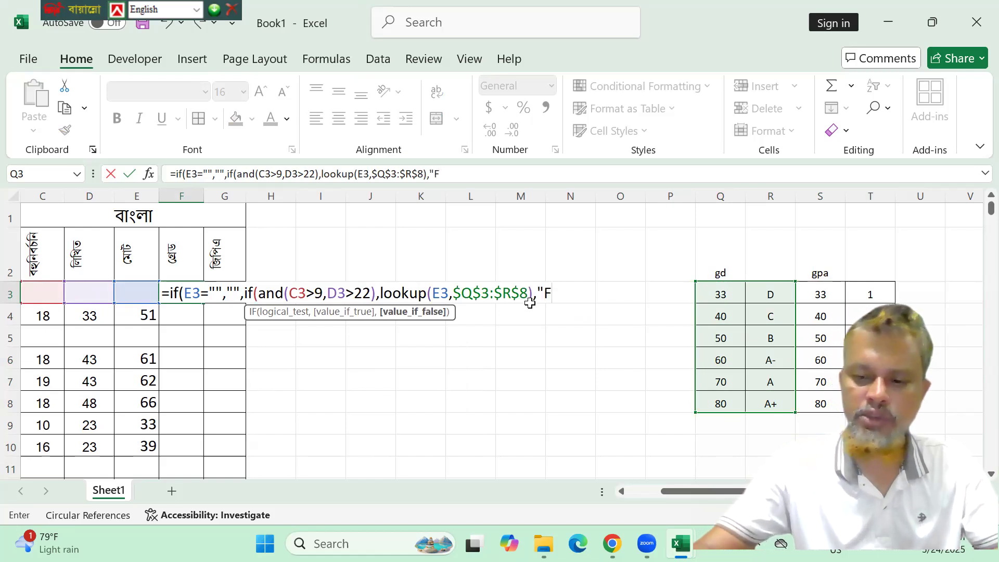
type("\")")
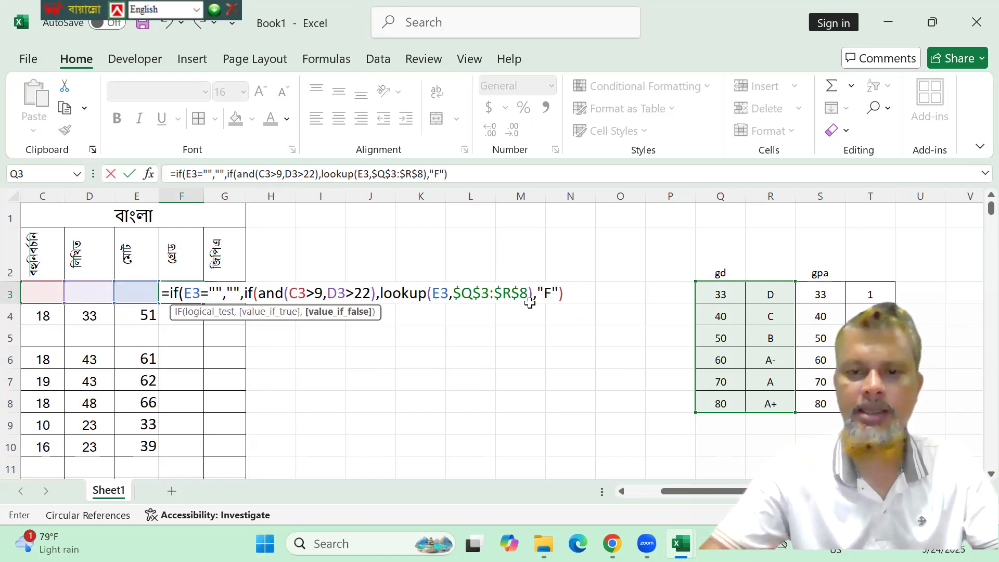
type(")")
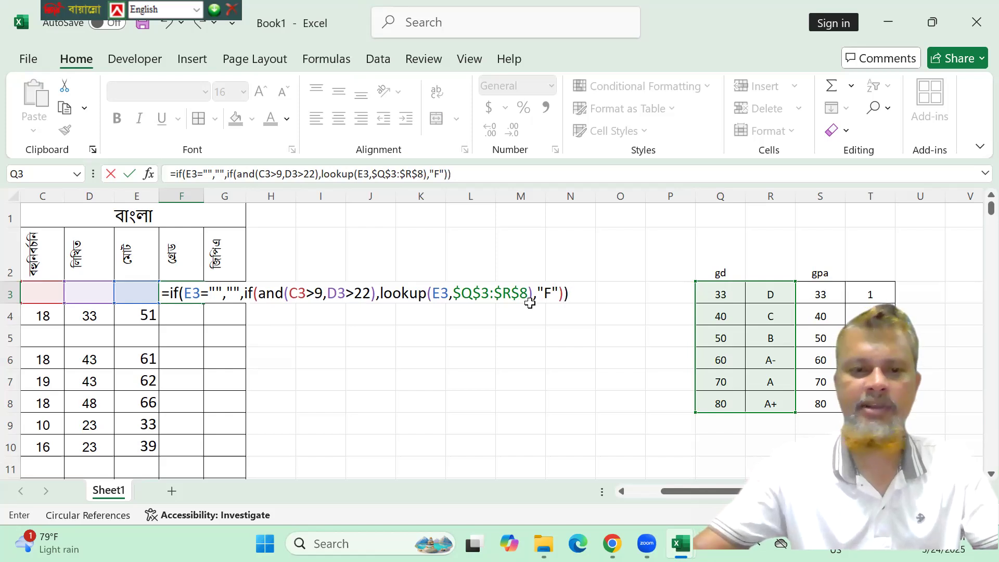
key("Return")
left_click(189, 289)
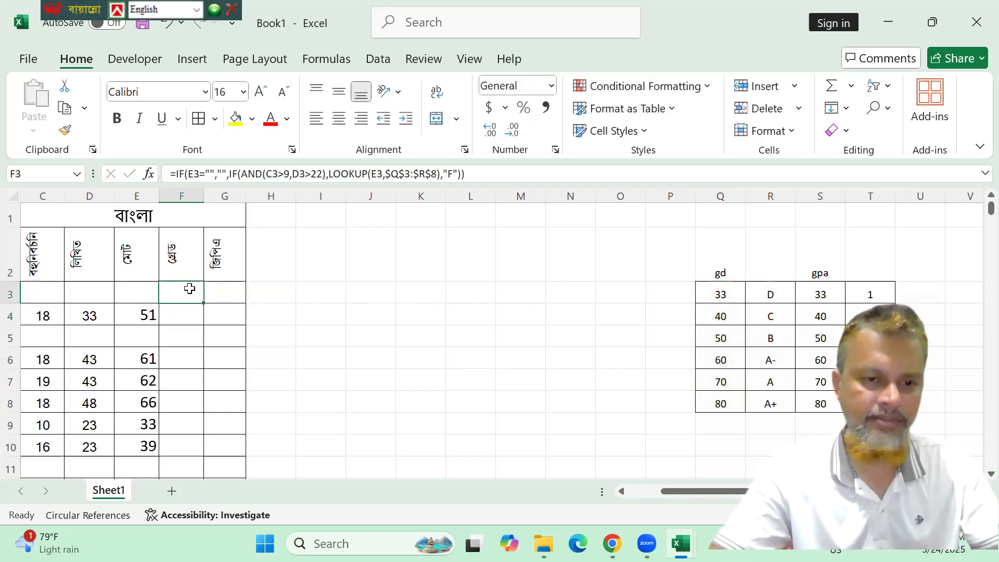
double_click(203, 302)
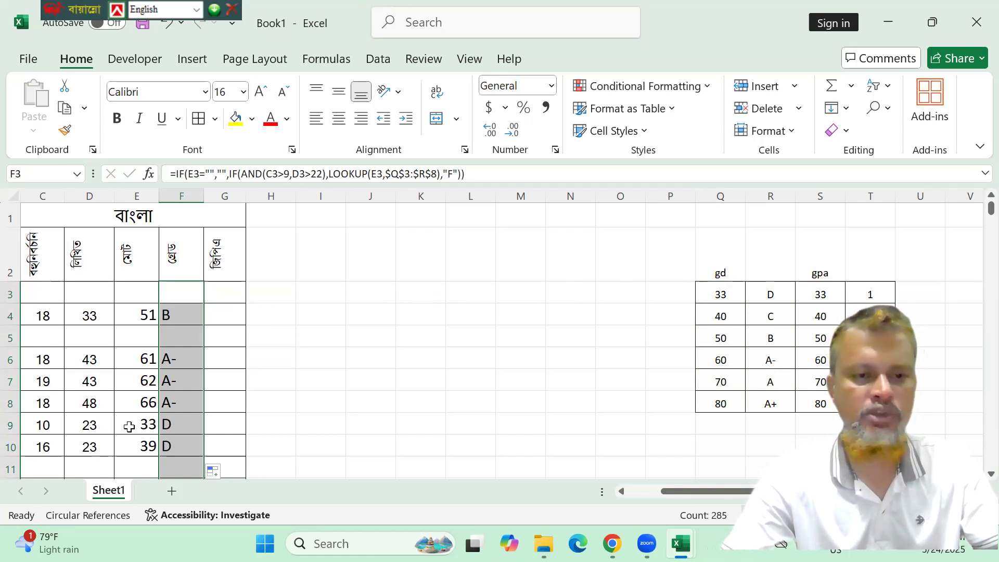
- Start the GPA formula in G3 by reusing the F3 formula up to its lookup value: =IF(E3="","",IF(AND(C3>9,D3>22),LOOKUP(E3
left_click(224, 289)
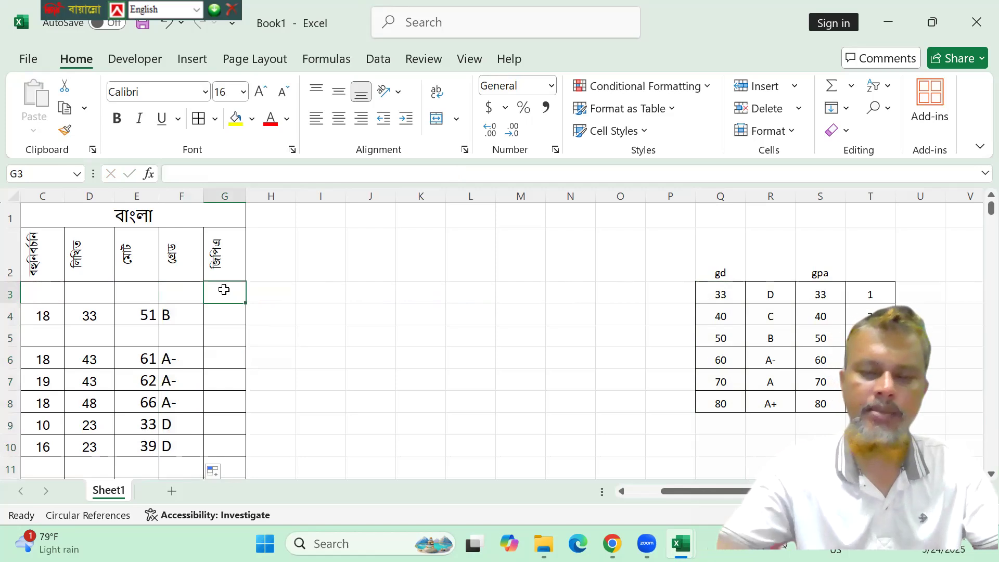
left_click(174, 293)
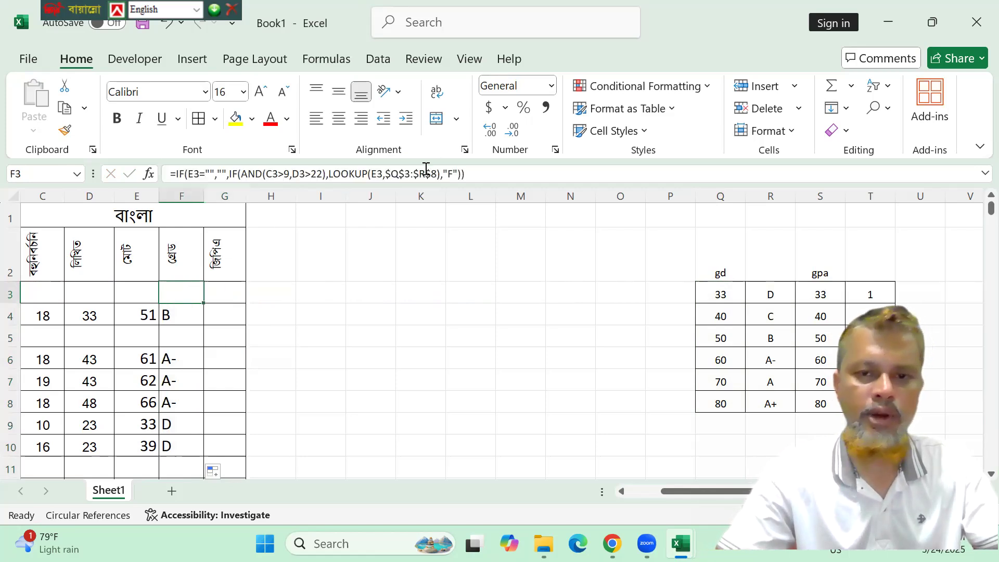
double_click(367, 174)
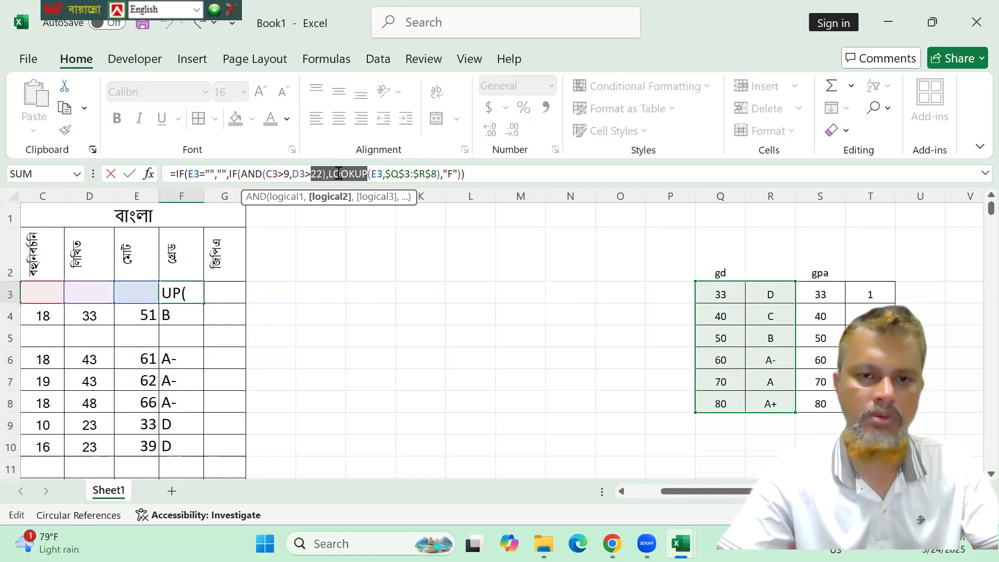
left_click_drag(384, 175, 177, 173)
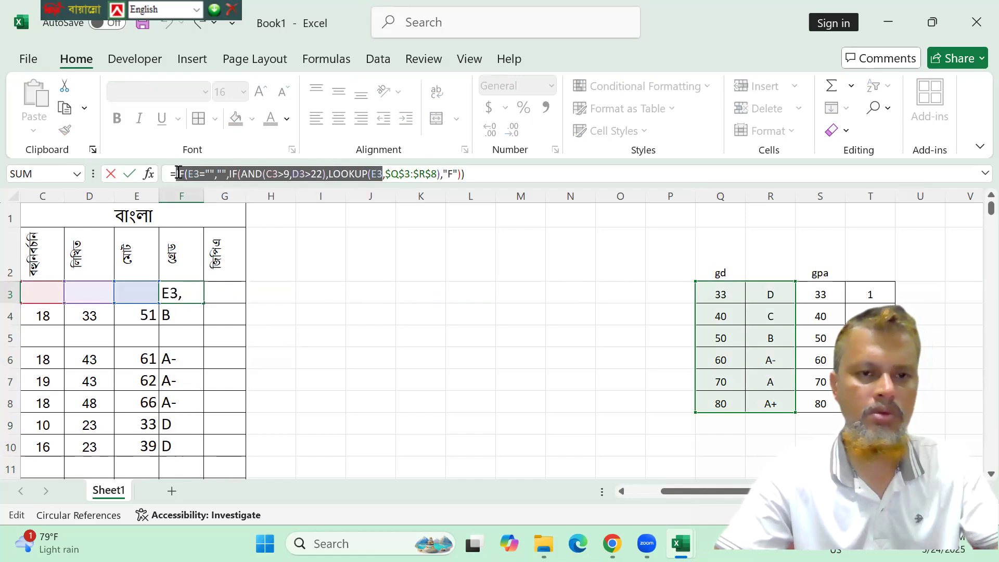
key("ctrl+c")
key("Escape")
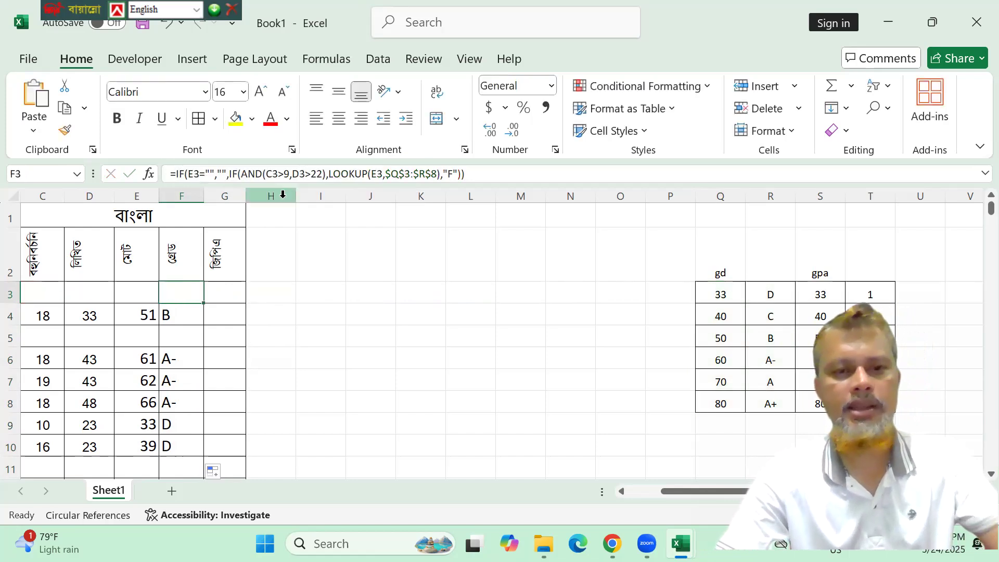
left_click(221, 278)
left_click(224, 291)
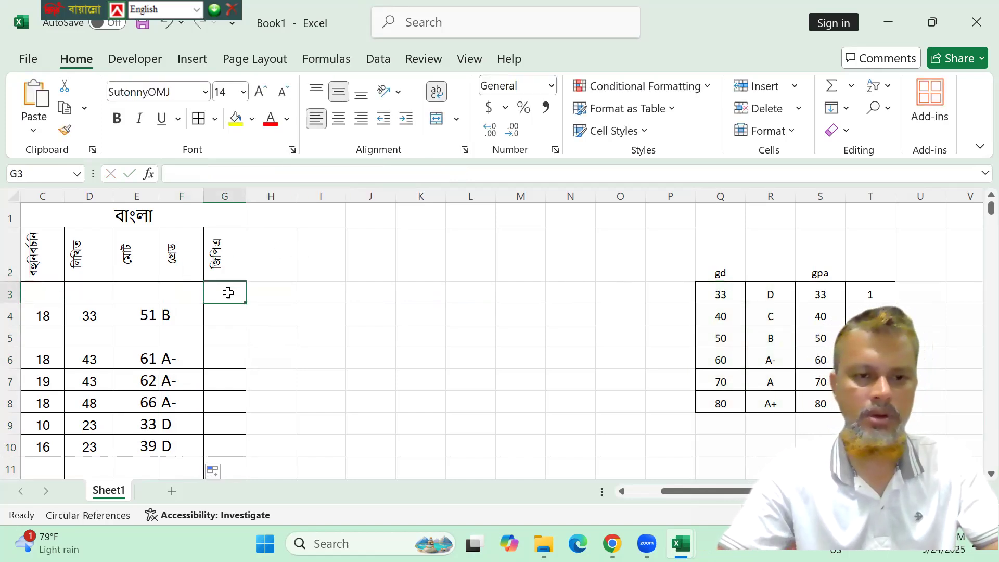
type("=")
key("ctrl+v")
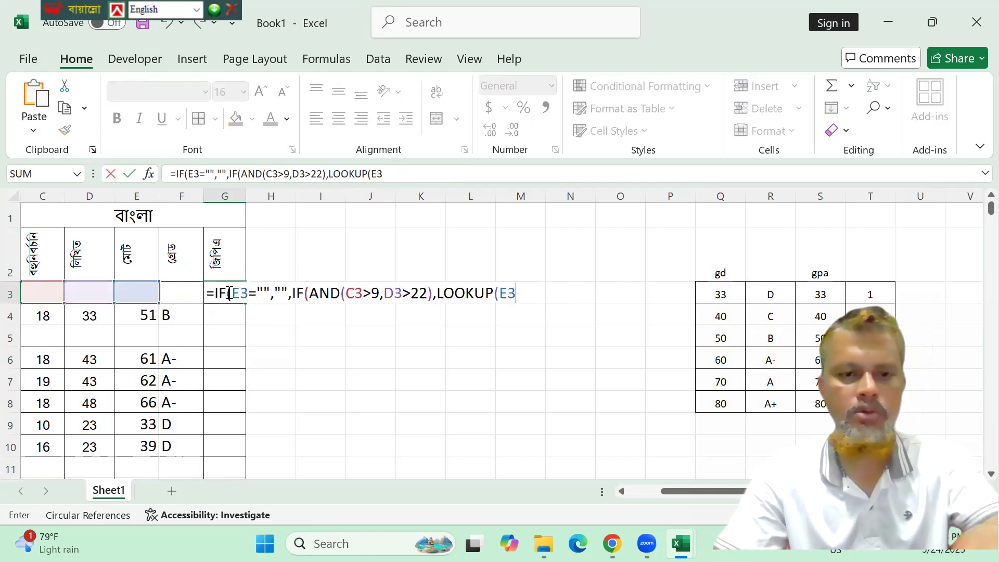
- Complete the G3 formula with the absolute lookup range $S$3:$T$8 and 0 as the false value
type(",")
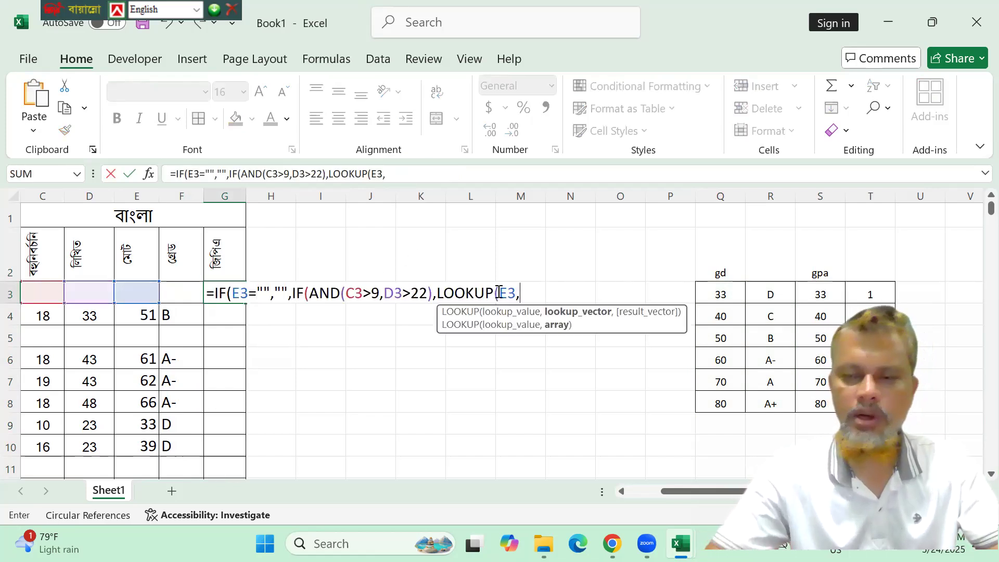
left_click_drag(820, 298, 870, 404)
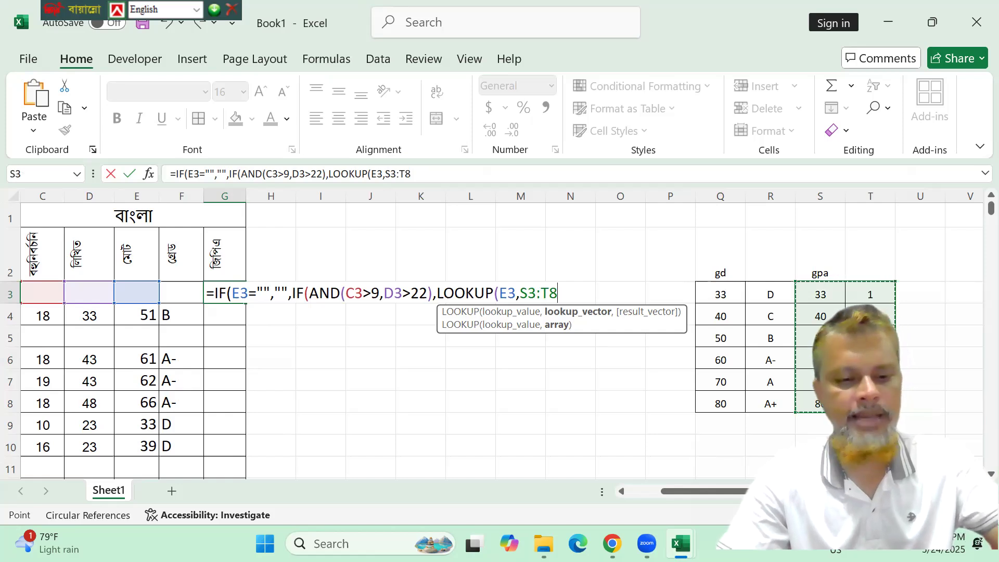
key("F4")
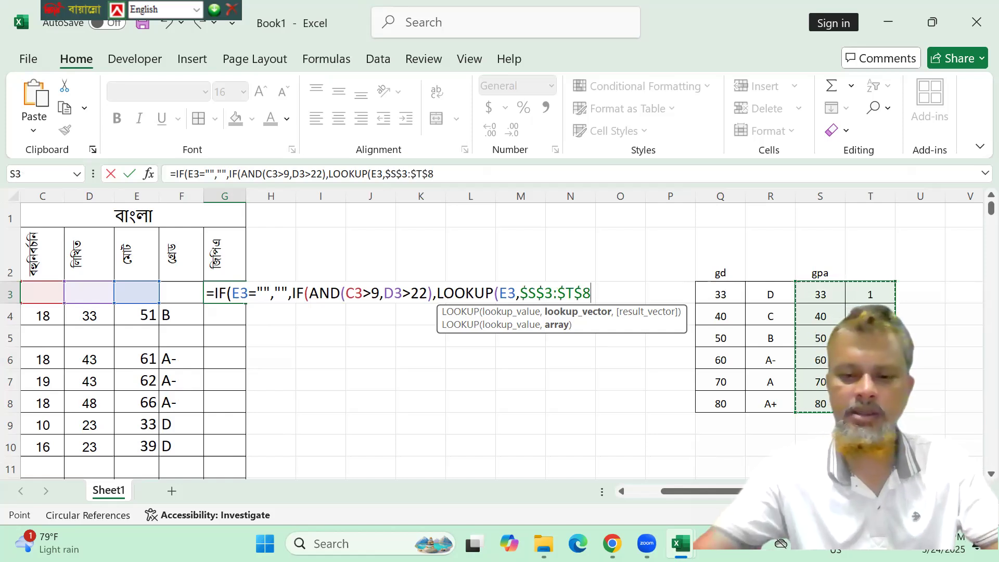
type("),")
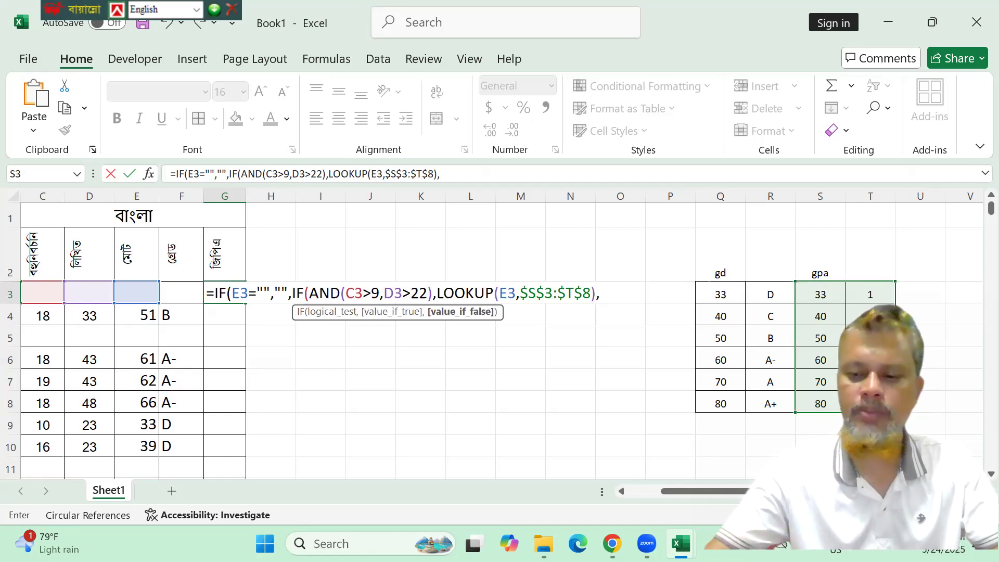
type("0))")
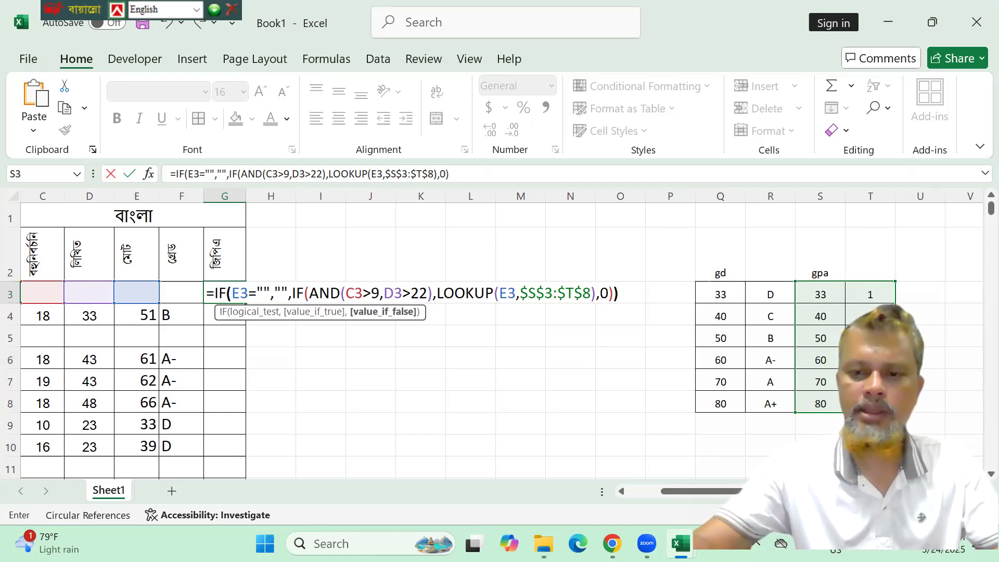
key("Return")
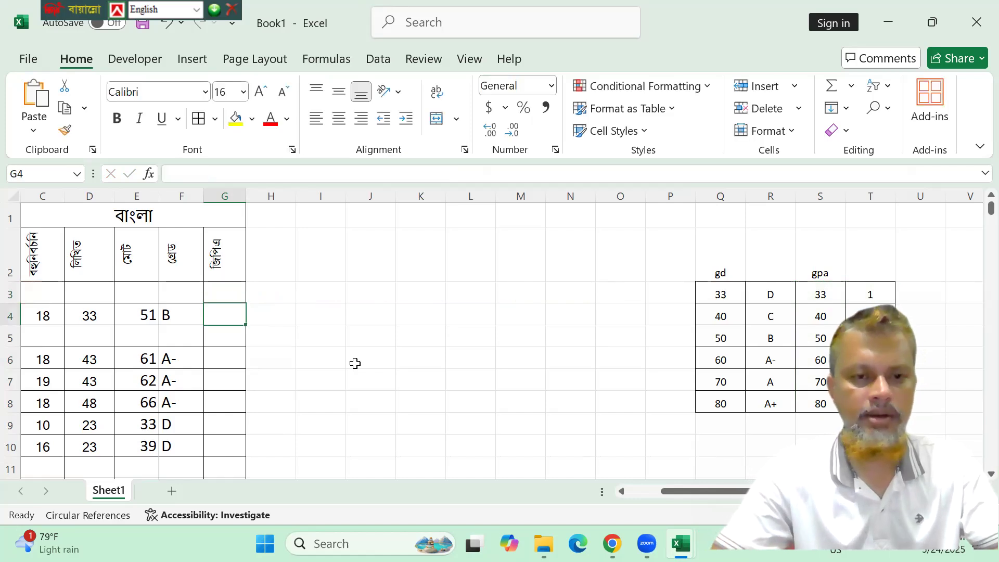
- Fill the G3 formula down the GPA column and check the filled rows
left_click(233, 295)
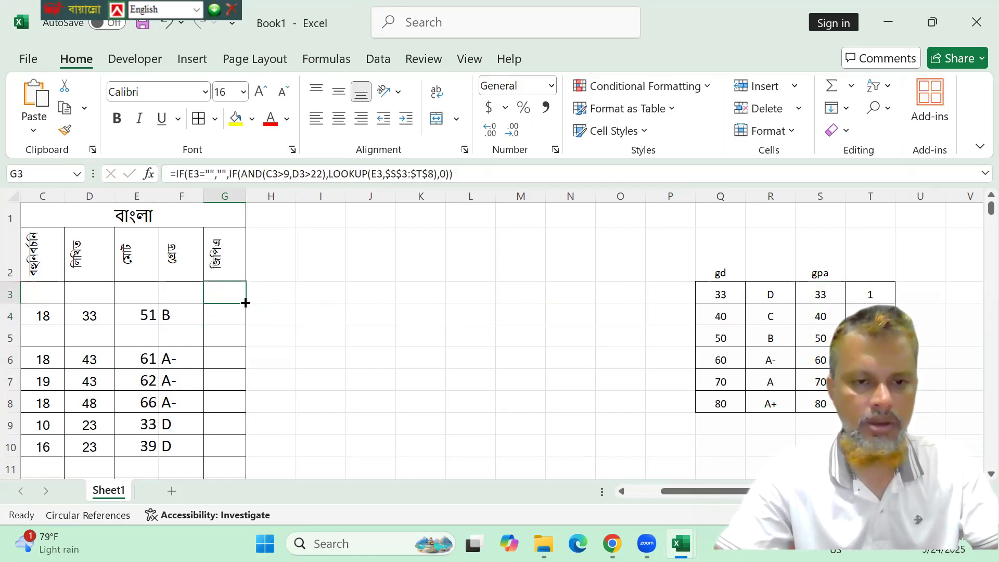
double_click(245, 303)
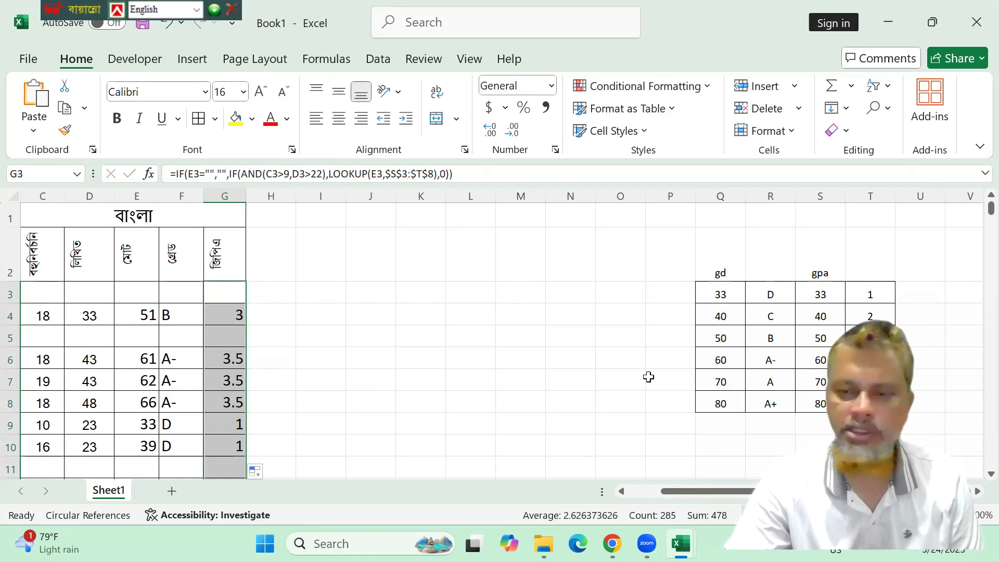
scroll(224, 328, "down", 10)
scroll(224, 328, "up", 10)
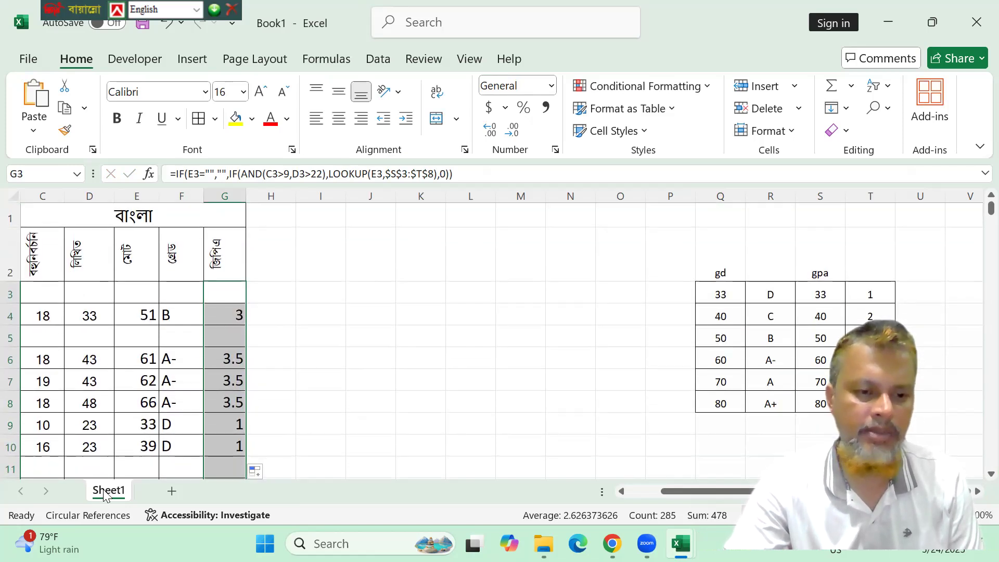
- Rename the worksheet Sheet1 as bangla
double_click(106, 492)
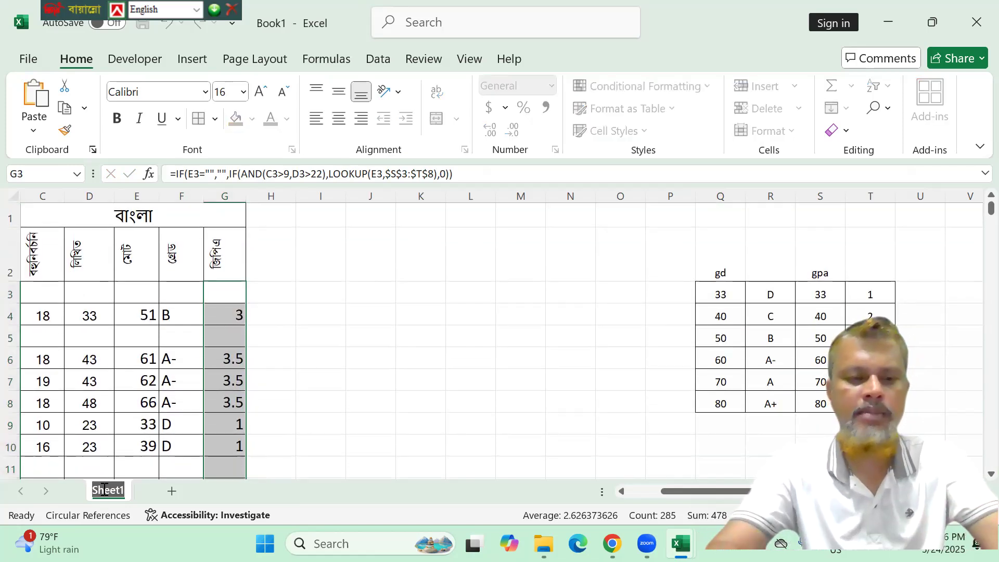
type("f")
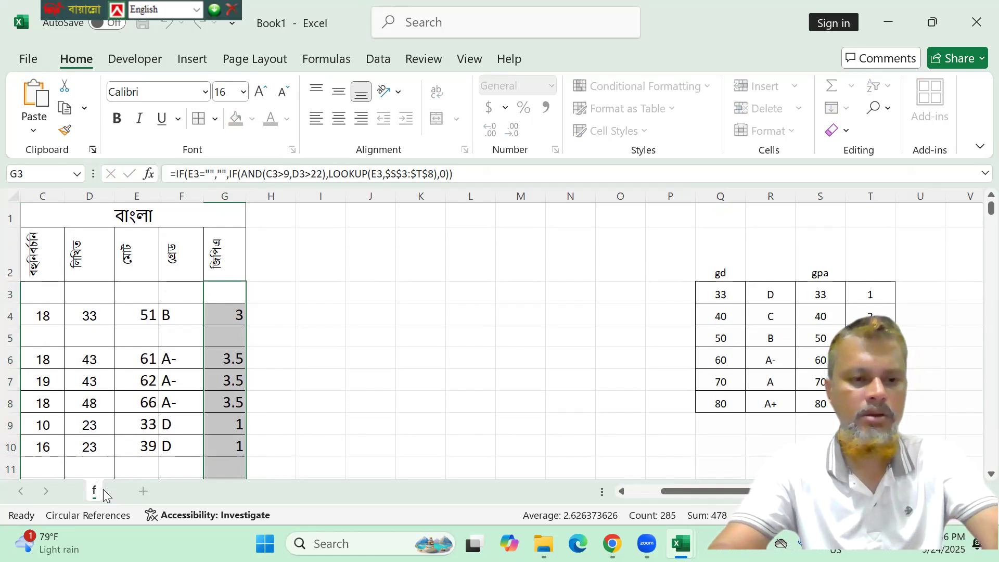
key("BackSpace")
type("bangla")
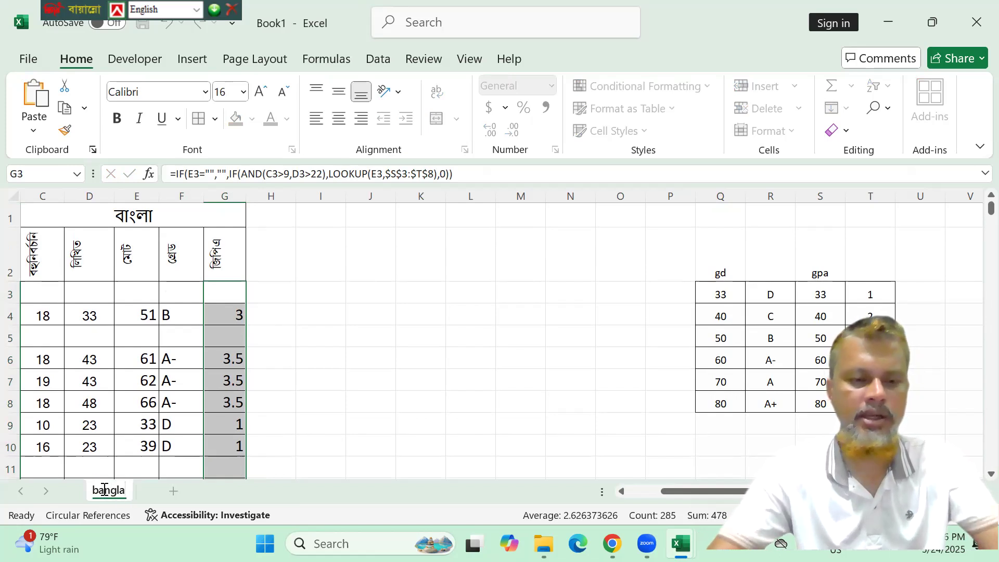
left_click(181, 467)
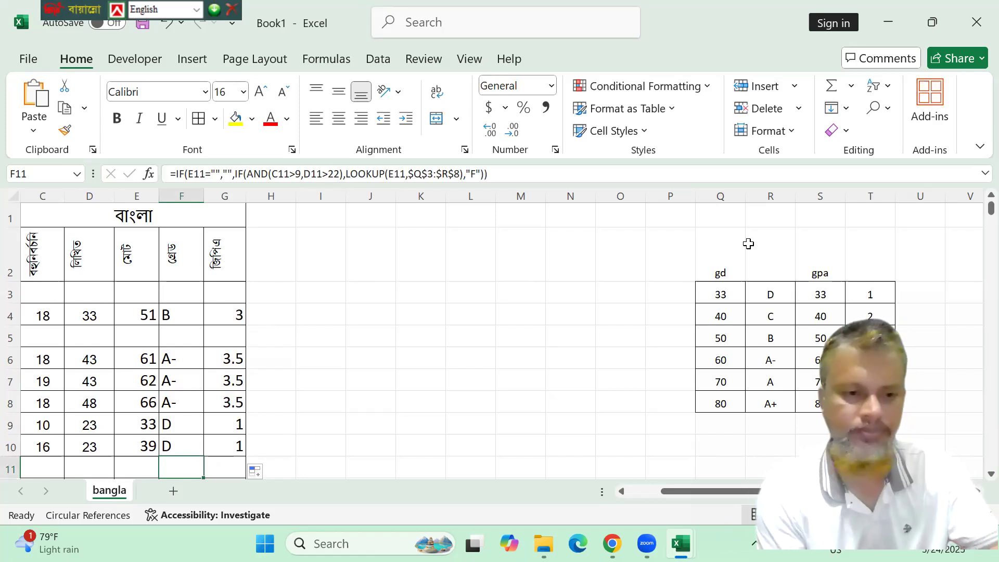
- Create a copy of the bangla sheet at the end of the workbook
right_click(111, 497)
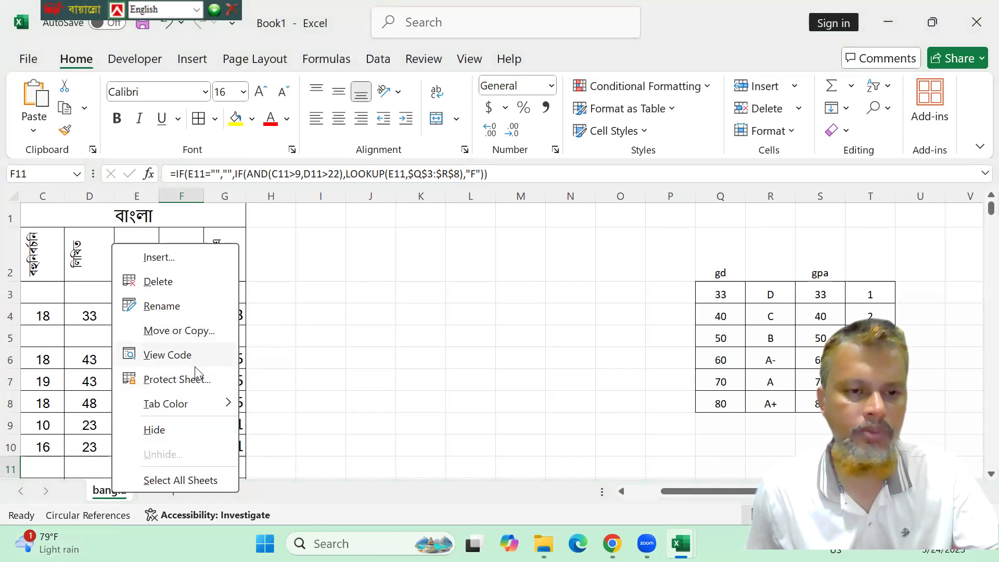
left_click(202, 331)
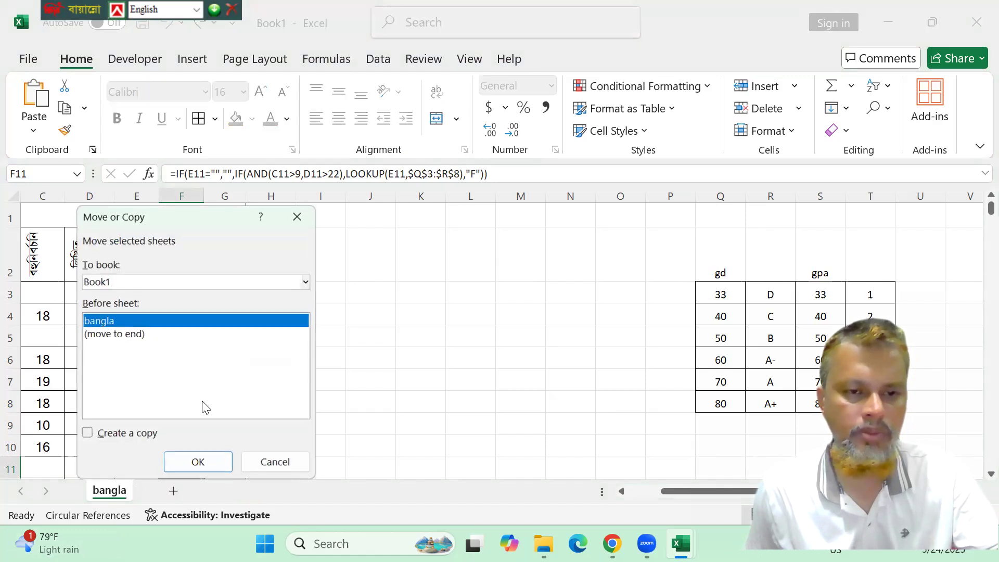
left_click(136, 335)
left_click(114, 435)
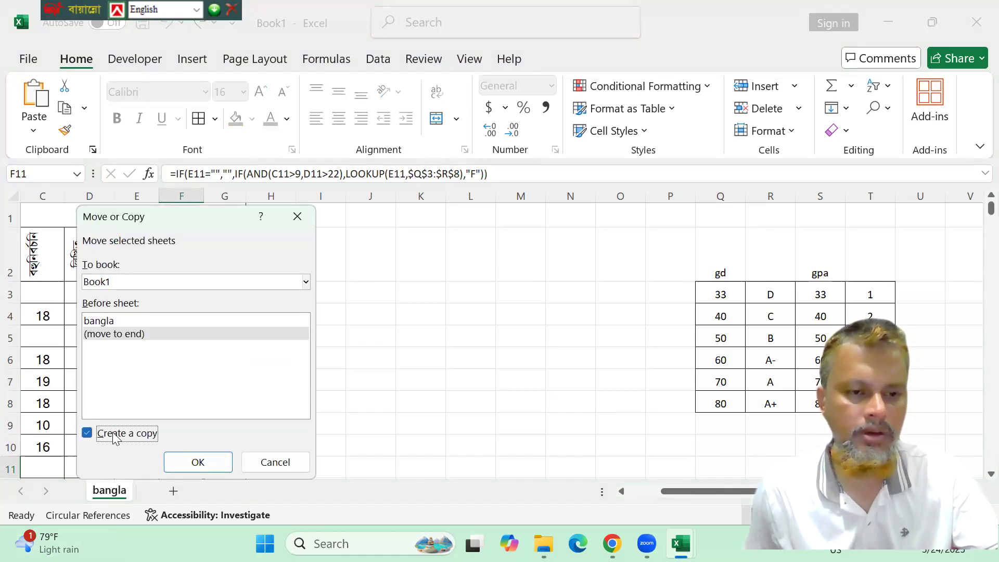
left_click(214, 465)
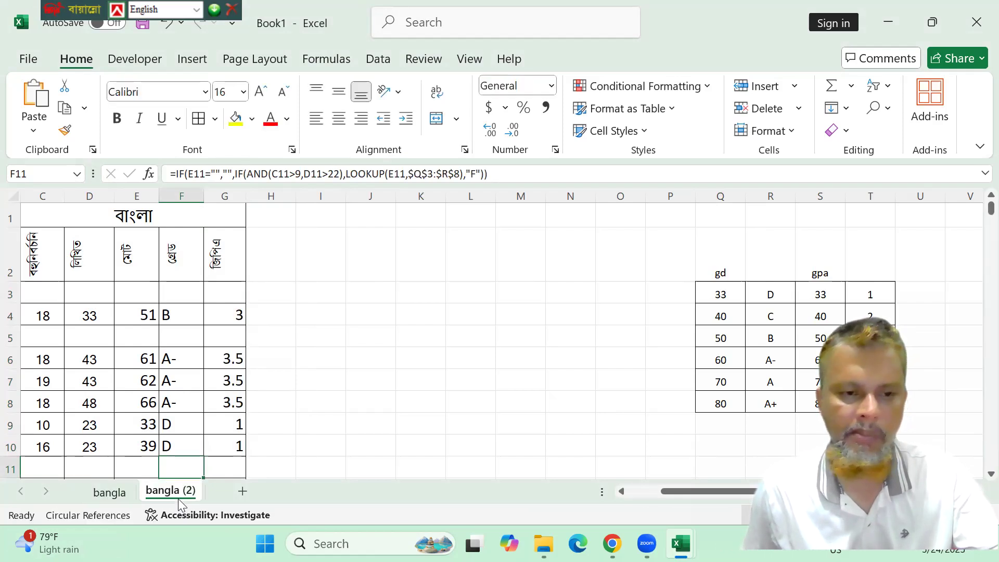
- Rename the copied bangla sheet as eng
double_click(172, 490)
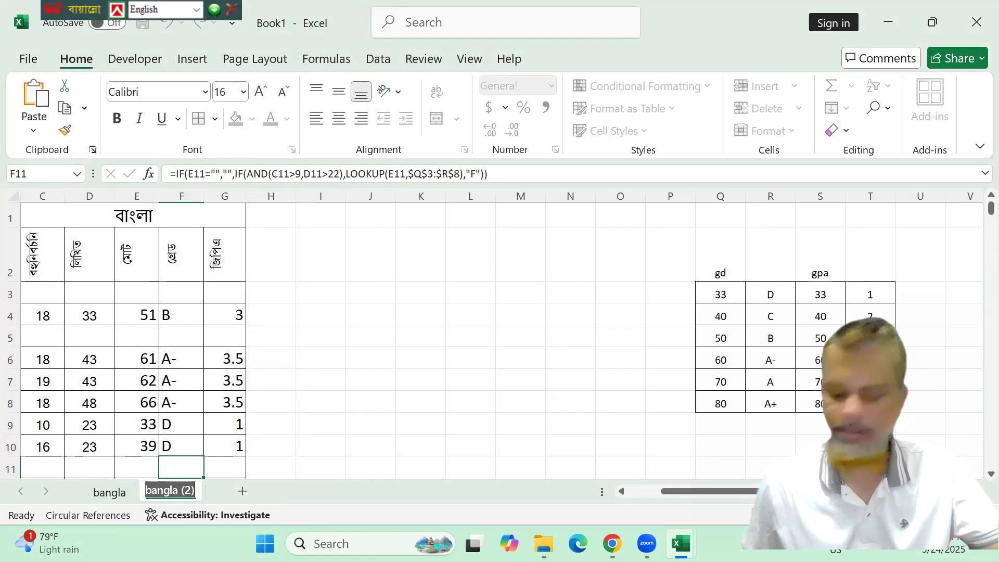
type("eng")
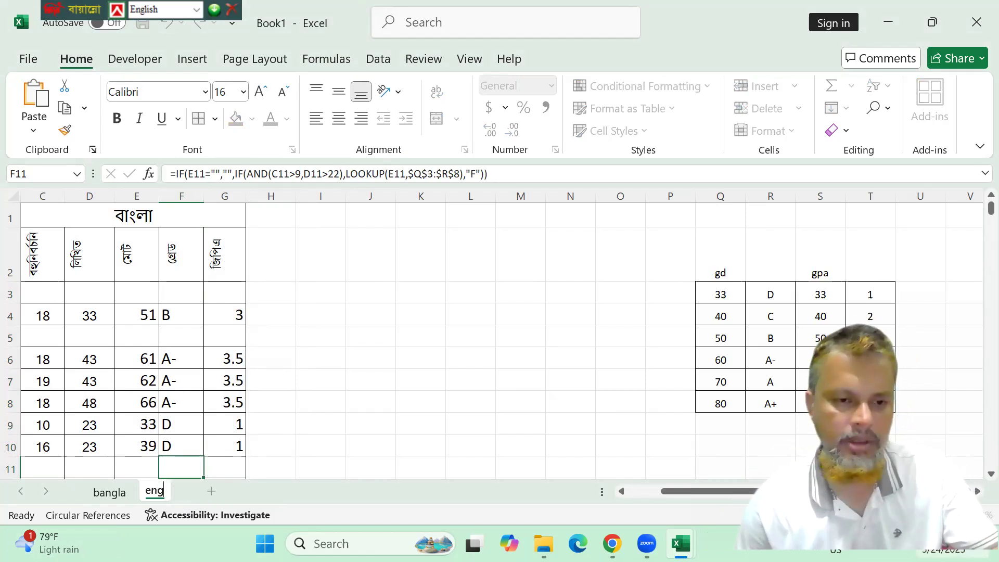
left_click(417, 343)
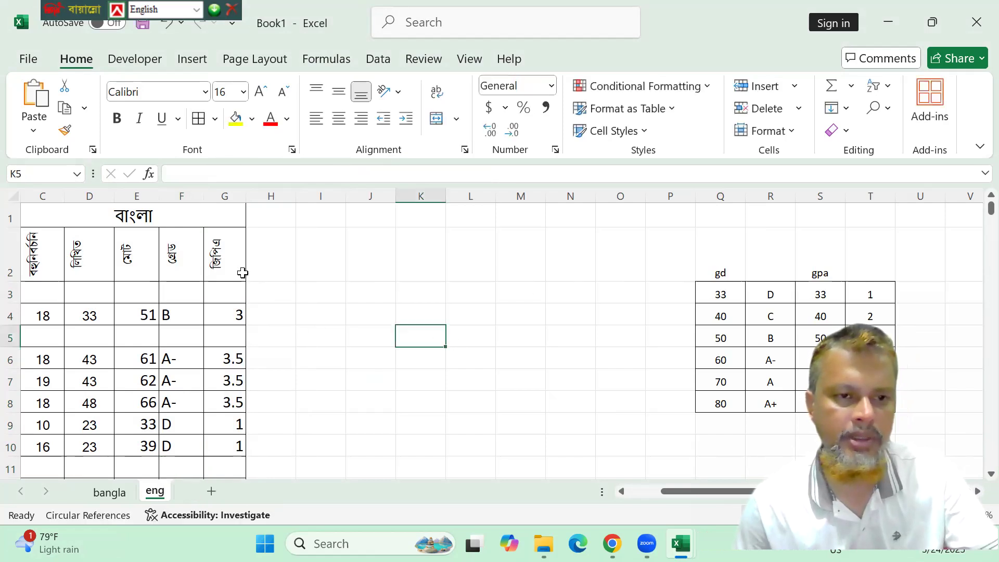
- Replace the merged subject heading in C1 of the eng sheet with ইংরেজি, using Unicode Bangla input
left_click(204, 225)
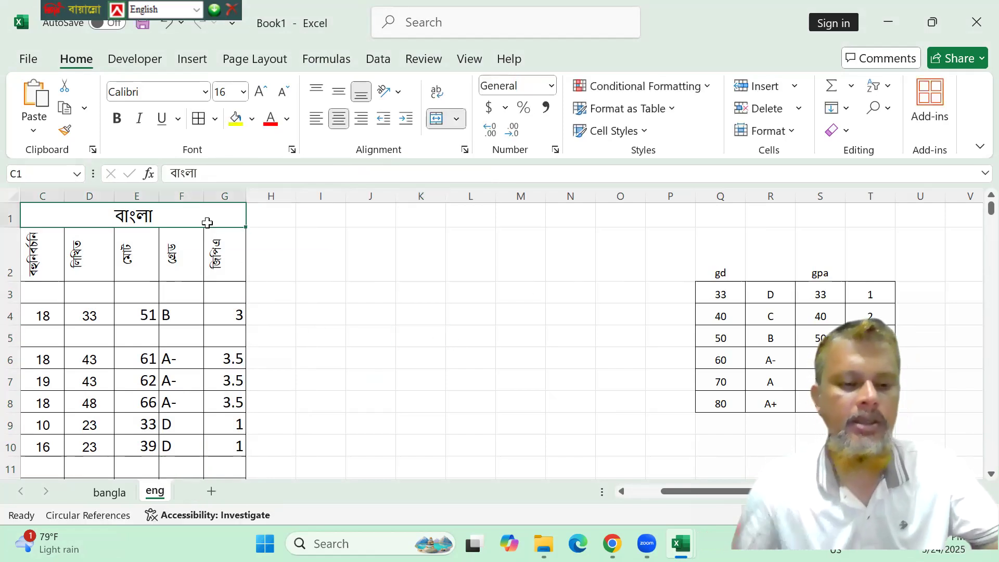
key("ctrl+alt+b")
key("BackSpace")
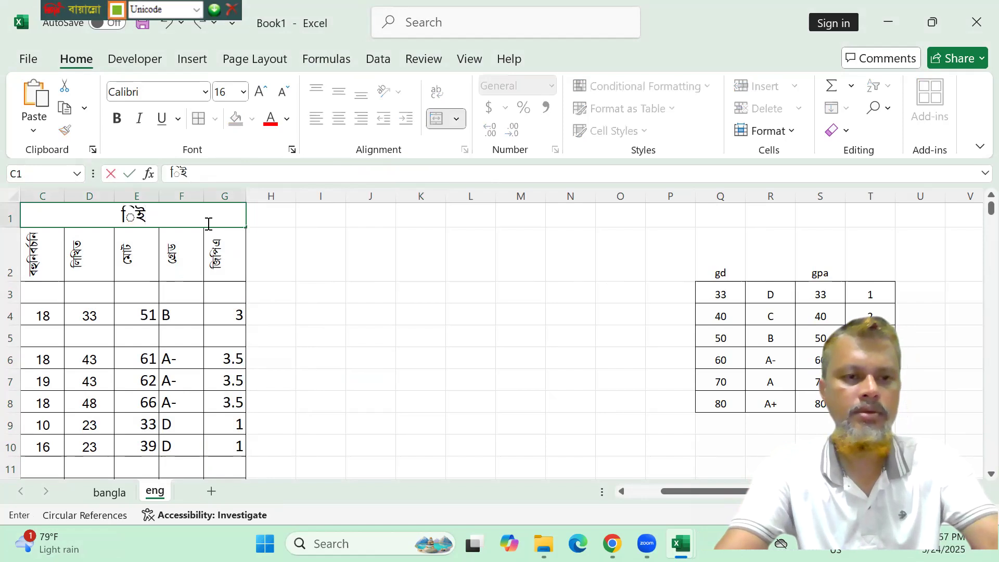
type("ইয়")
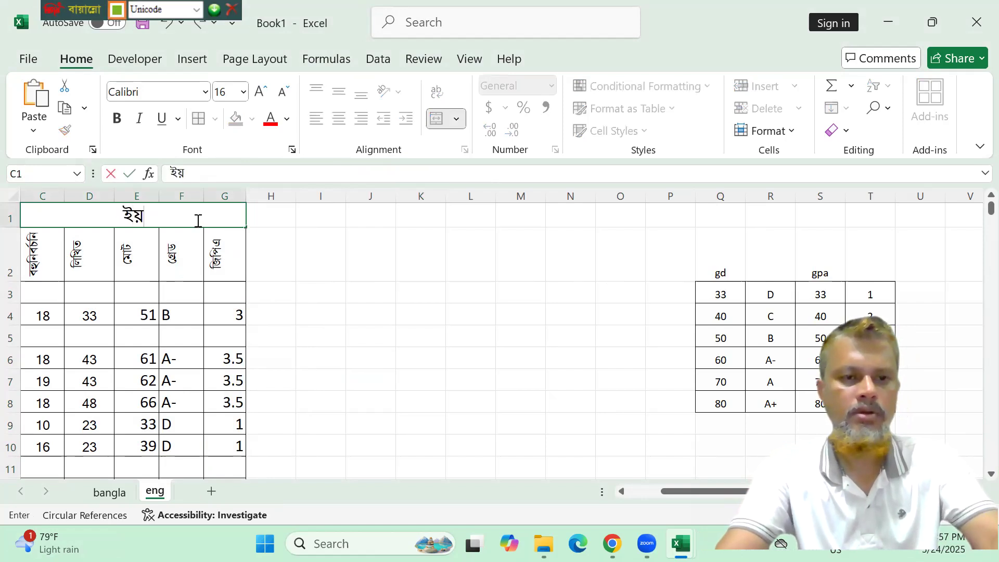
key("BackSpace")
type("ংেরজি")
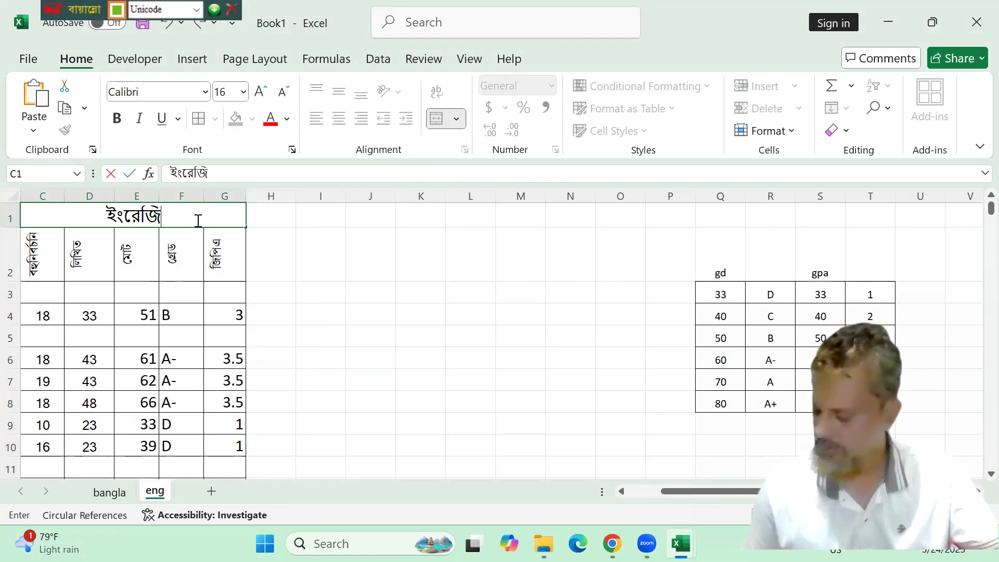
left_click(337, 382)
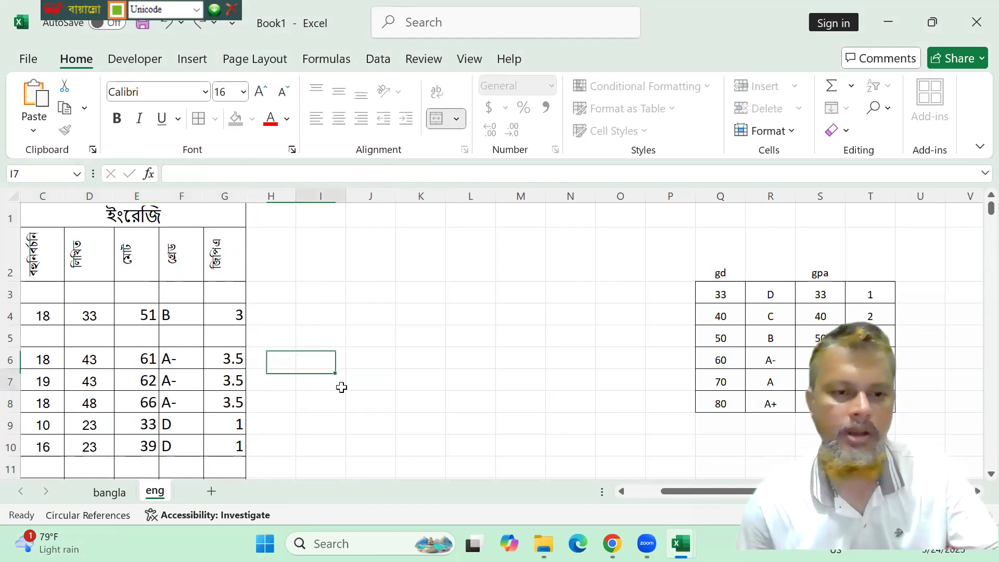
- Create a copy of the eng sheet at the end of the workbook
right_click(162, 493)
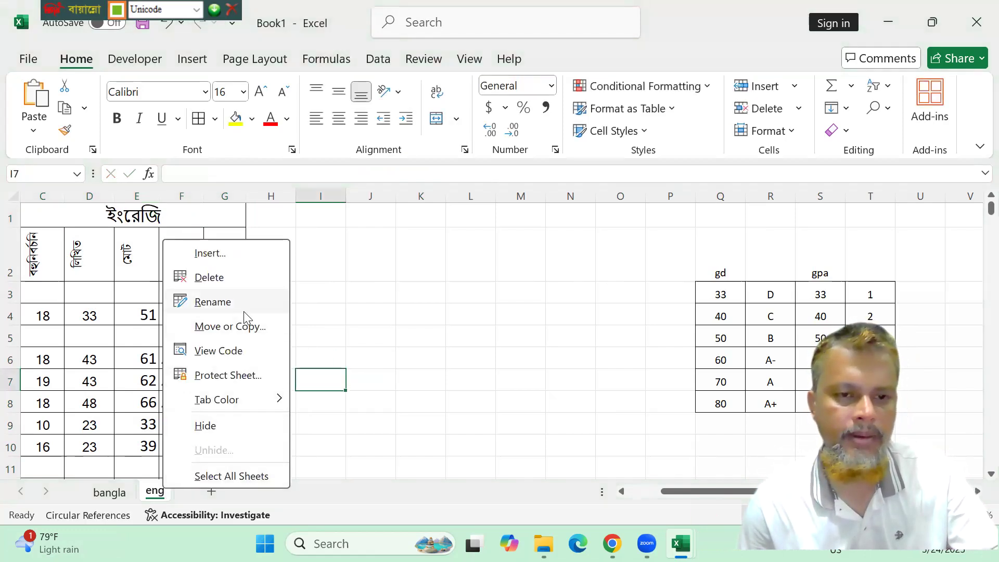
left_click(244, 326)
left_click(183, 345)
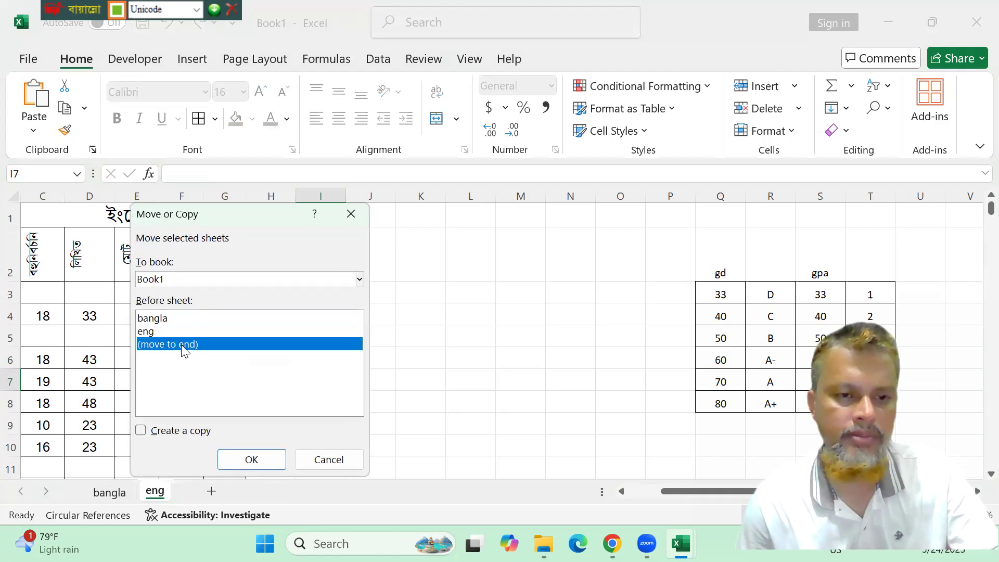
left_click(184, 431)
left_click(252, 458)
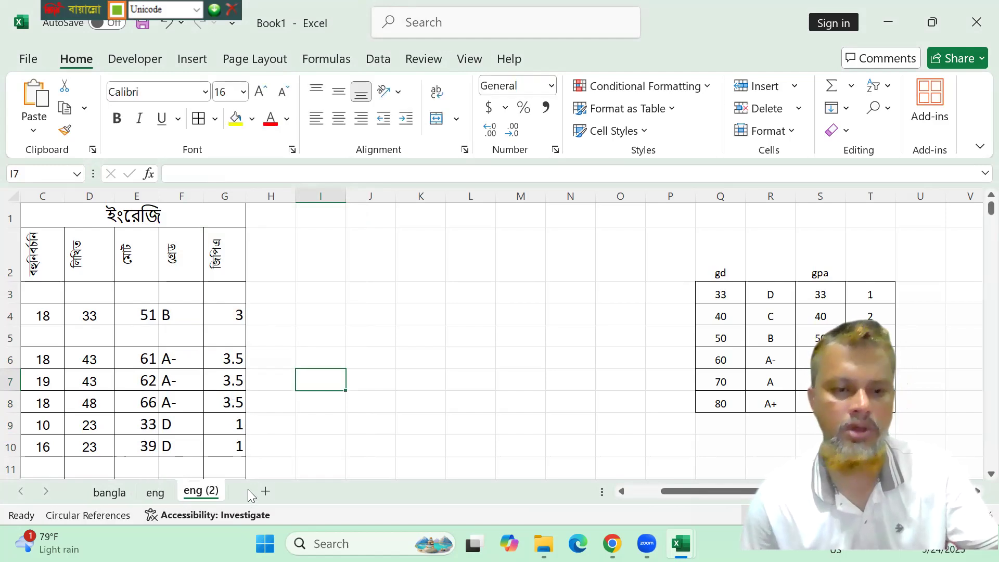
- Rename the copied eng sheet as socio, with the keyboard input switched to English
double_click(206, 489)
key("ctrl+alt+v")
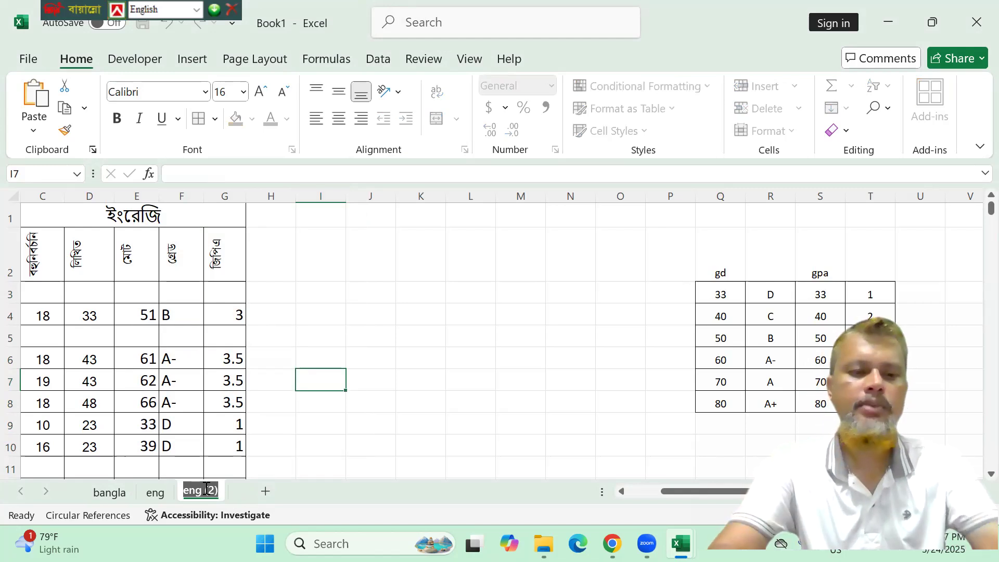
type("socio")
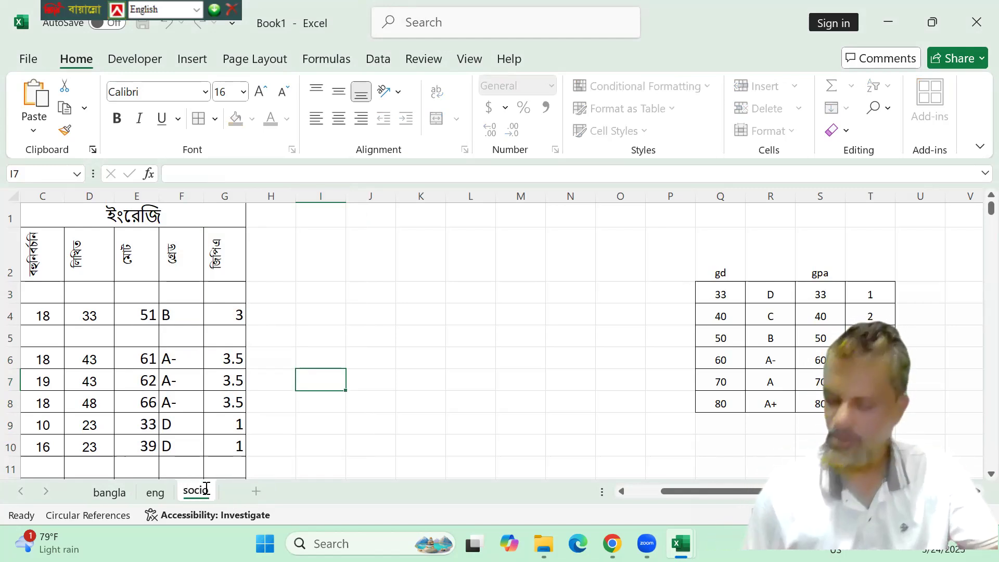
left_click(364, 424)
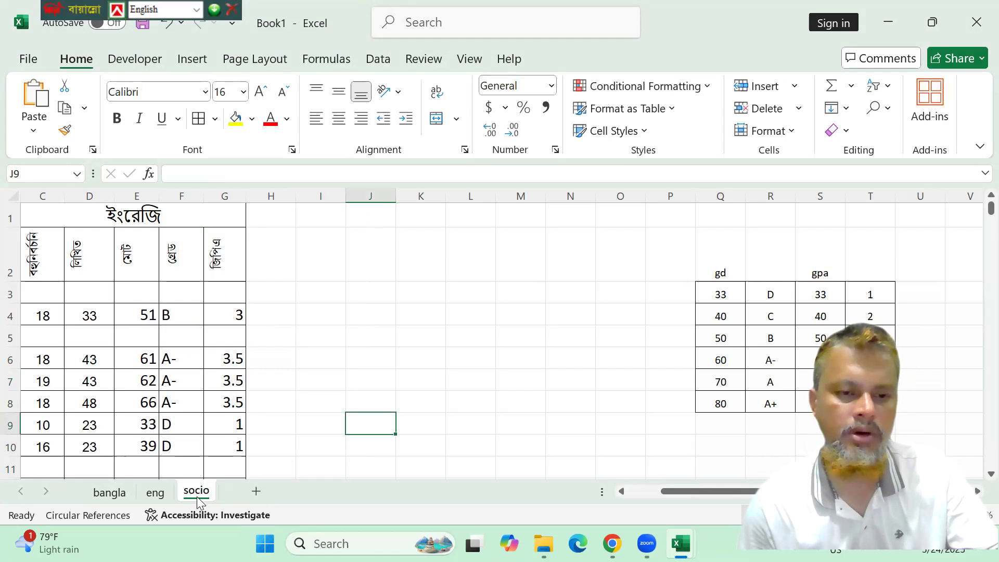
- Replace the merged subject heading in C1 of the socio sheet with সমাজবিজ্ঞান, using Unicode Bangla input
left_click(187, 218)
key("ctrl+alt+v")
type("সামা")
key("BackSpace")
key("BackSpace")
key("BackSpace")
key("BackSpace")
type("সমাজ")
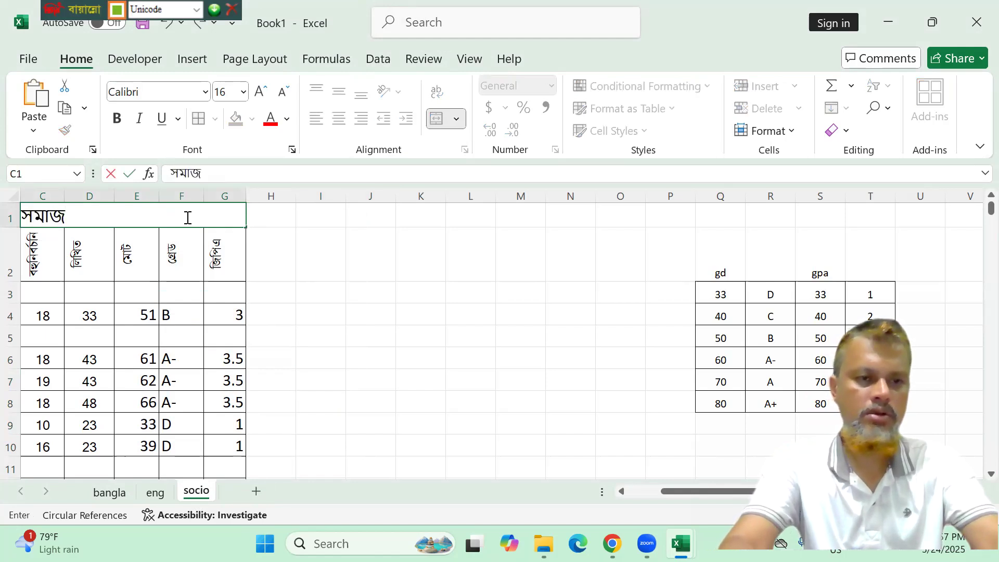
type("বিজ্ঞান")
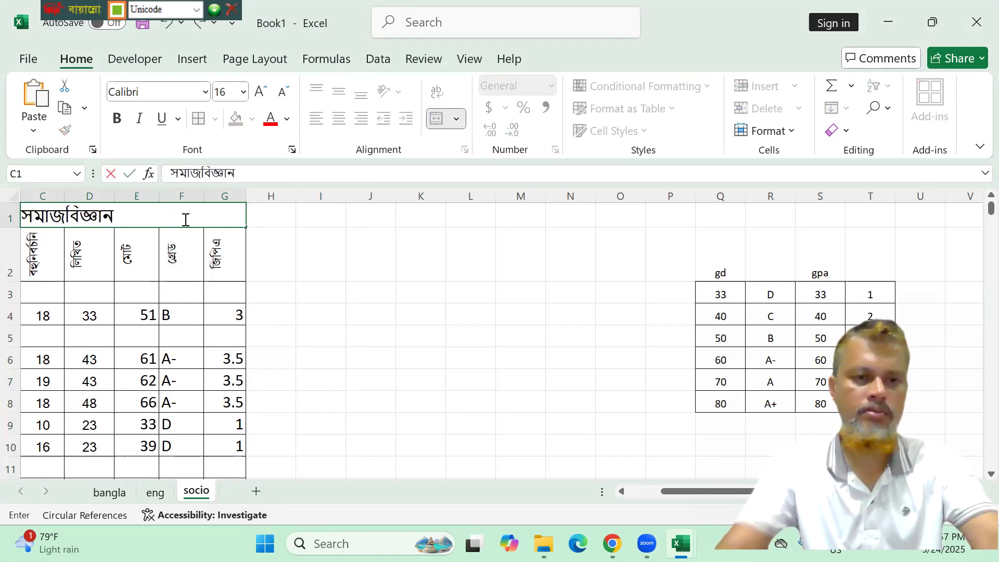
left_click(321, 254)
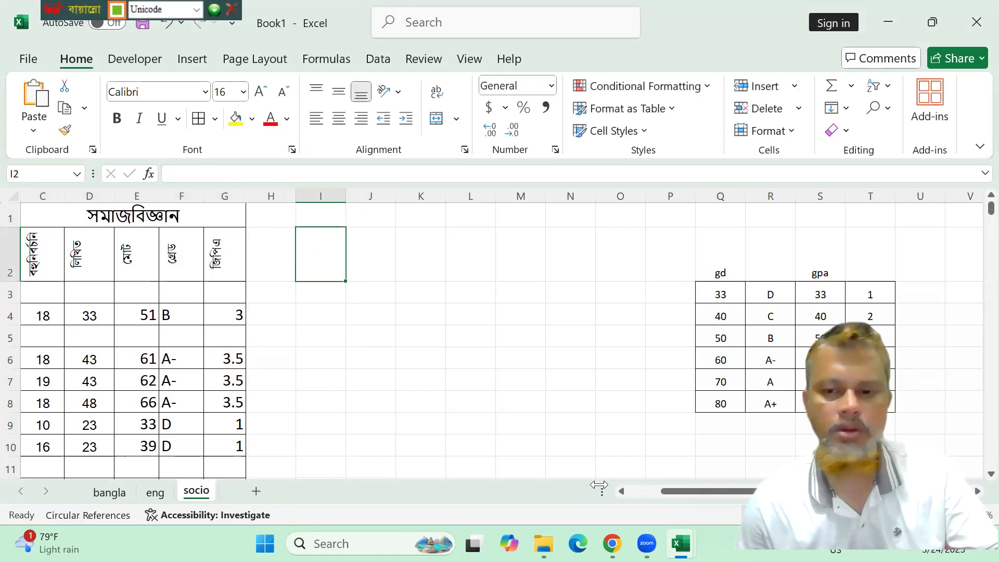
- Create a copy of the socio sheet at the end of the workbook
left_click(650, 492)
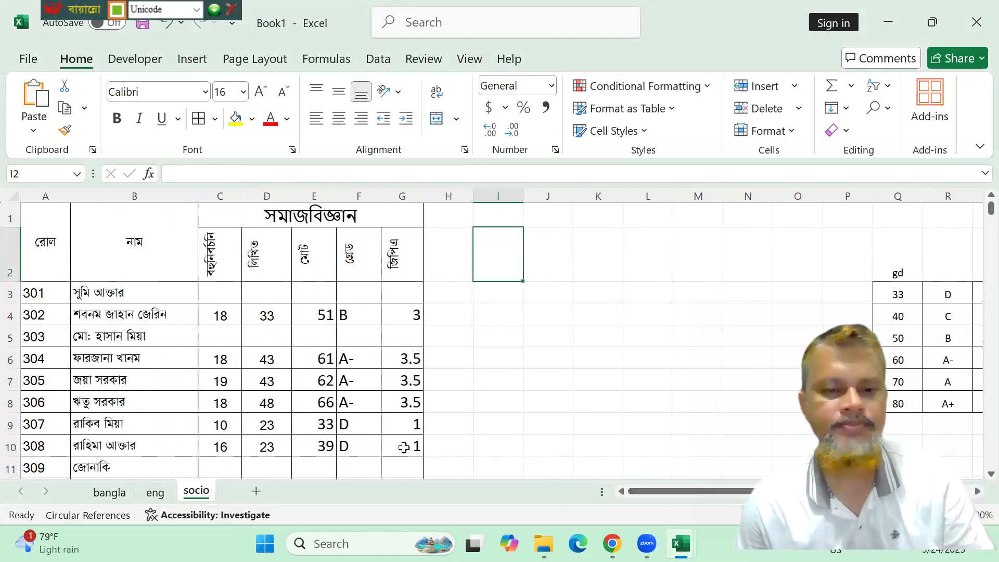
right_click(208, 497)
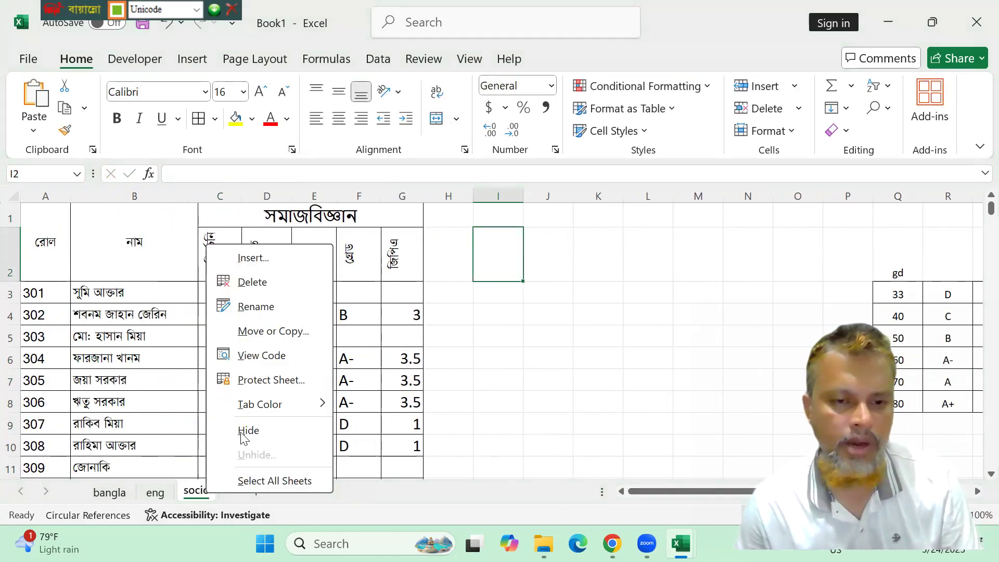
left_click(273, 331)
left_click(211, 368)
left_click(209, 439)
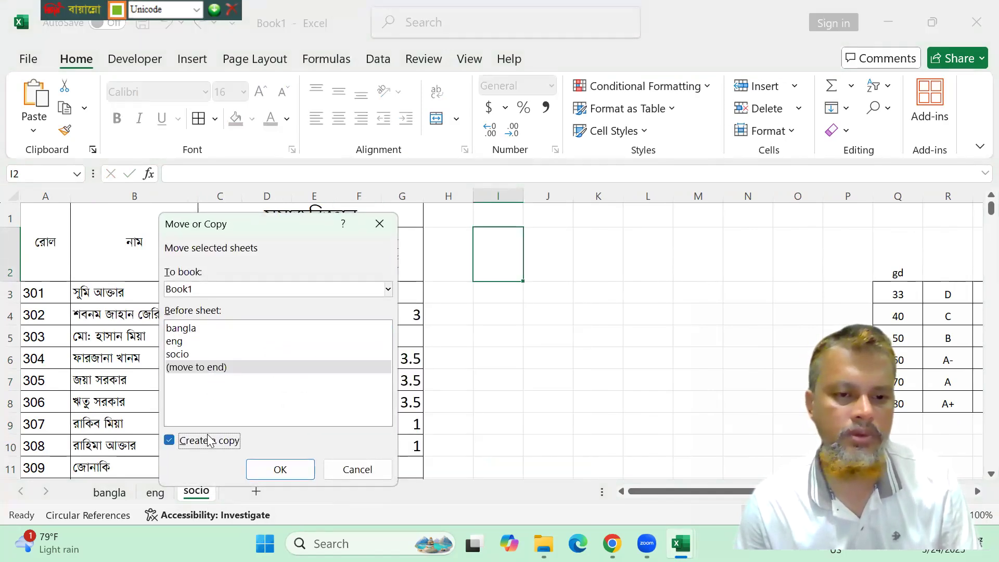
left_click(280, 469)
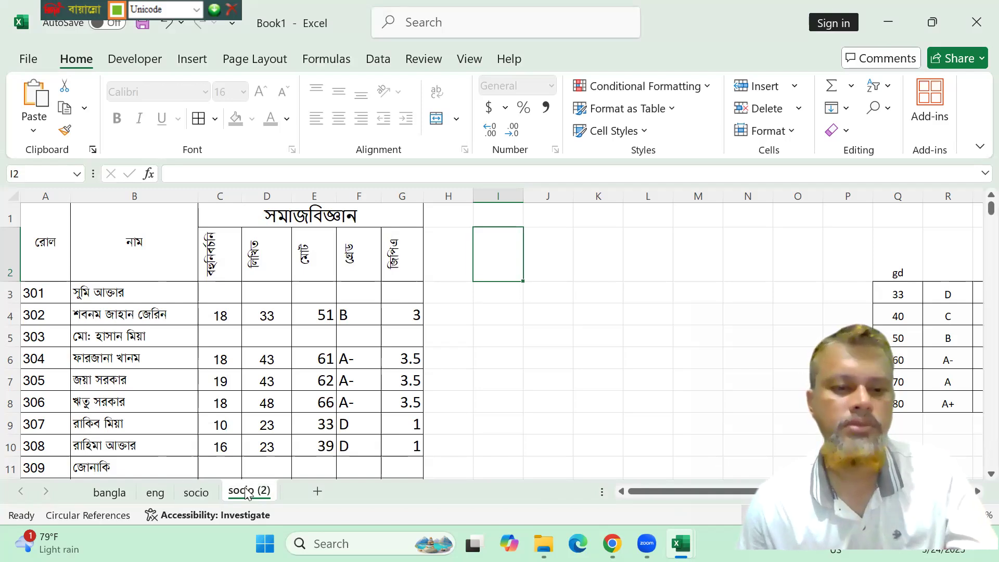
- Rename the copied socio sheet as civics, using English input
key("ctrl+alt+b")
type("cu")
key("BackSpace")
type("ivics")
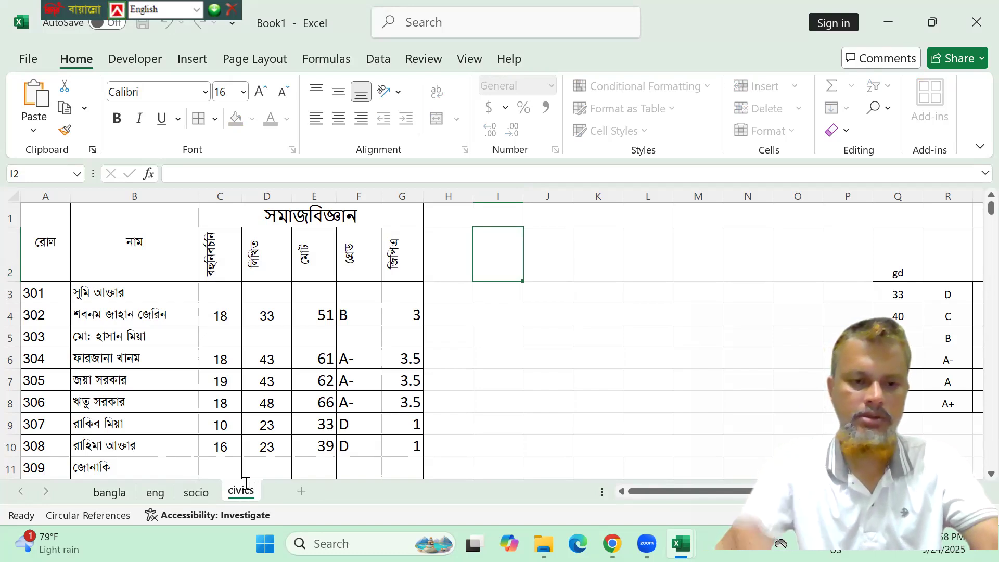
left_click(356, 421)
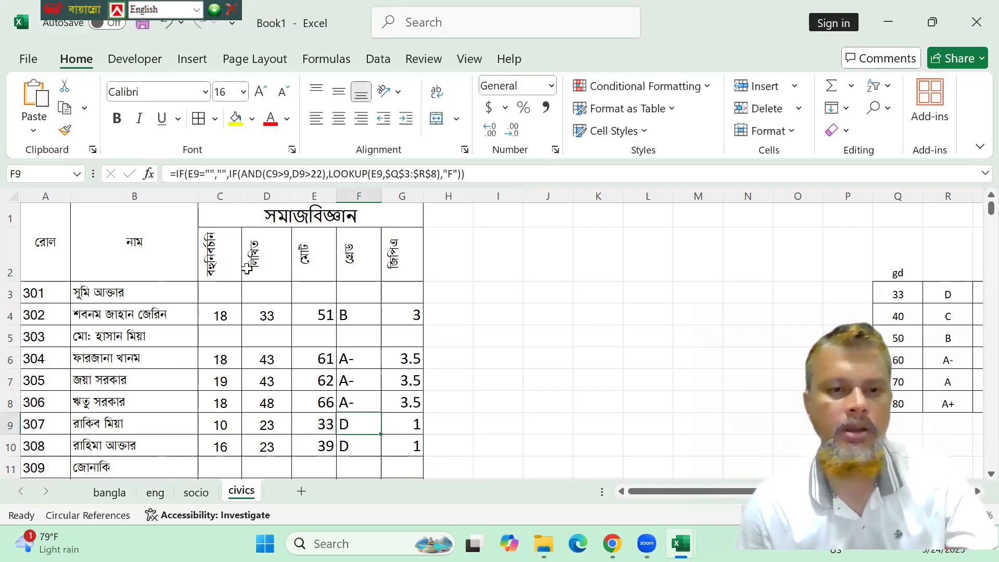
- Replace the merged subject heading in C1 of the civics sheet with পৌরনীতি, using Unicode Bangla input
double_click(300, 222)
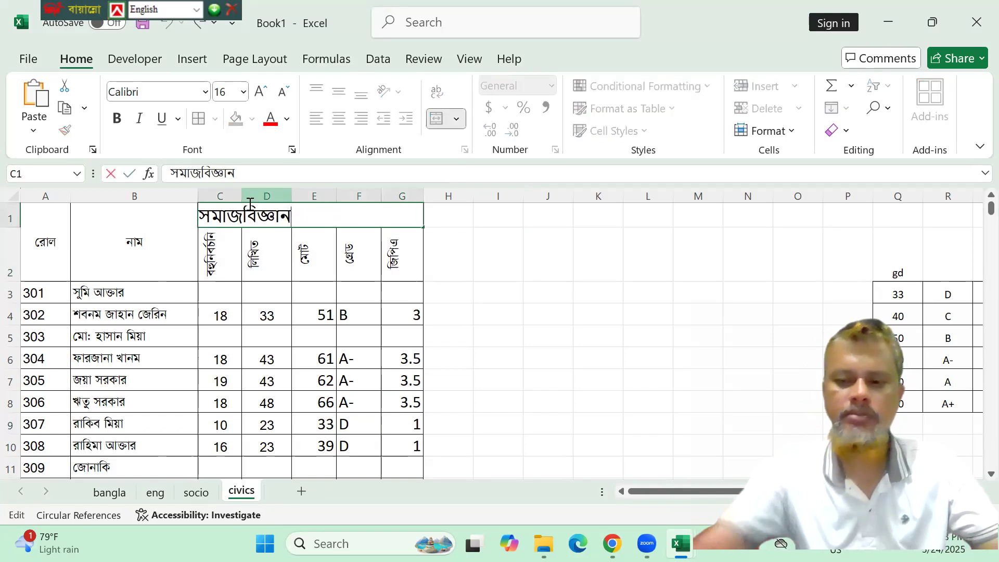
key("BackSpace")
key("BackSpace")
key("BackSpace")
key("BackSpace")
key("BackSpace")
key("BackSpace")
key("BackSpace")
key("BackSpace")
key("BackSpace")
key("BackSpace")
key("BackSpace")
key("ctrl+alt+b")
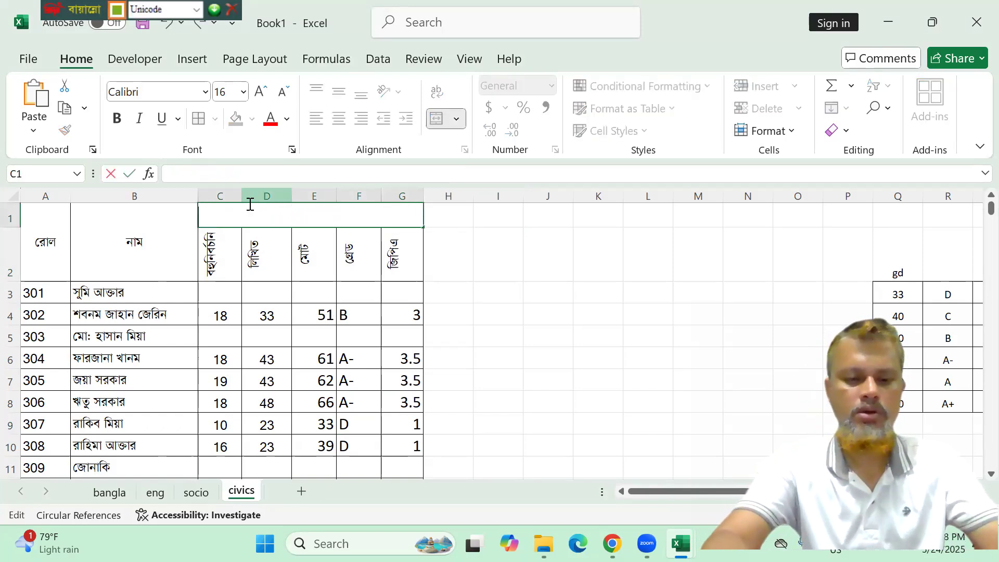
type("পে")
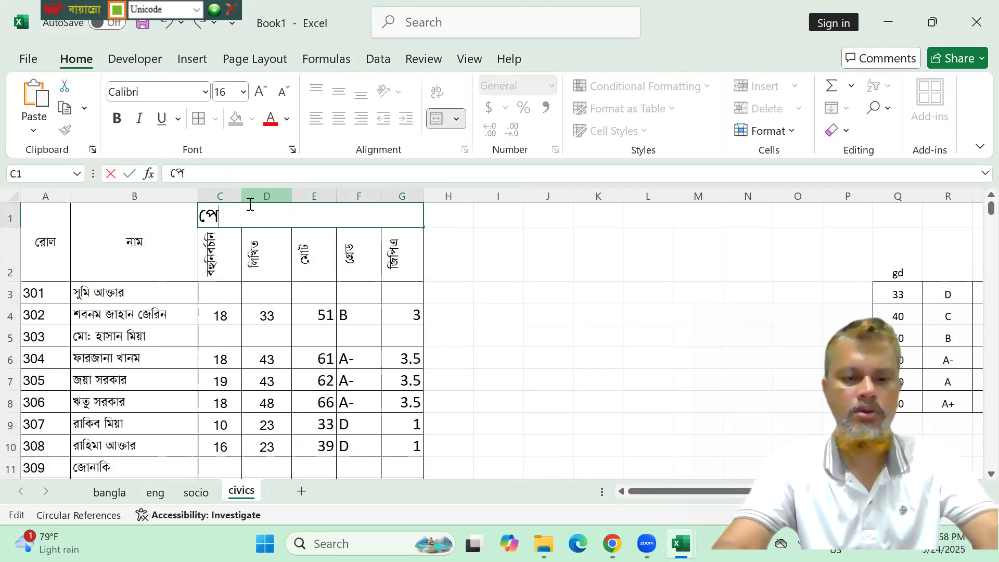
type("রনীতি")
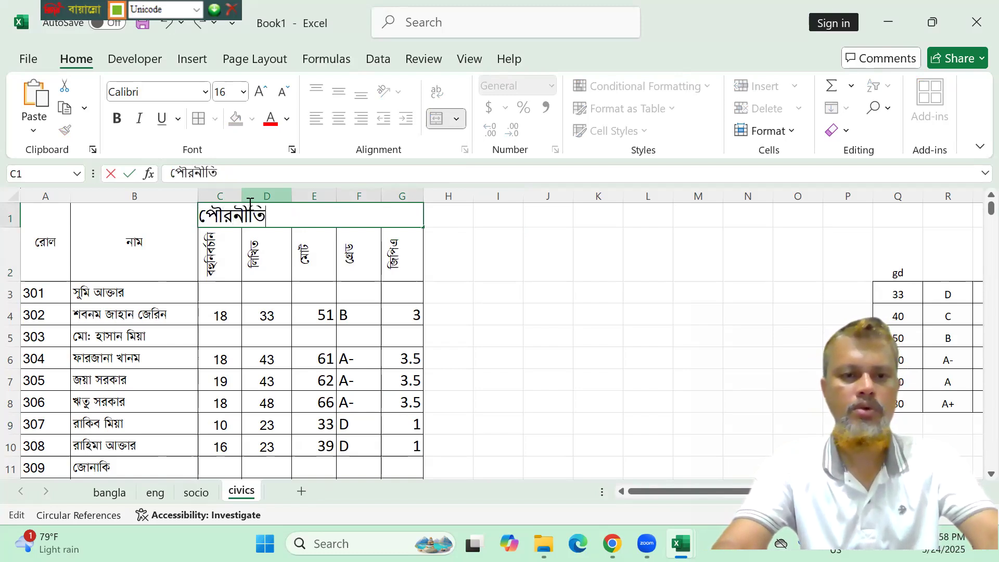
left_click(548, 358)
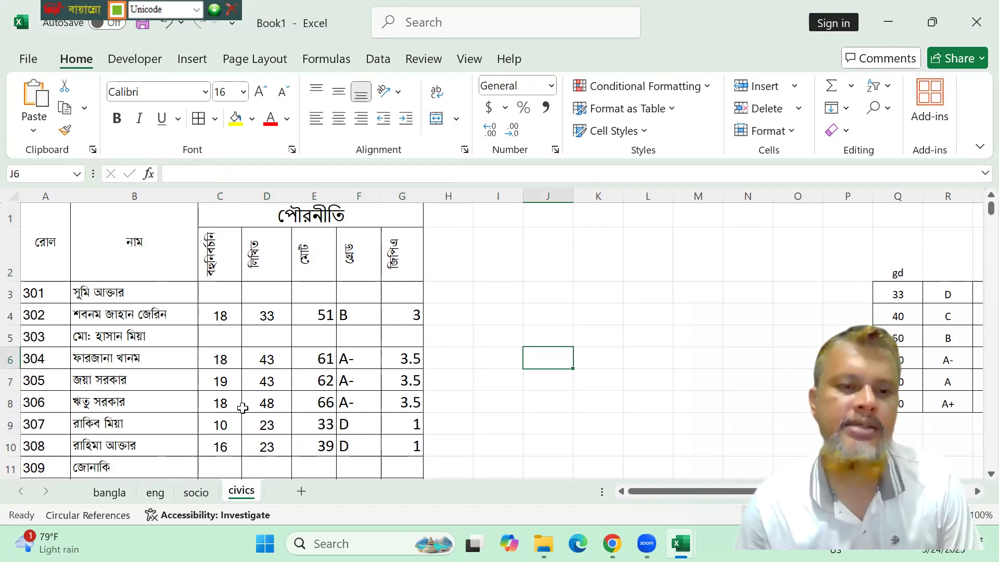
- Enter ৯ as the multiple-choice mark in C4 and ২৫ as the written mark in D4 of the civics sheet
left_click(227, 299)
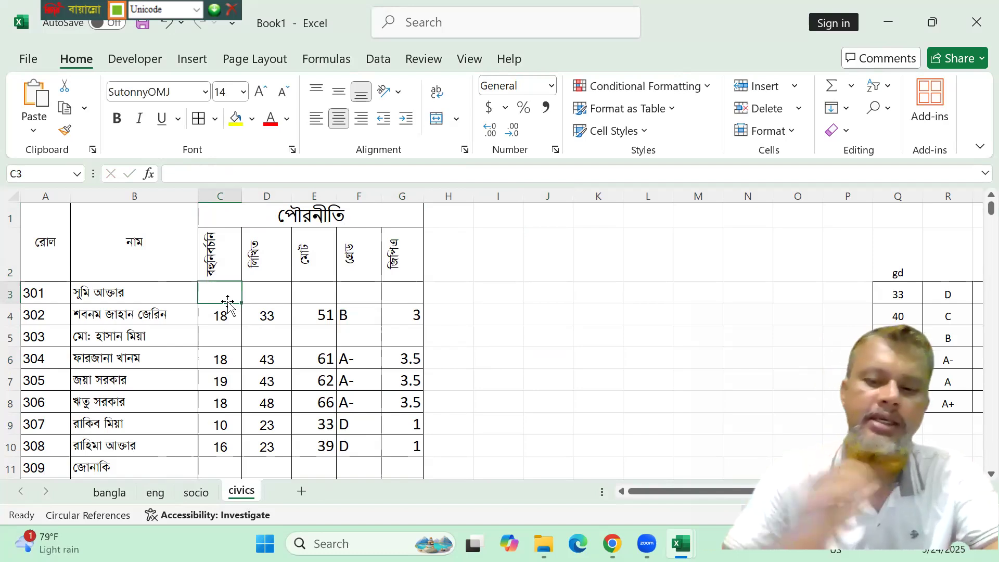
key("Down")
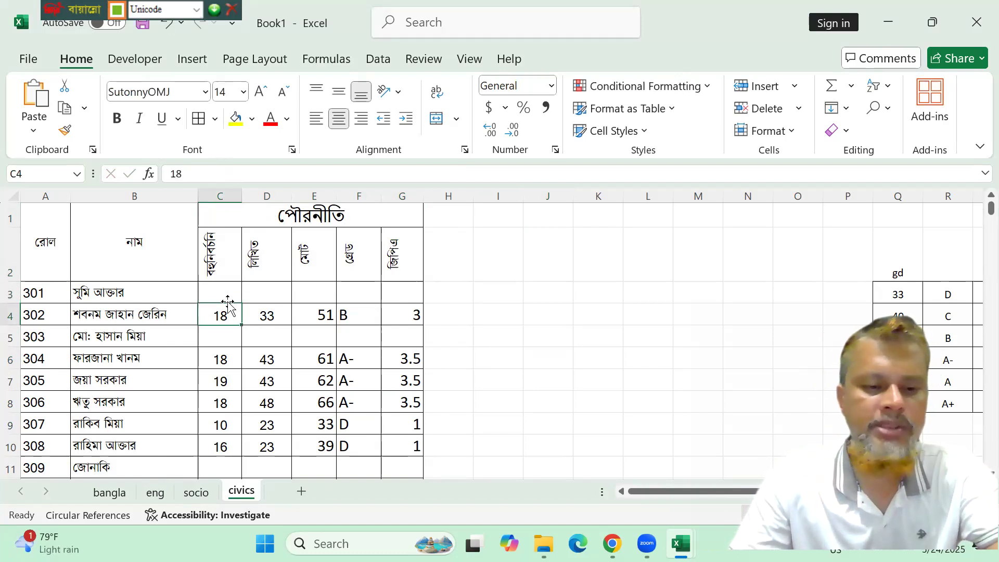
type("৯")
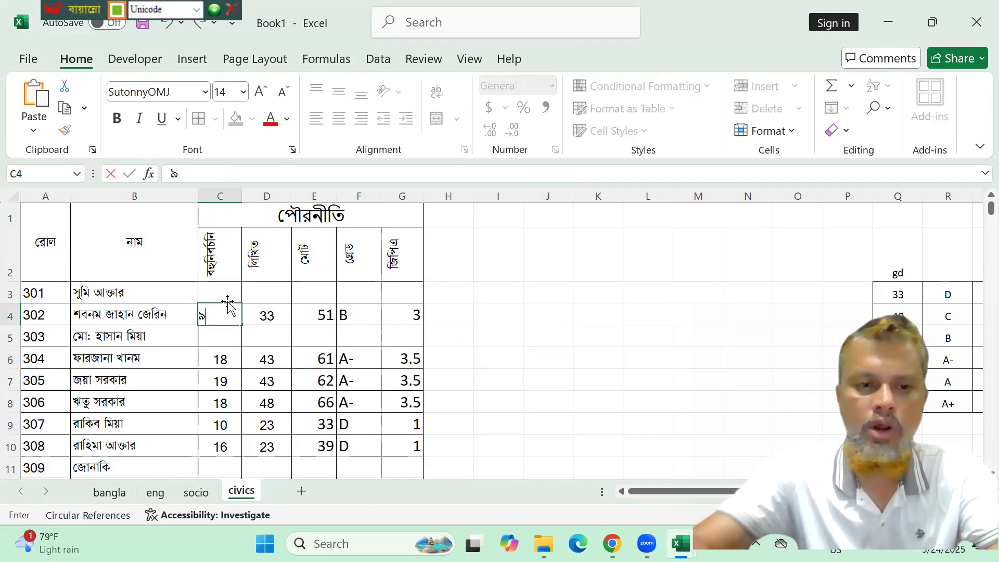
key("Tab")
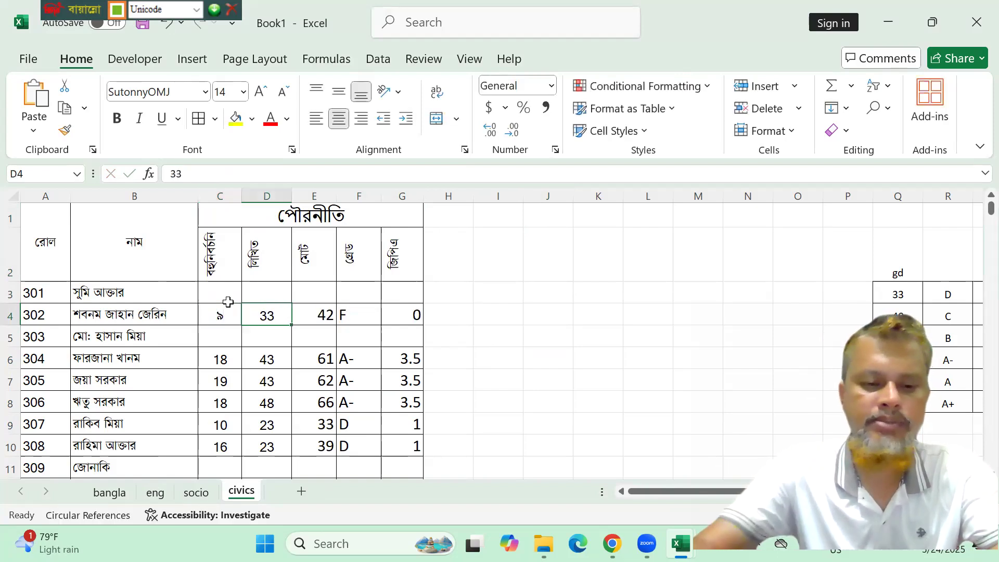
type("২৫")
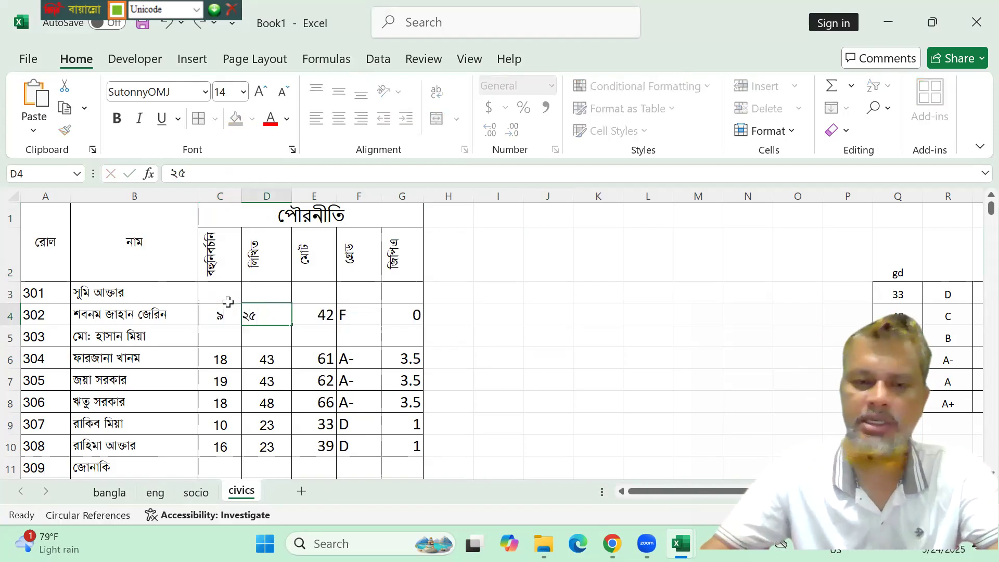
key("Tab")
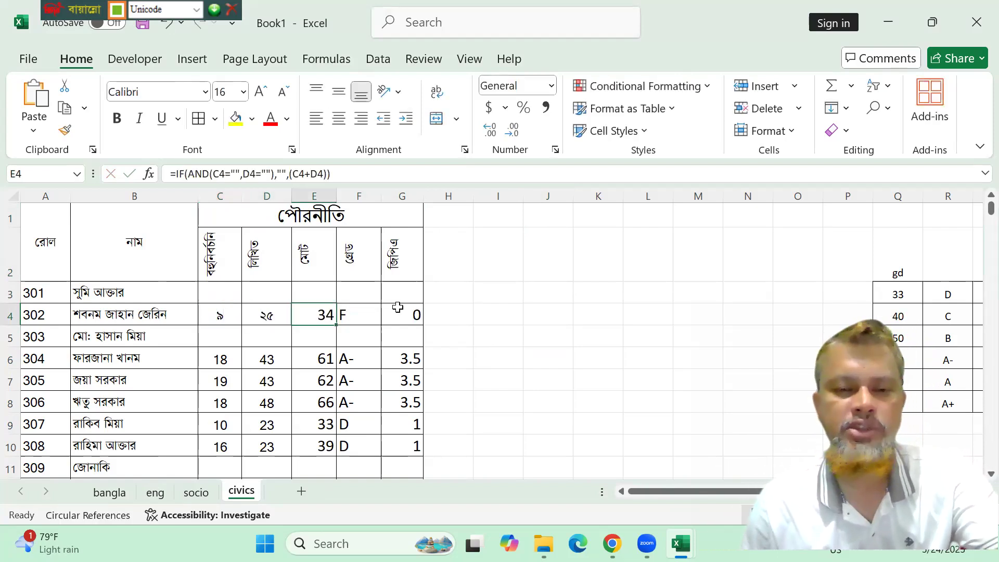
- Change the row 6 civics marks to ১১ for multiple choice in C6 and ২২ for written in D6
left_click(220, 359)
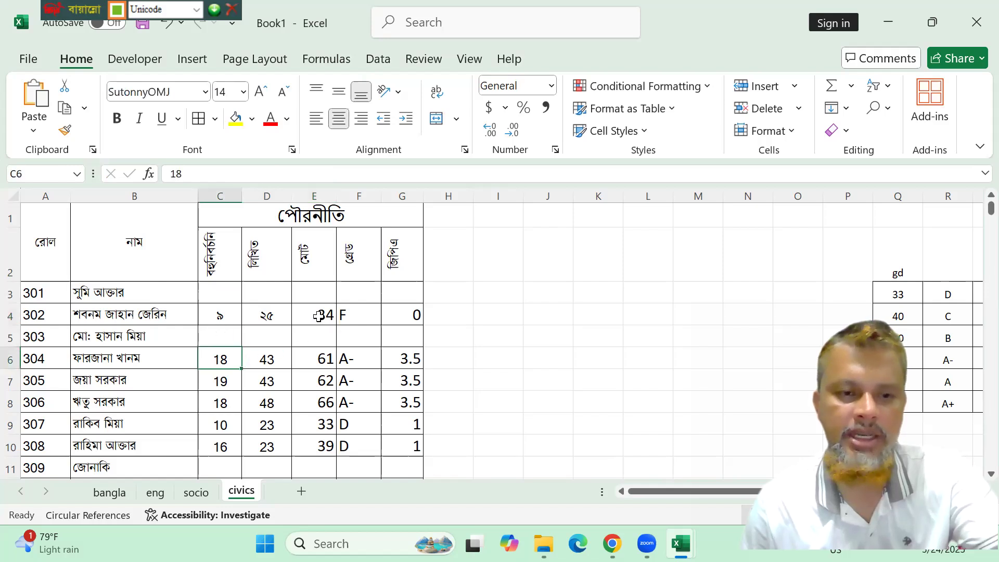
type("১১")
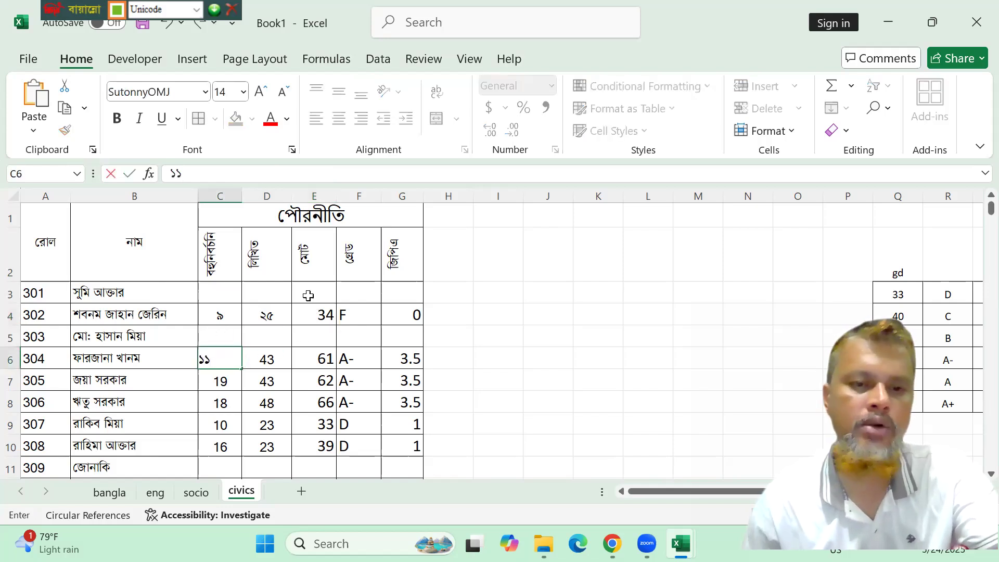
left_click(275, 363)
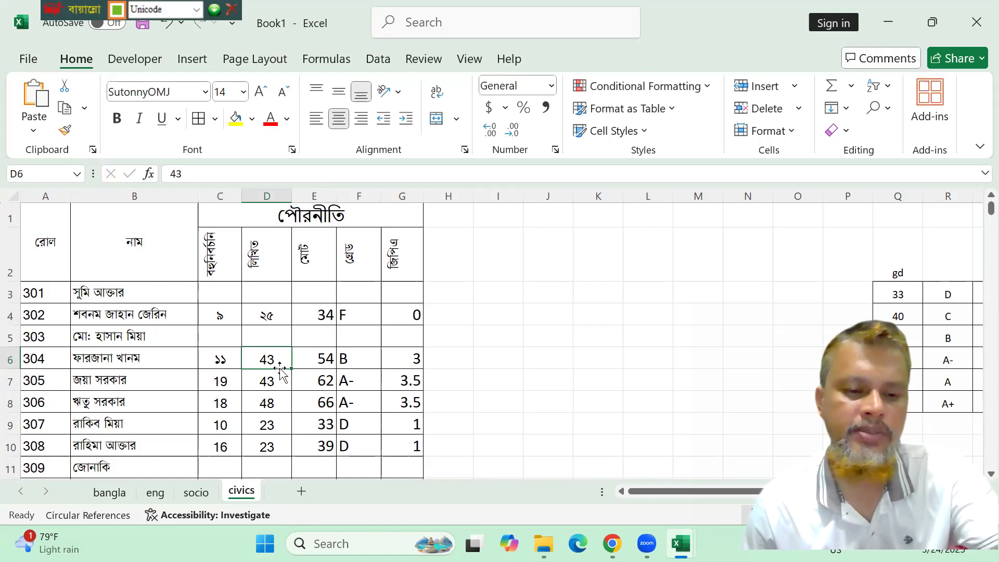
type("২২")
left_click(334, 414)
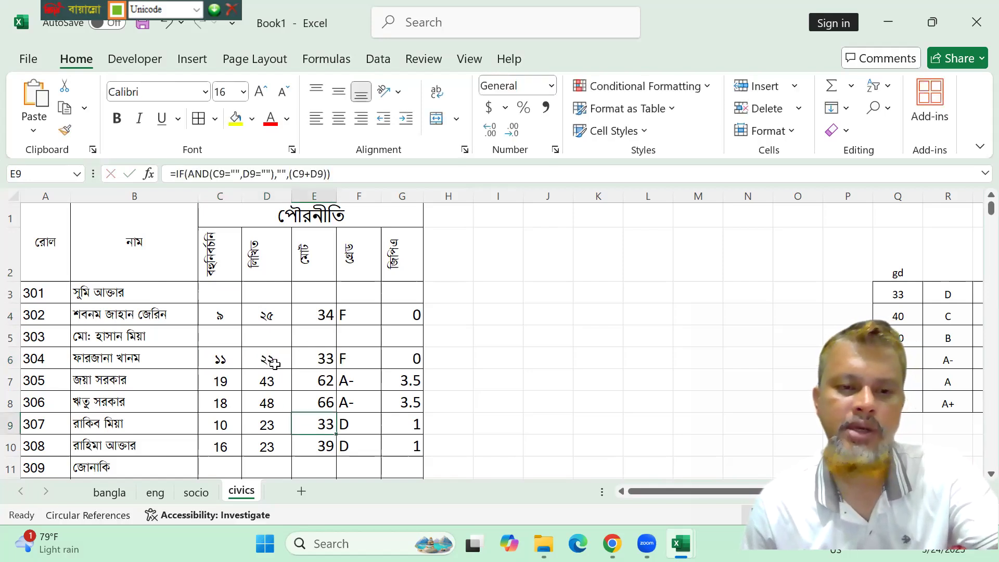
- Set the civics marks in row 8 to ১৩ for multiple choice in C8 and ২৩ for written in D8
left_click(237, 405)
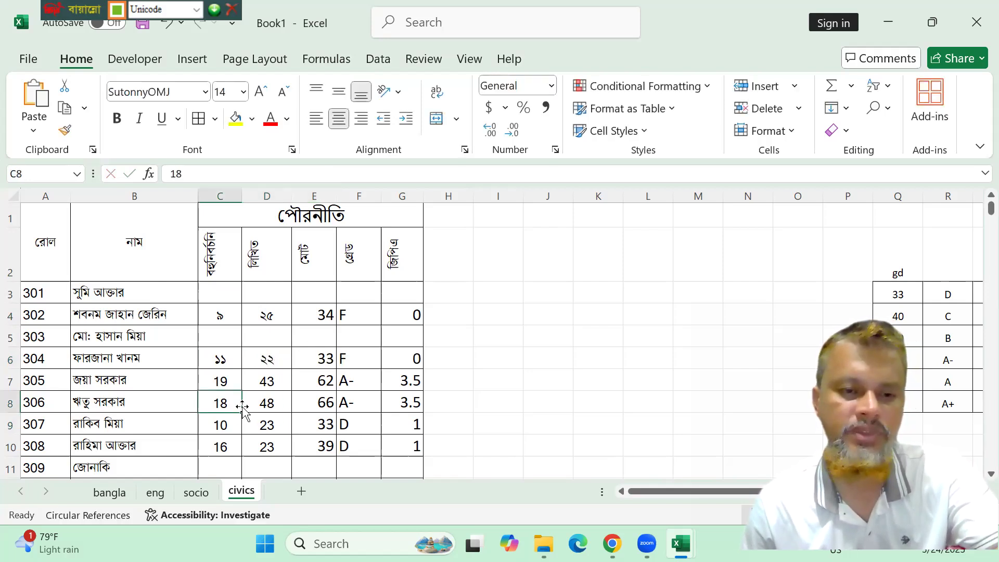
type("১৩")
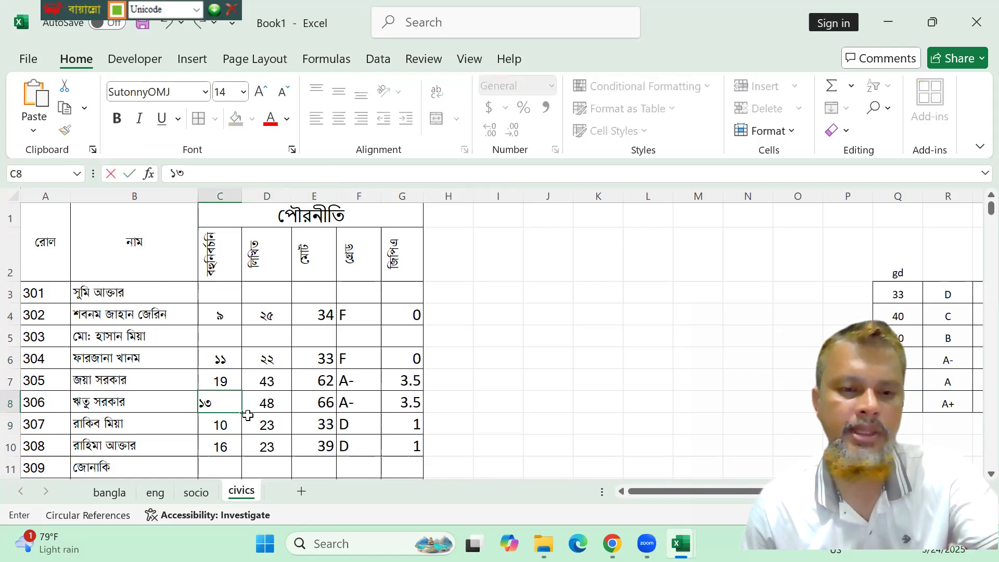
left_click(272, 400)
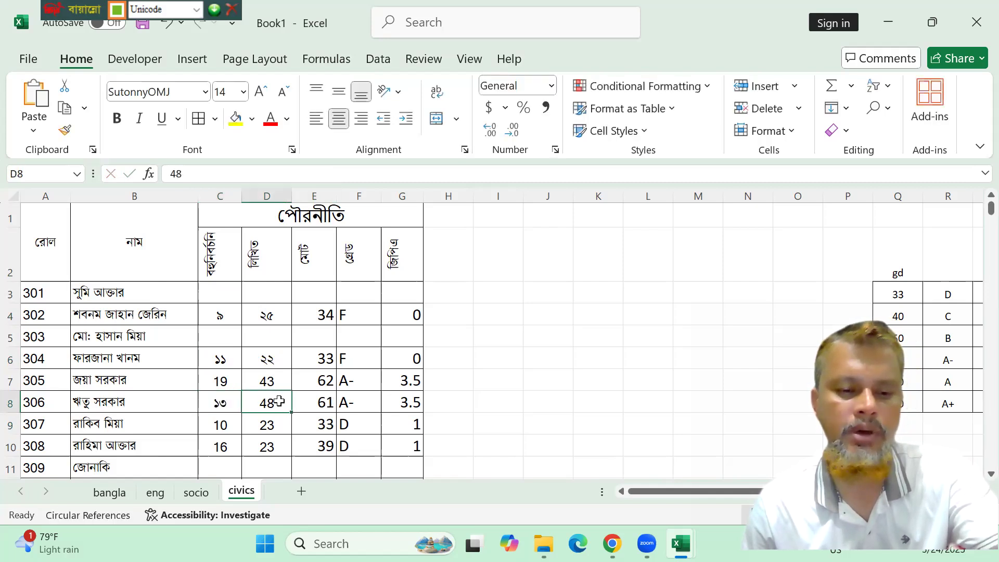
type("২৩")
left_click(289, 423)
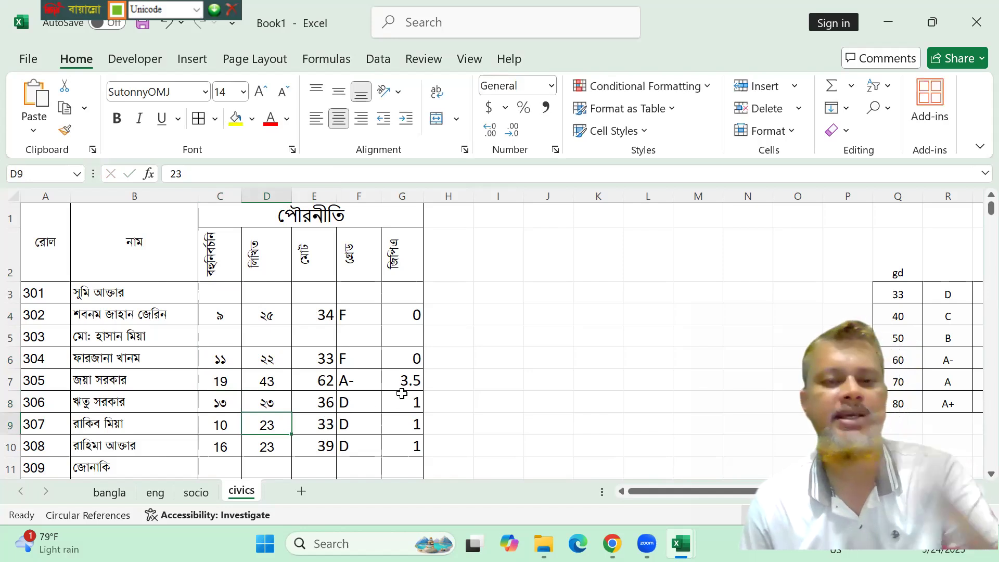
left_click(228, 291)
left_click_drag(228, 291, 268, 403)
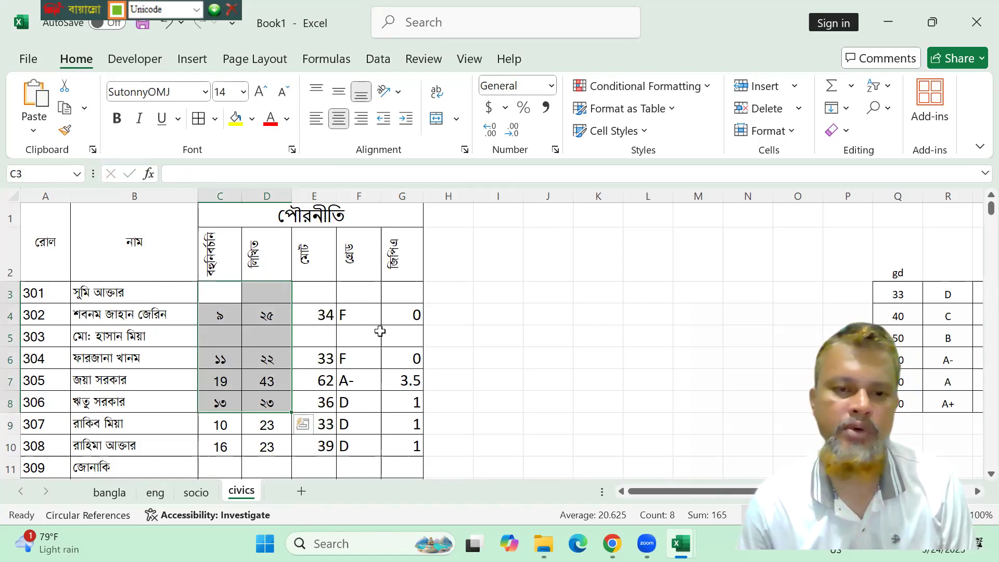
left_click(438, 309)
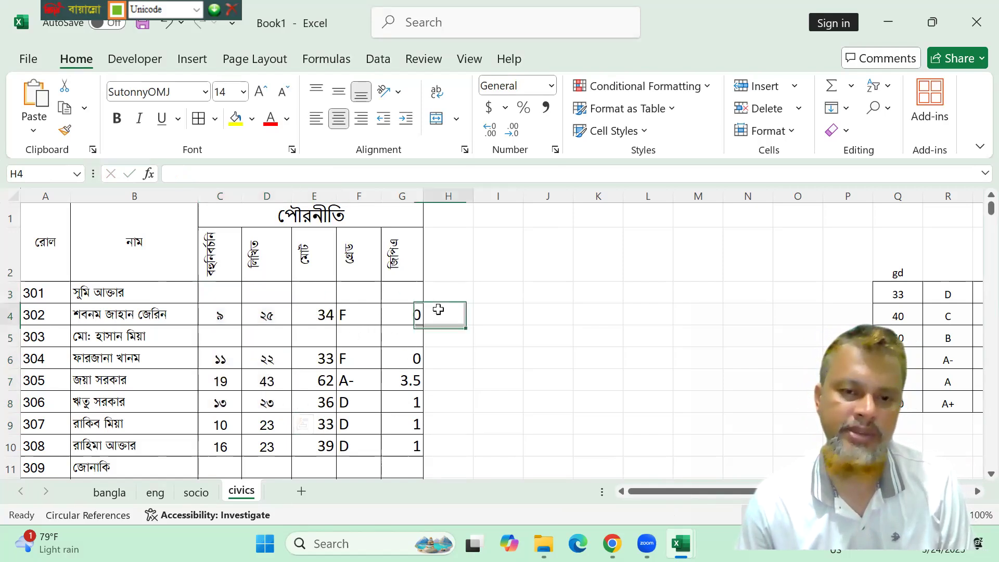